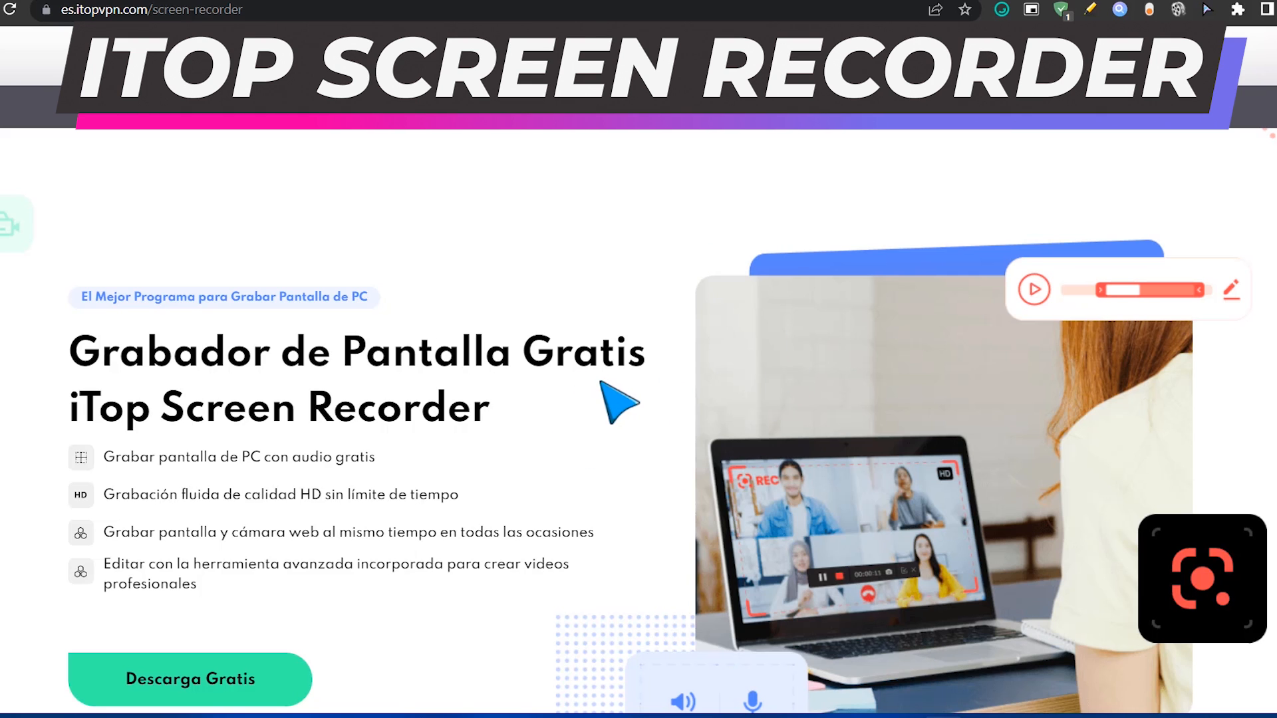
Examine the iTop Screen Recorder web page, covering its recording uses, features, built-in editor and frequently asked questions
scroll(922, 643, down, 2)
scroll(428, 386, down, 4)
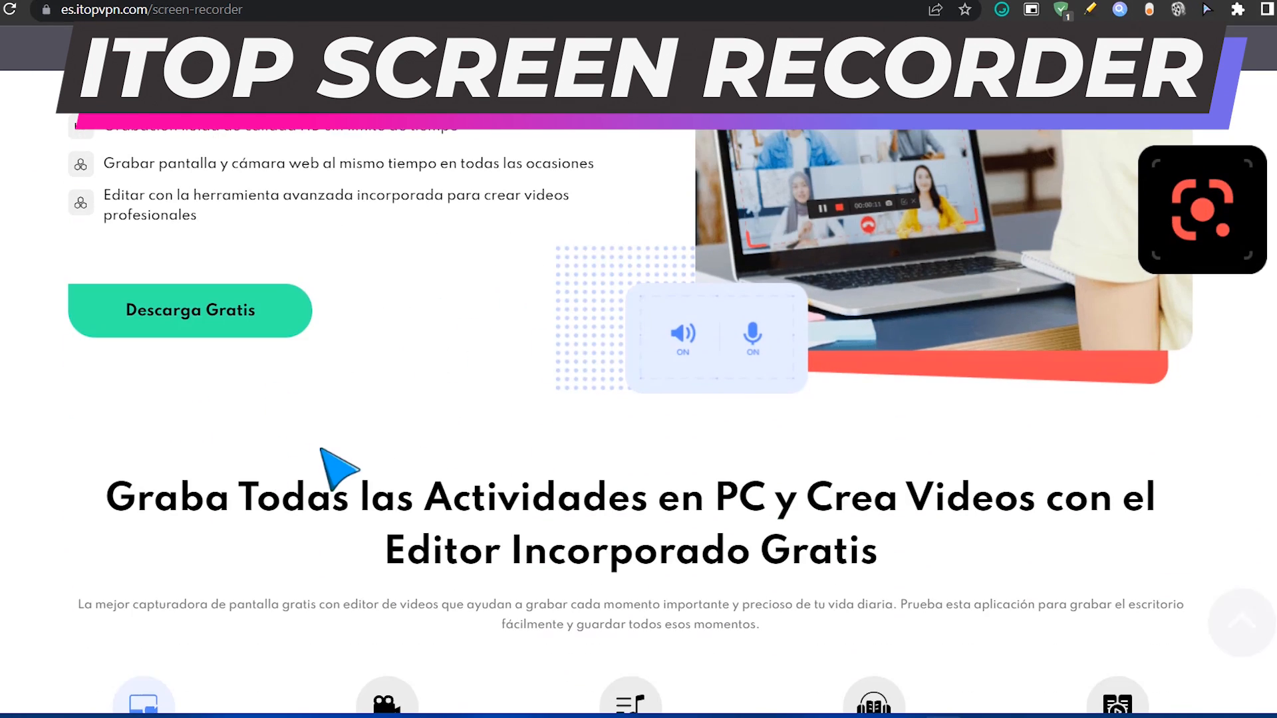
scroll(325, 446, up, 5)
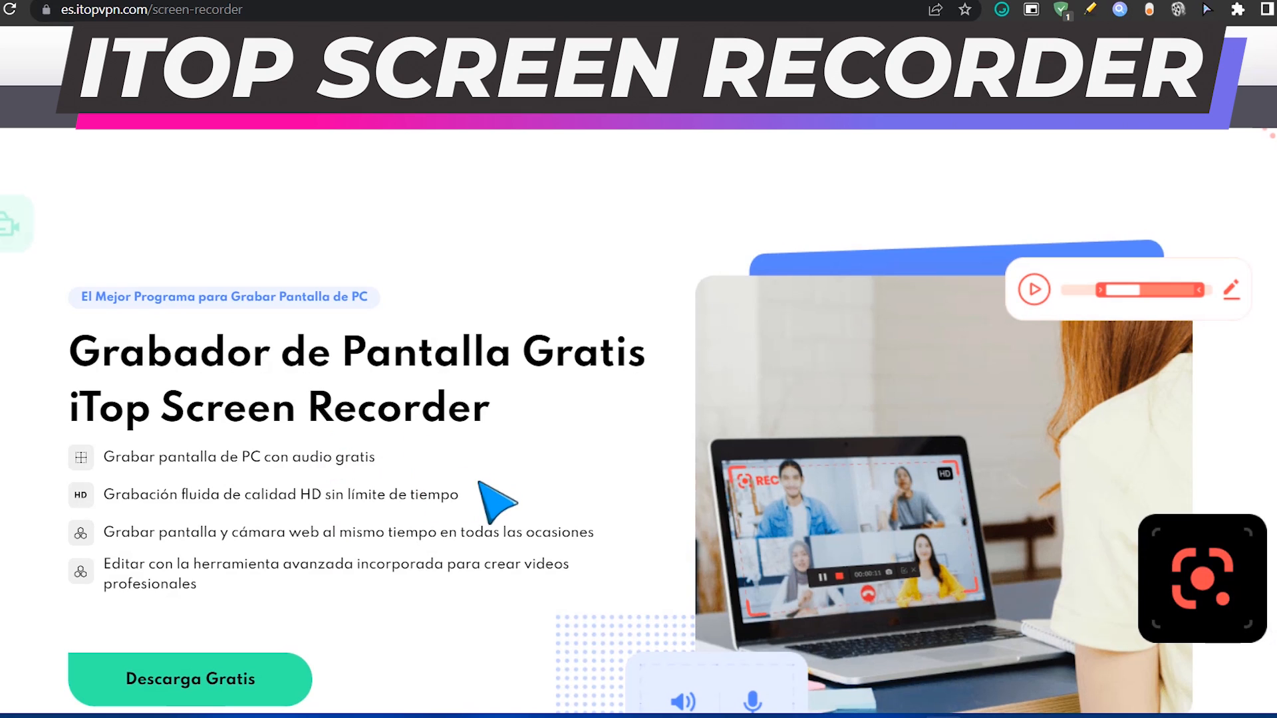
scroll(505, 479, down, 4)
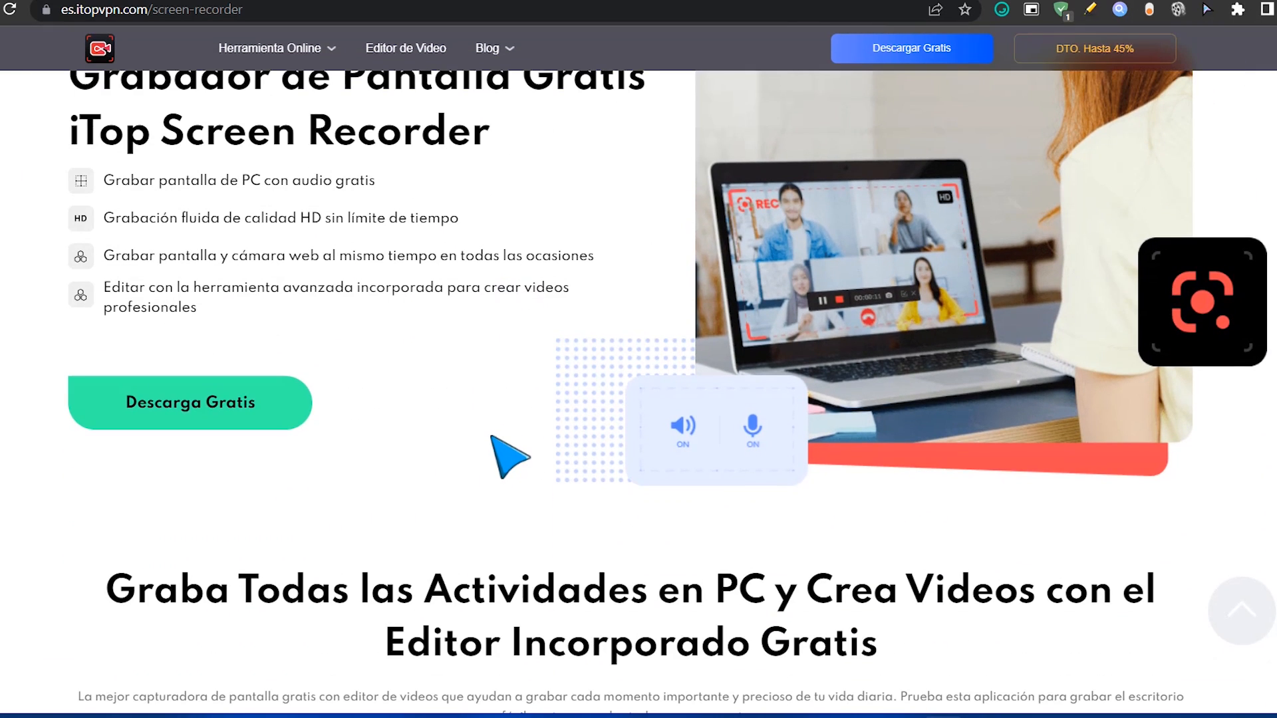
scroll(490, 436, down, 6)
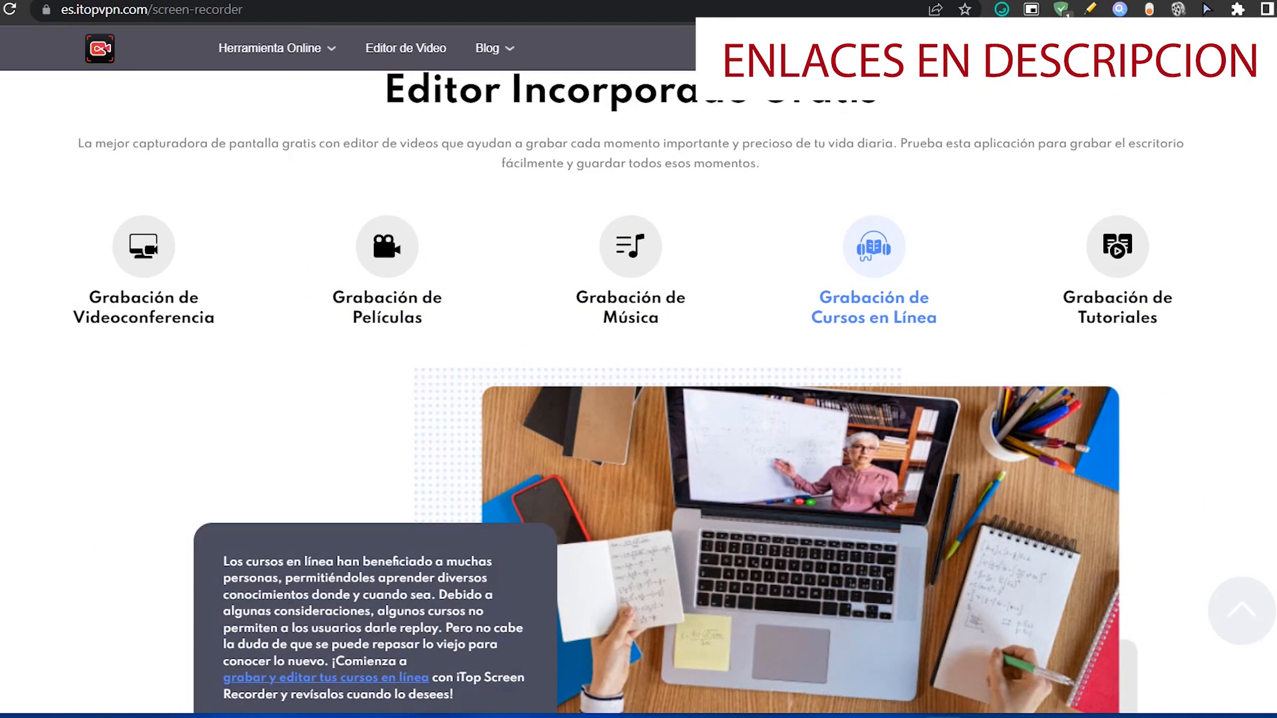
scroll(639, 399, down, 10)
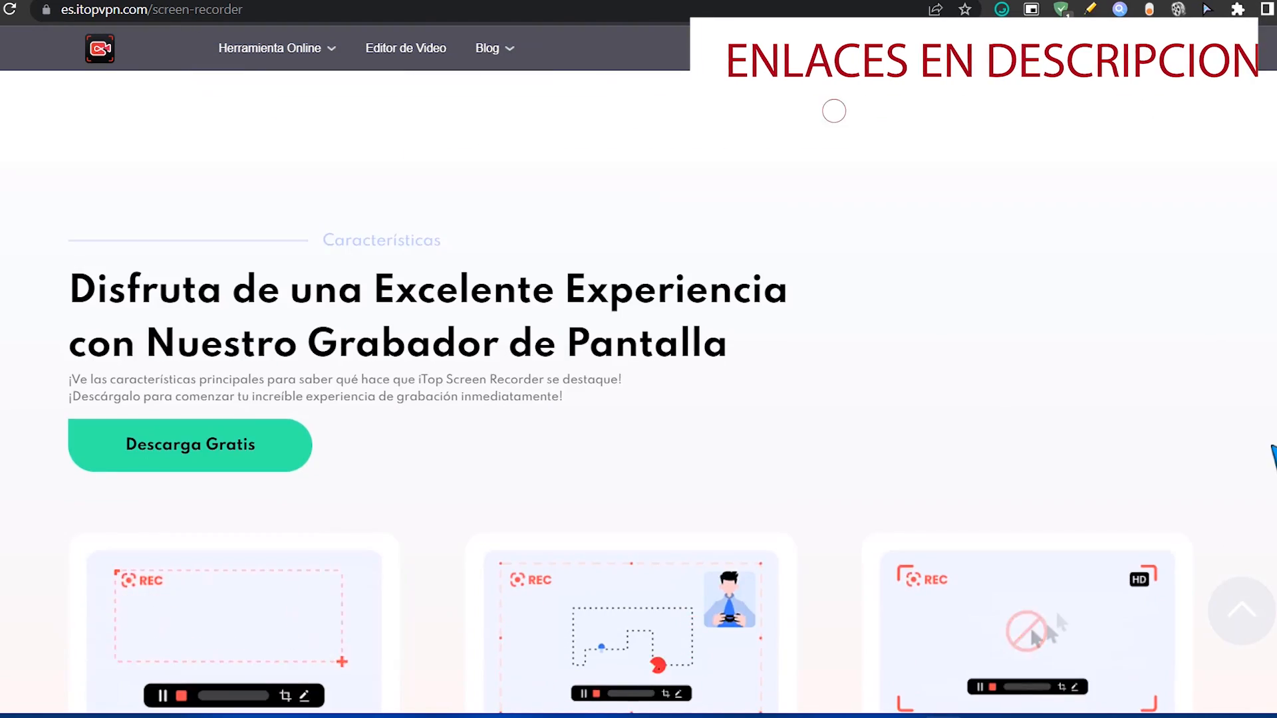
scroll(1264, 447, down, 4)
scroll(1211, 448, down, 4)
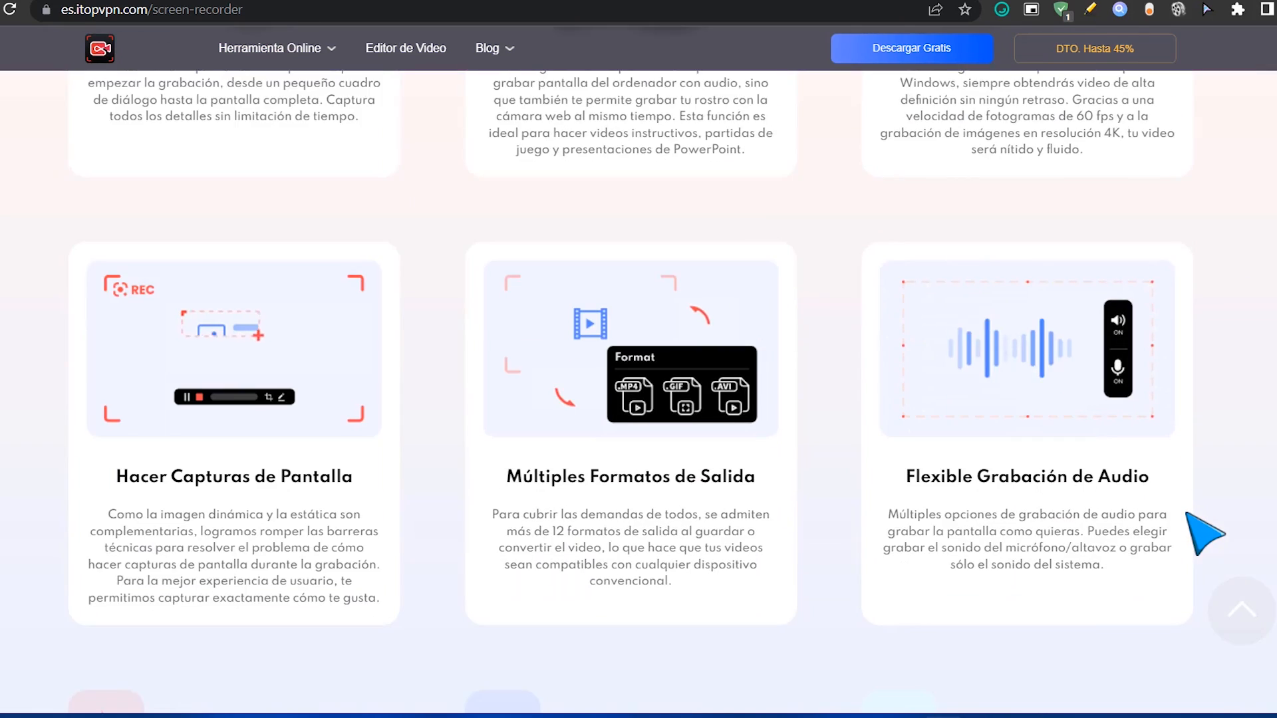
scroll(1205, 534, down, 3)
scroll(1208, 608, down, 3)
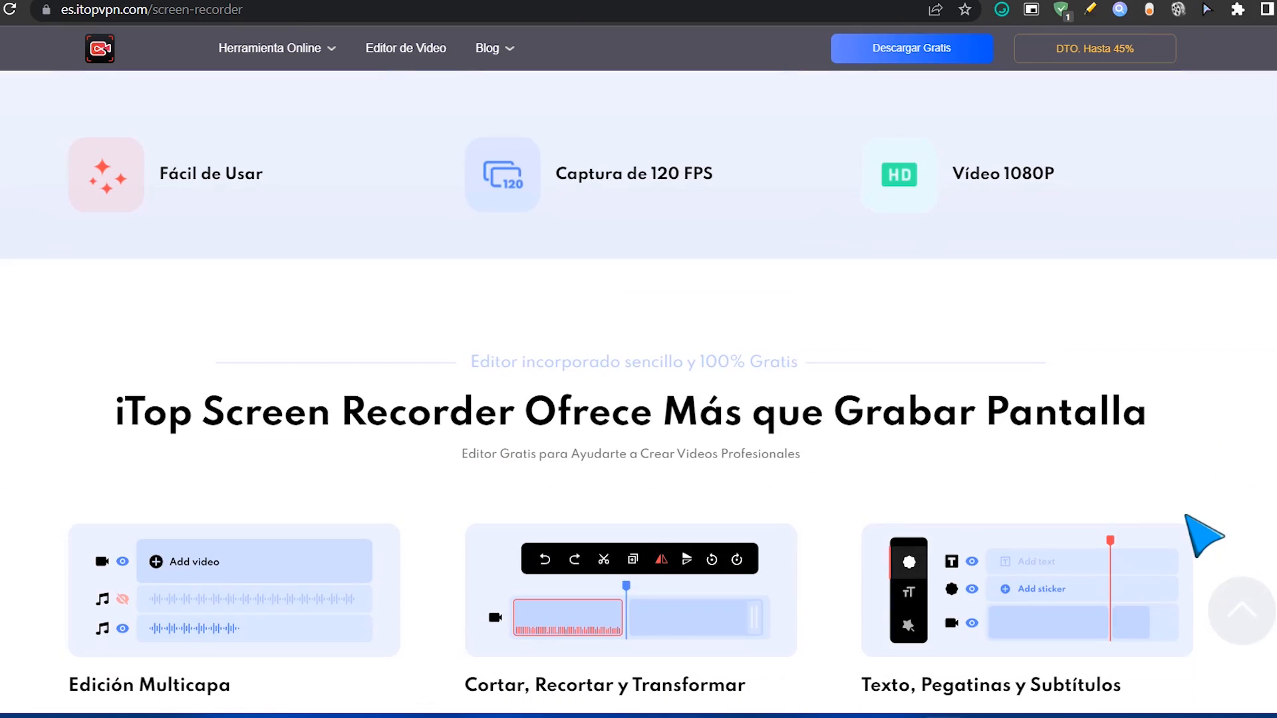
scroll(1204, 536, down, 12)
scroll(1179, 522, down, 18)
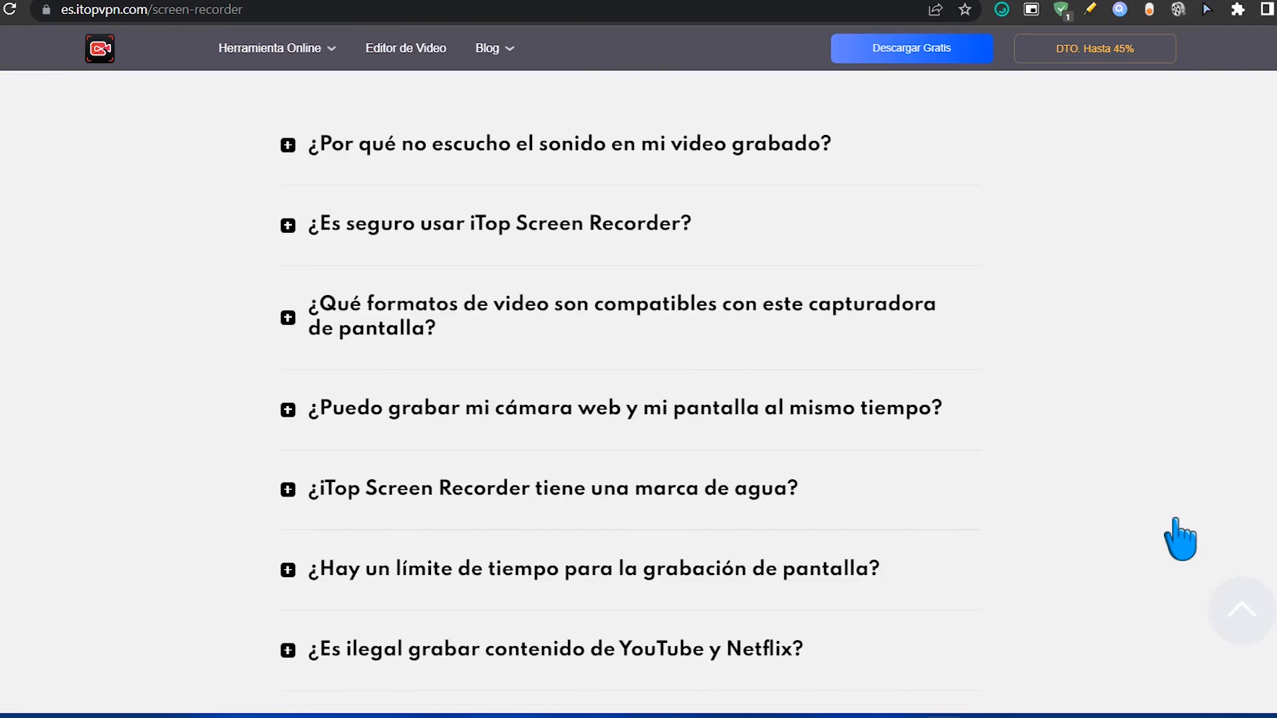
scroll(1181, 538, up, 20)
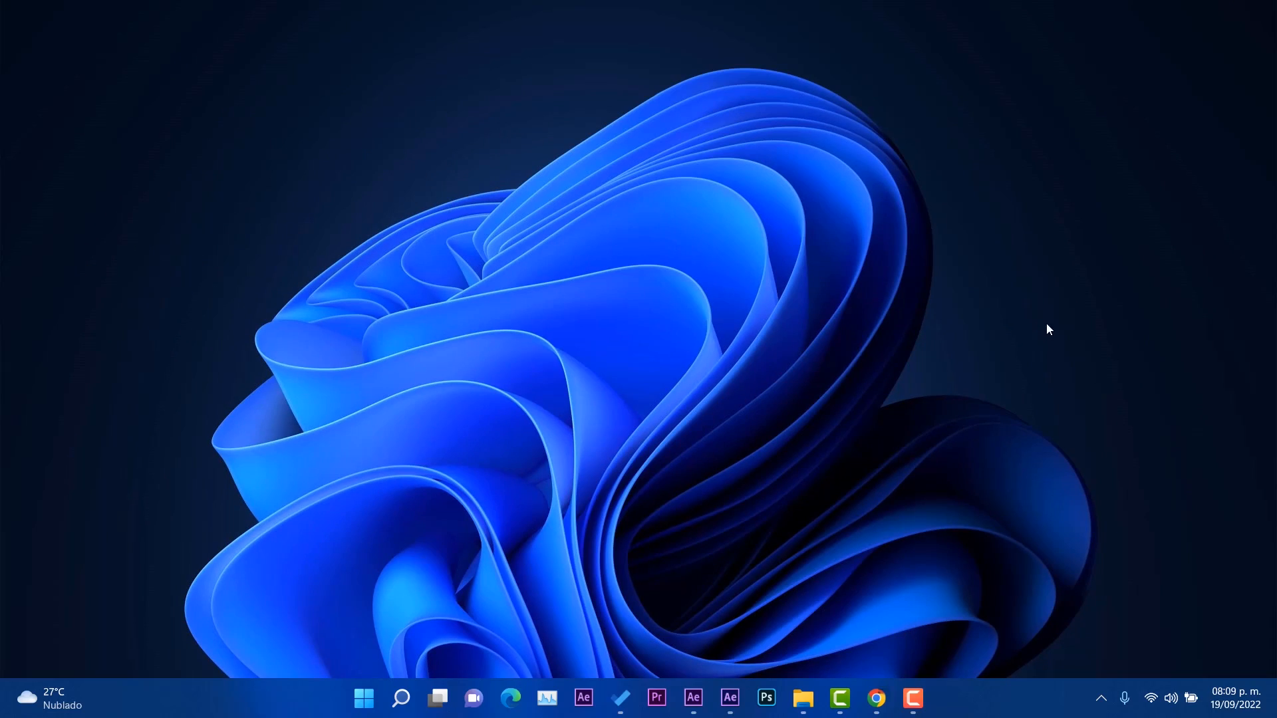
Switch to the iTop Screen Recorder desktop program and reposition its window on the desktop
click(366, 701)
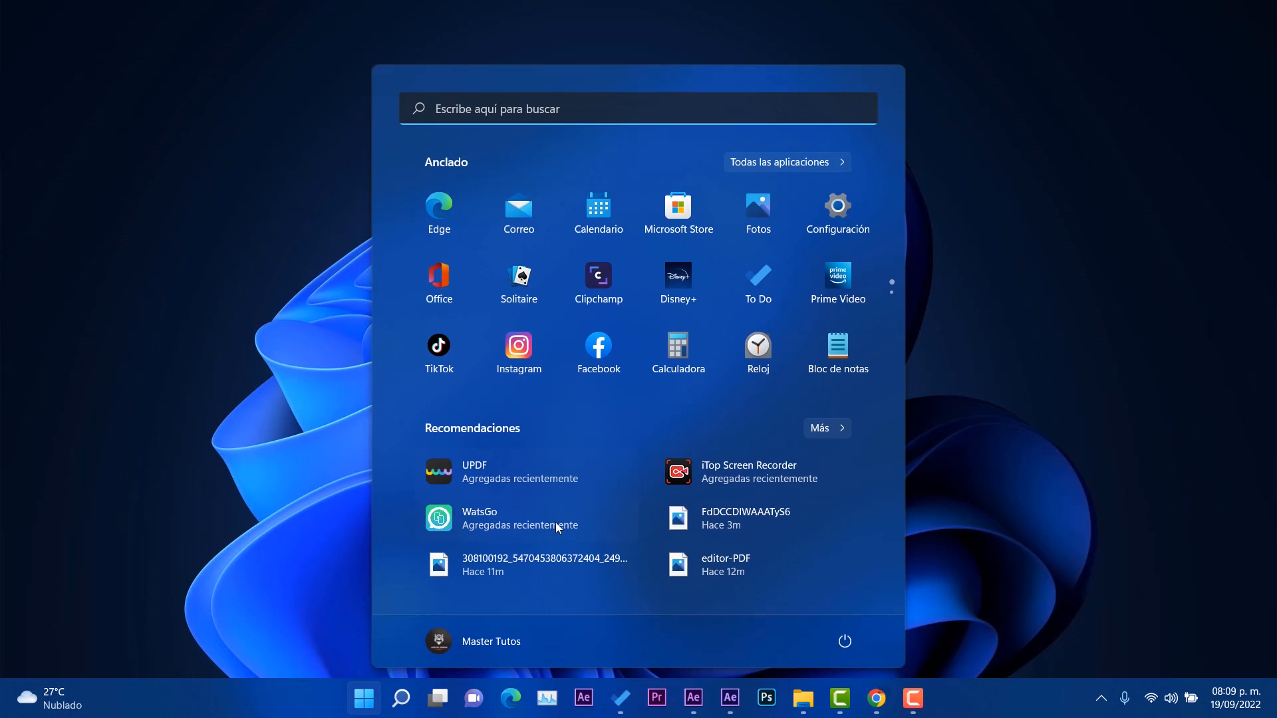
click(772, 472)
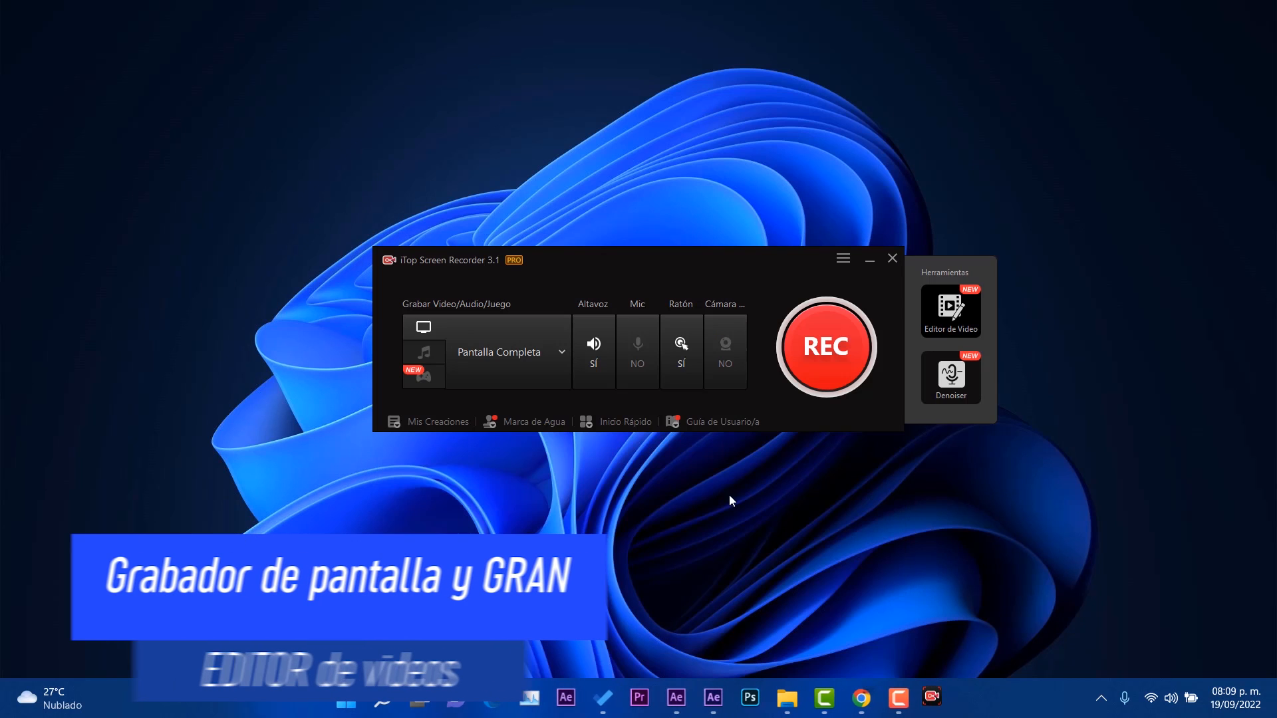
drag(653, 277, 545, 226)
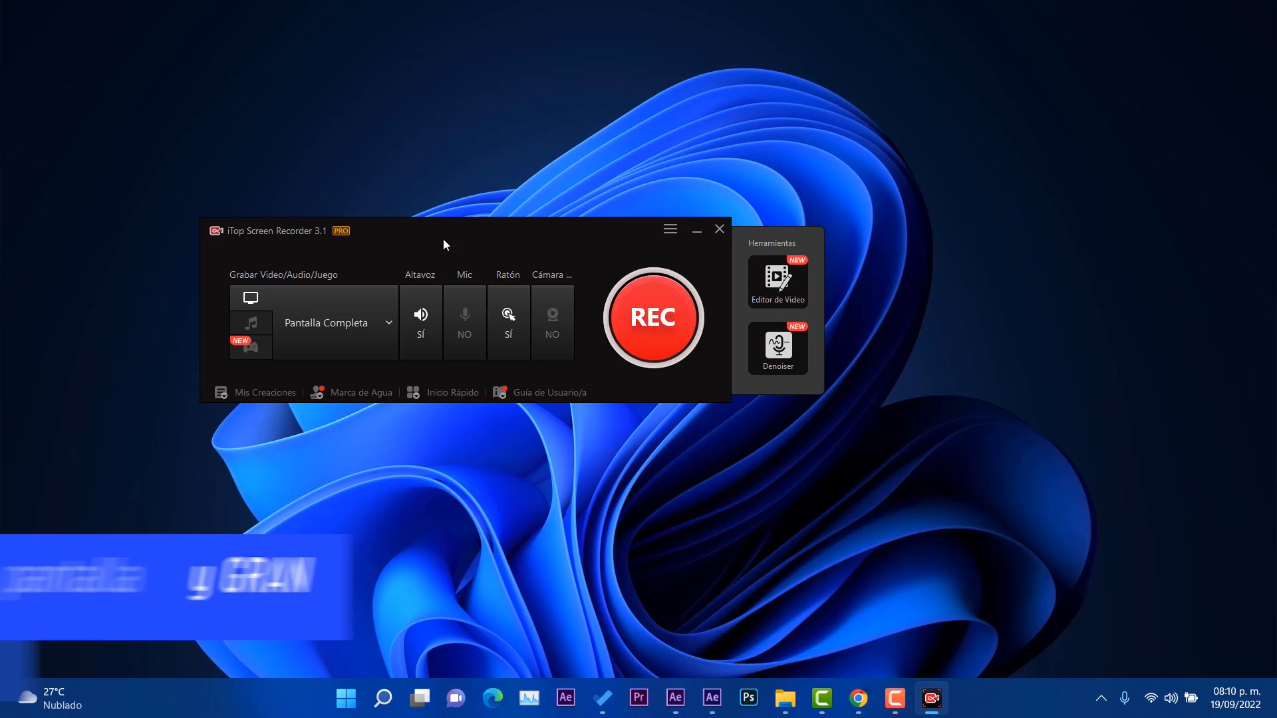
drag(443, 238, 457, 288)
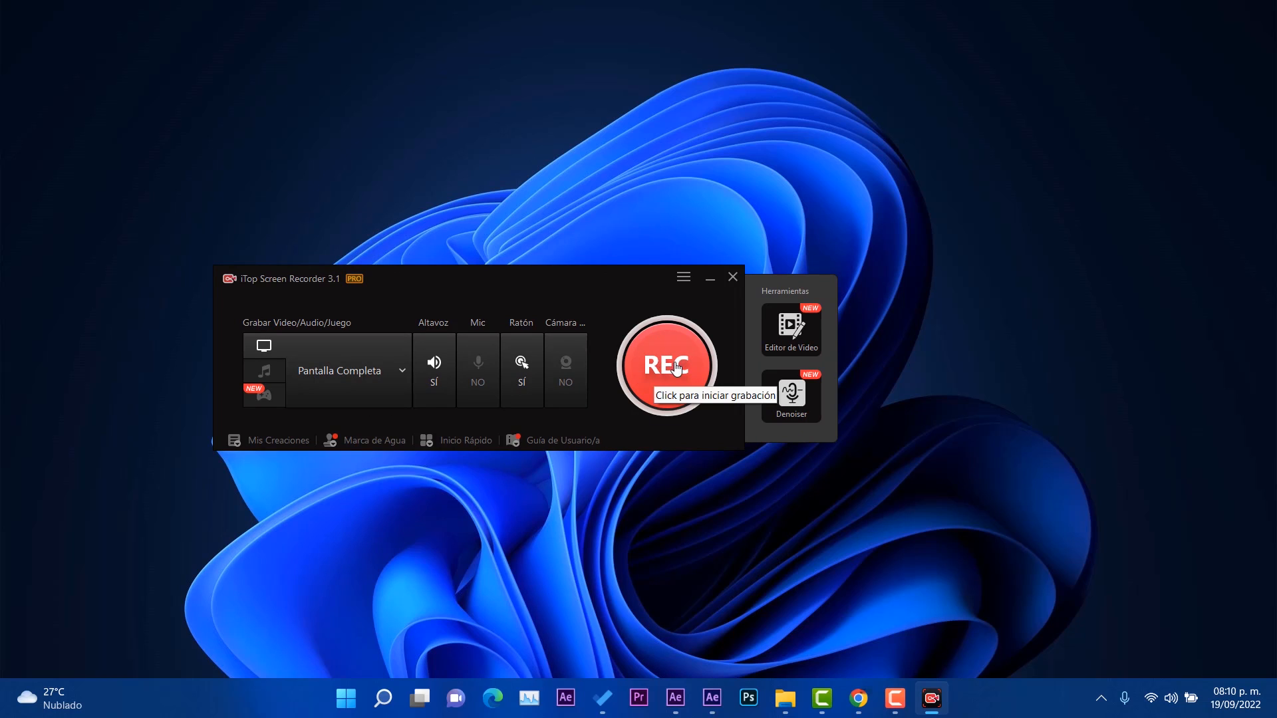
Review the recording area choices and the program's options from General through Acceso Rápido, closing them without saving
click(307, 386)
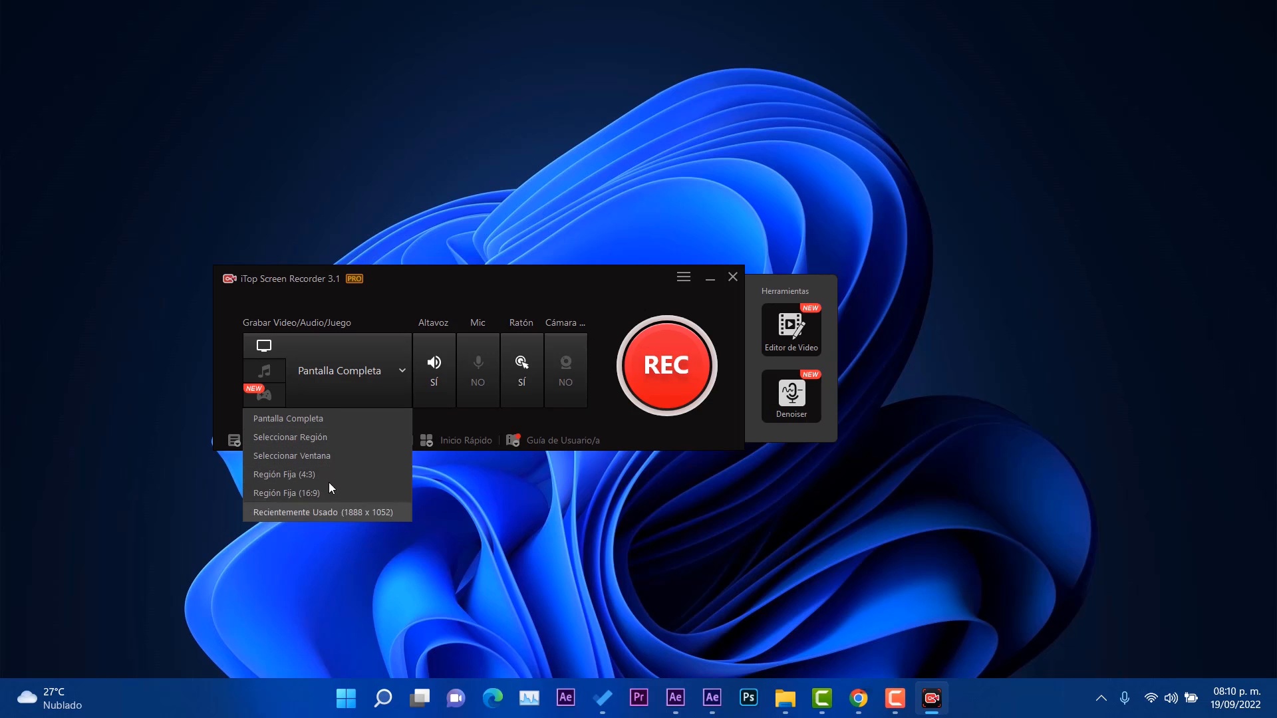
click(439, 362)
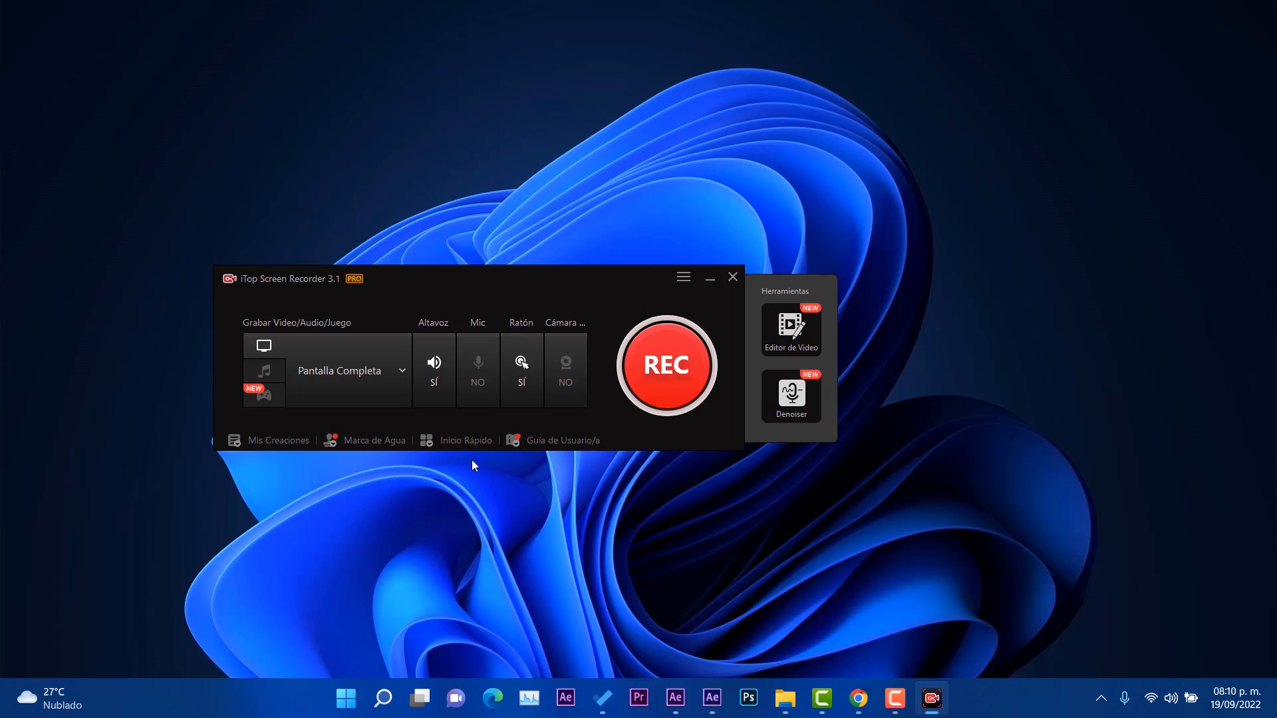
click(684, 277)
click(663, 282)
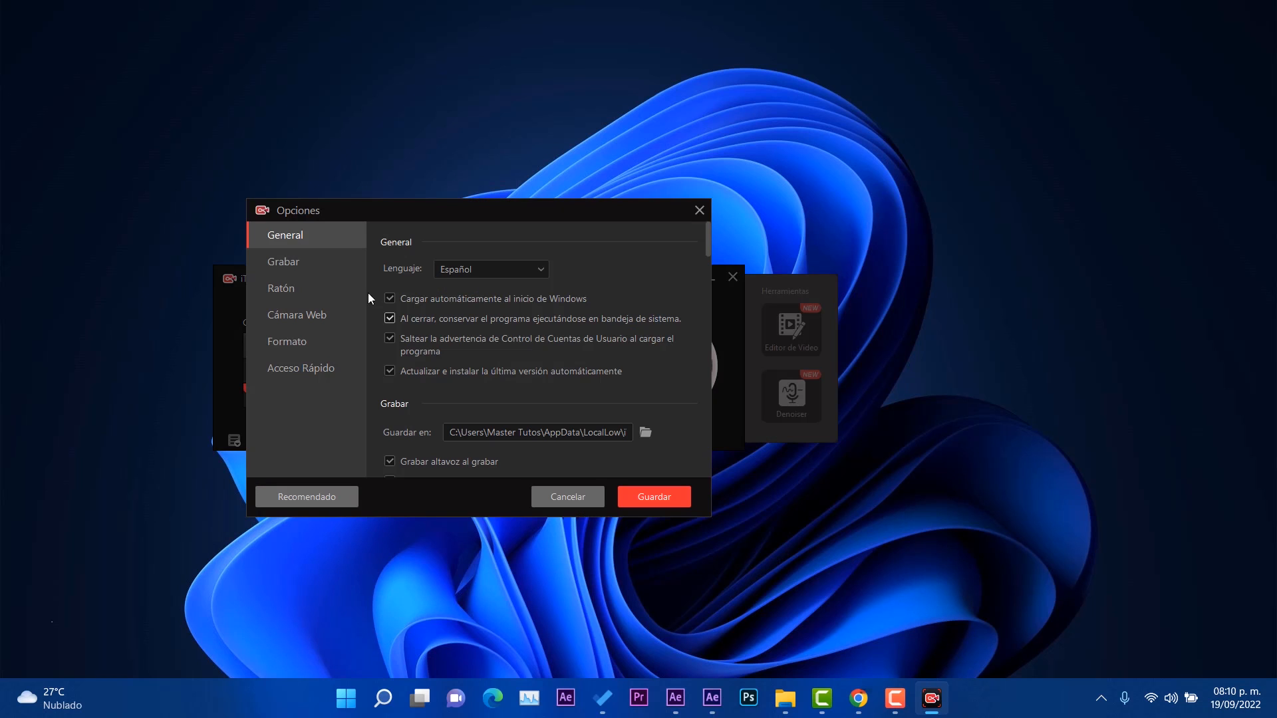
click(293, 261)
scroll(554, 378, down, 2)
scroll(524, 378, up, 4)
scroll(489, 362, up, 4)
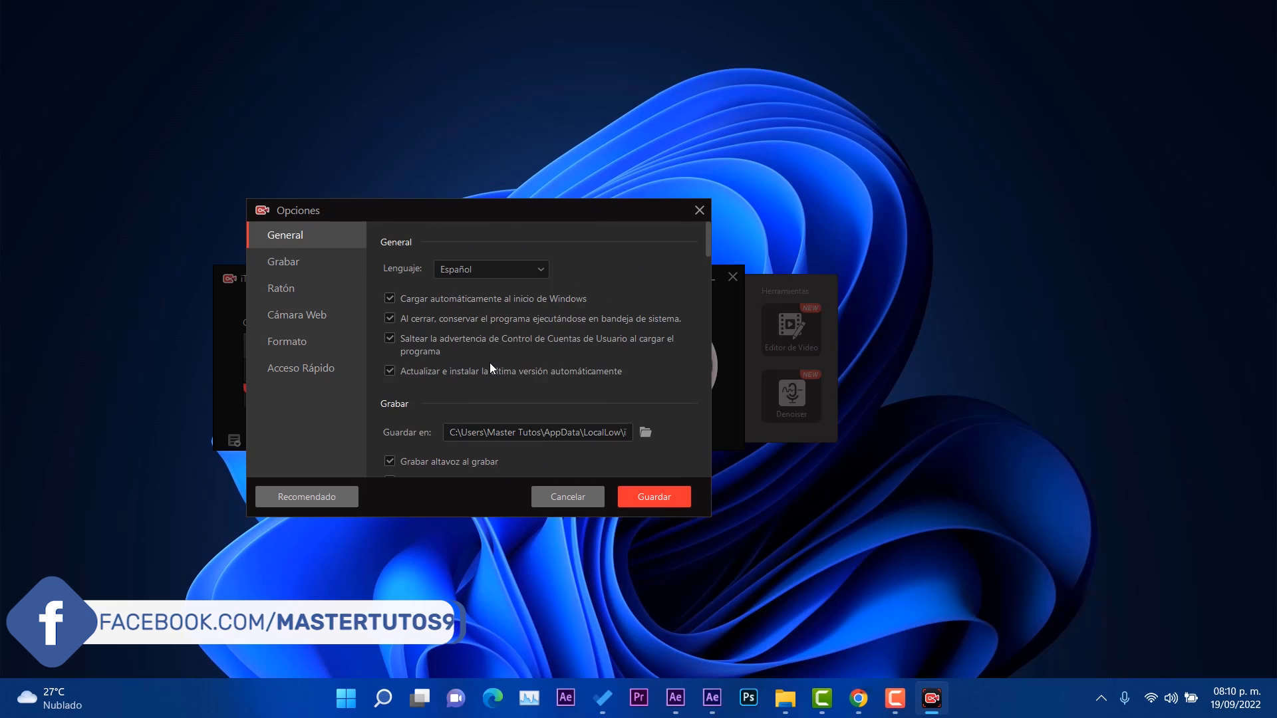
scroll(485, 365, down, 8)
scroll(486, 365, down, 10)
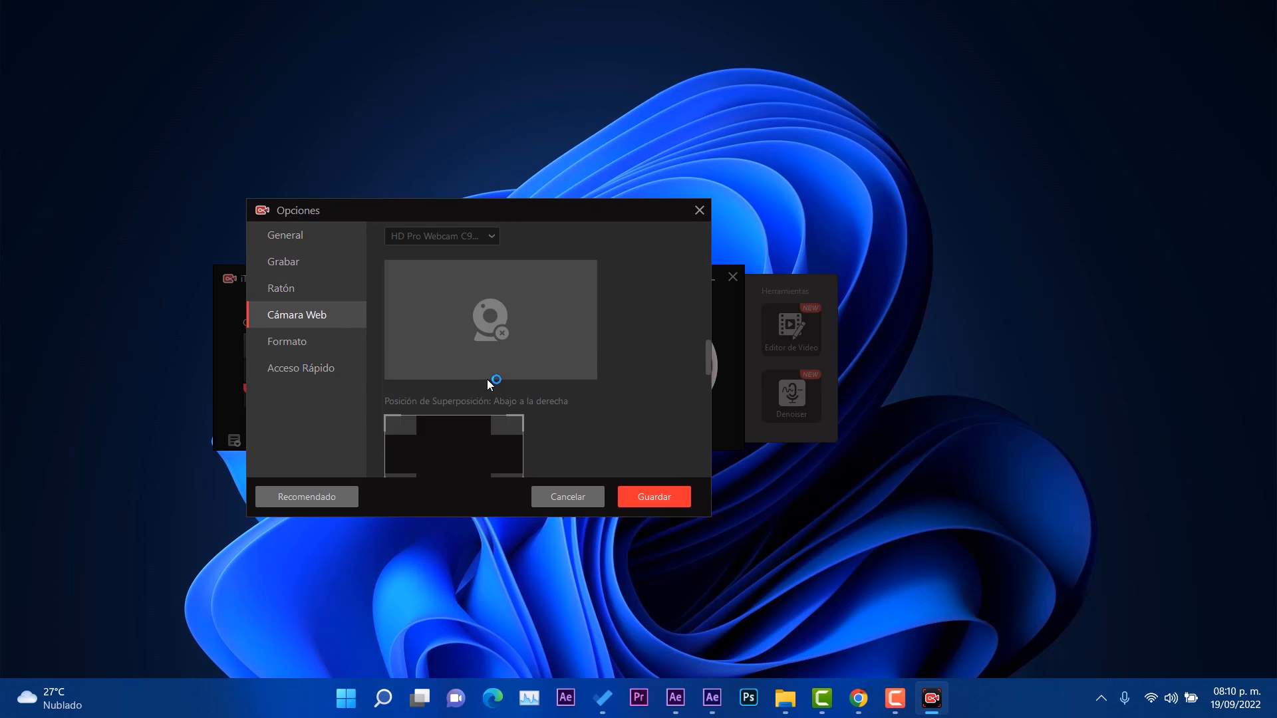
scroll(391, 373, down, 10)
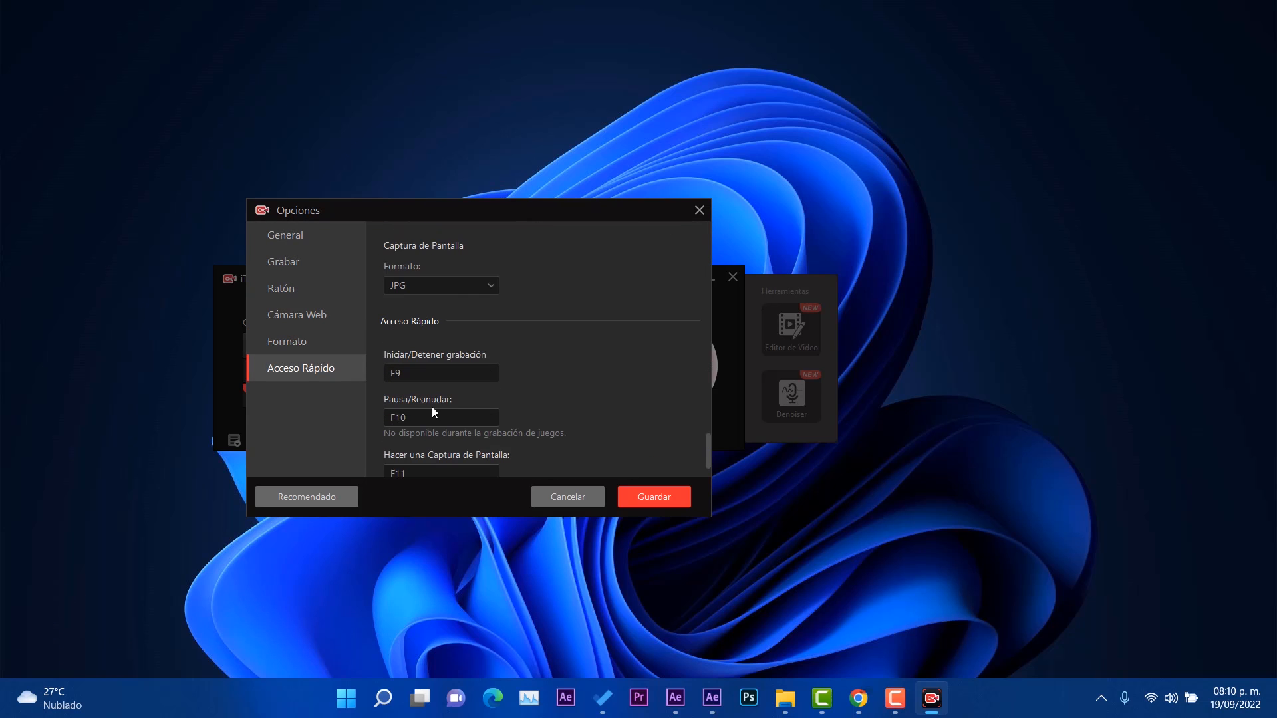
click(581, 501)
Start a Pantalla Completa recording and open the Windows Personalización settings from the desktop
click(665, 368)
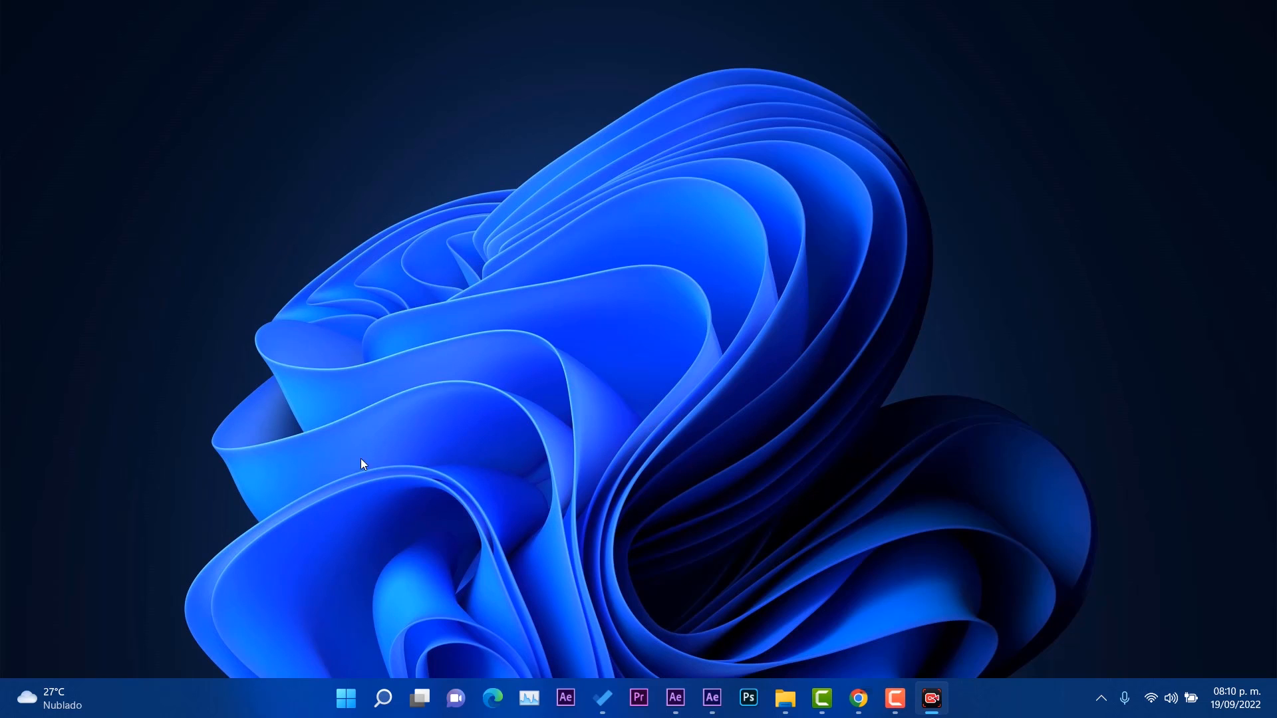
right_click(277, 178)
click(363, 437)
right_click(371, 466)
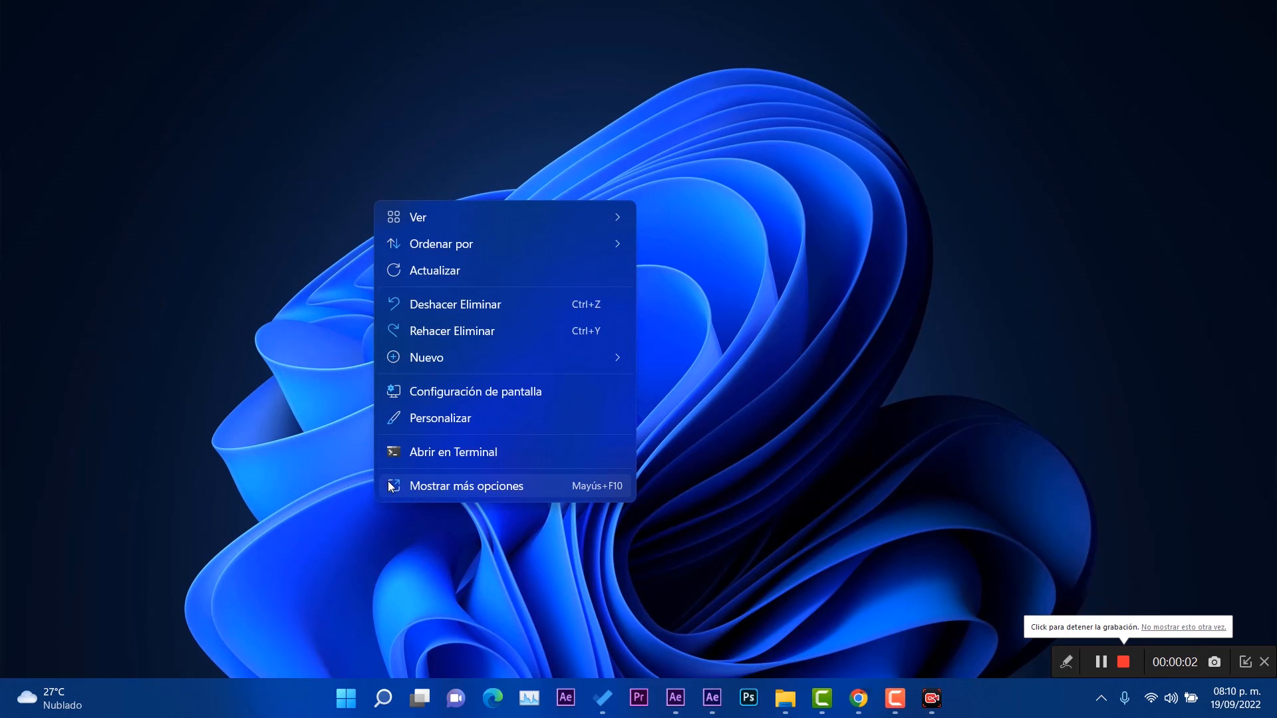
click(455, 494)
click(516, 489)
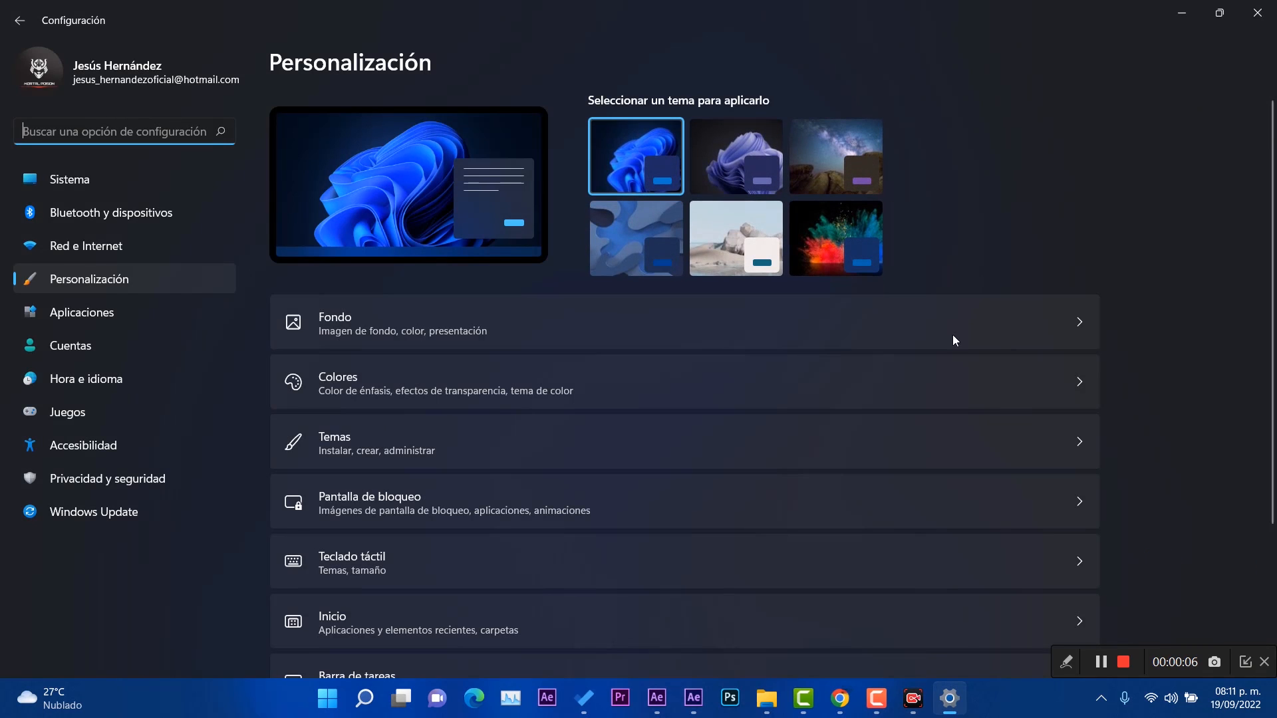
Browse the Windows settings pages Personalización, Privacidad y seguridad, Bluetooth y dispositivos and Sistema while the recording runs
scroll(596, 433, down, 3)
scroll(618, 436, up, 3)
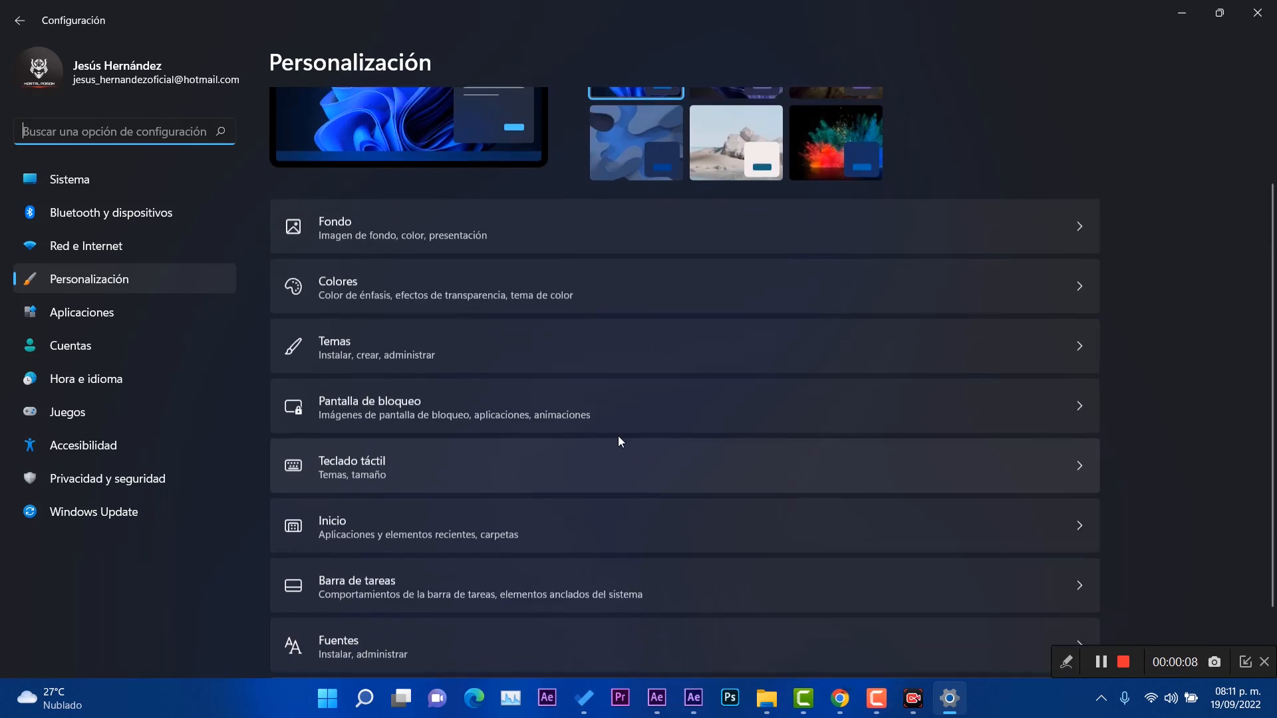
scroll(373, 309, down, 3)
click(113, 343)
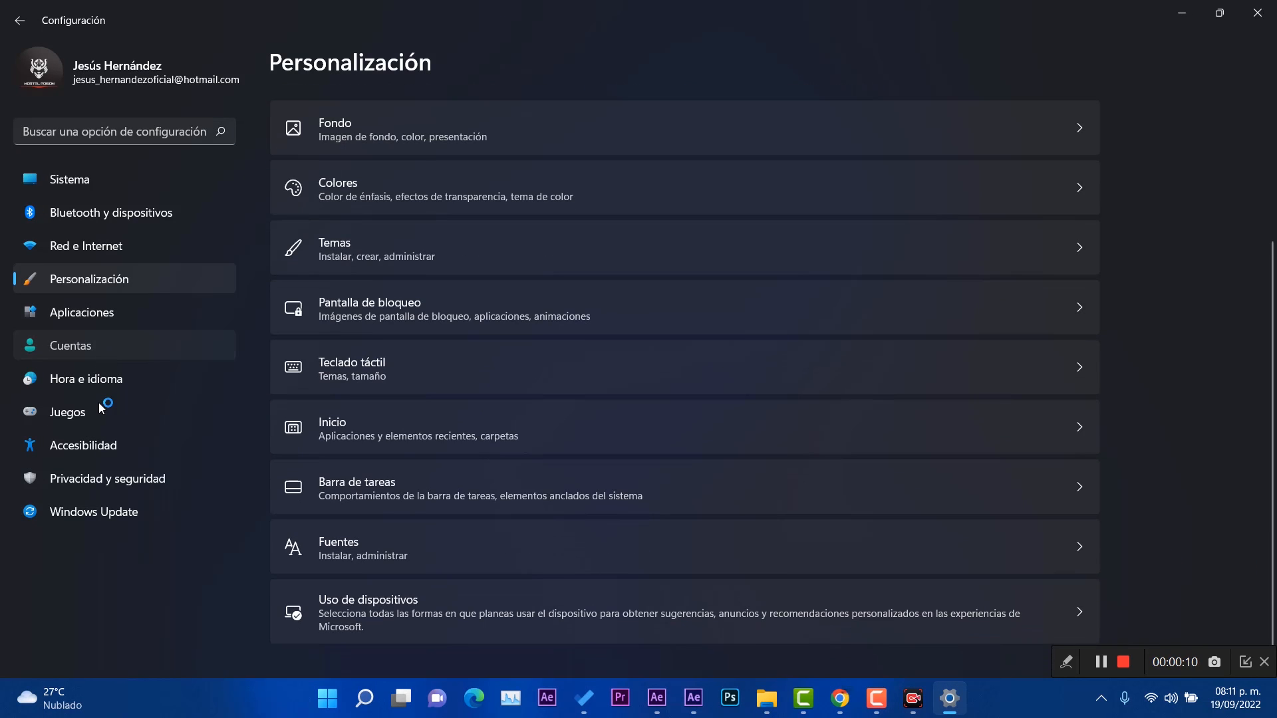
click(103, 446)
click(103, 478)
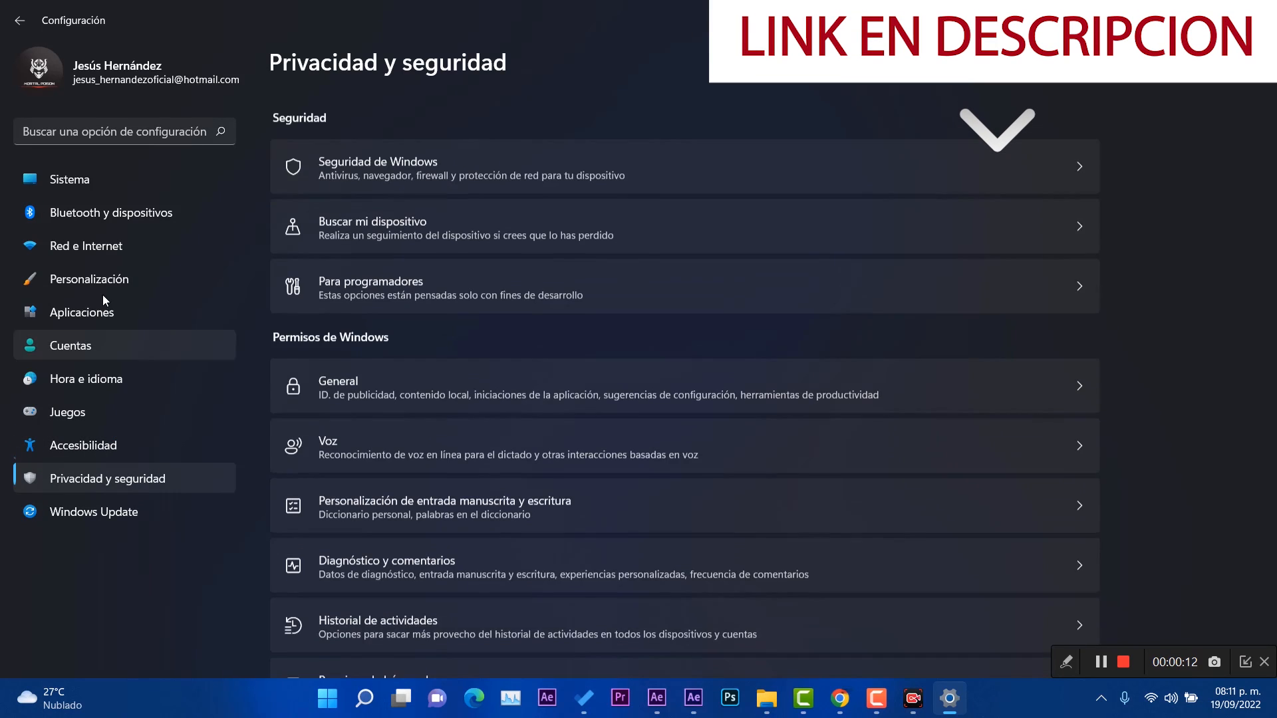
click(120, 213)
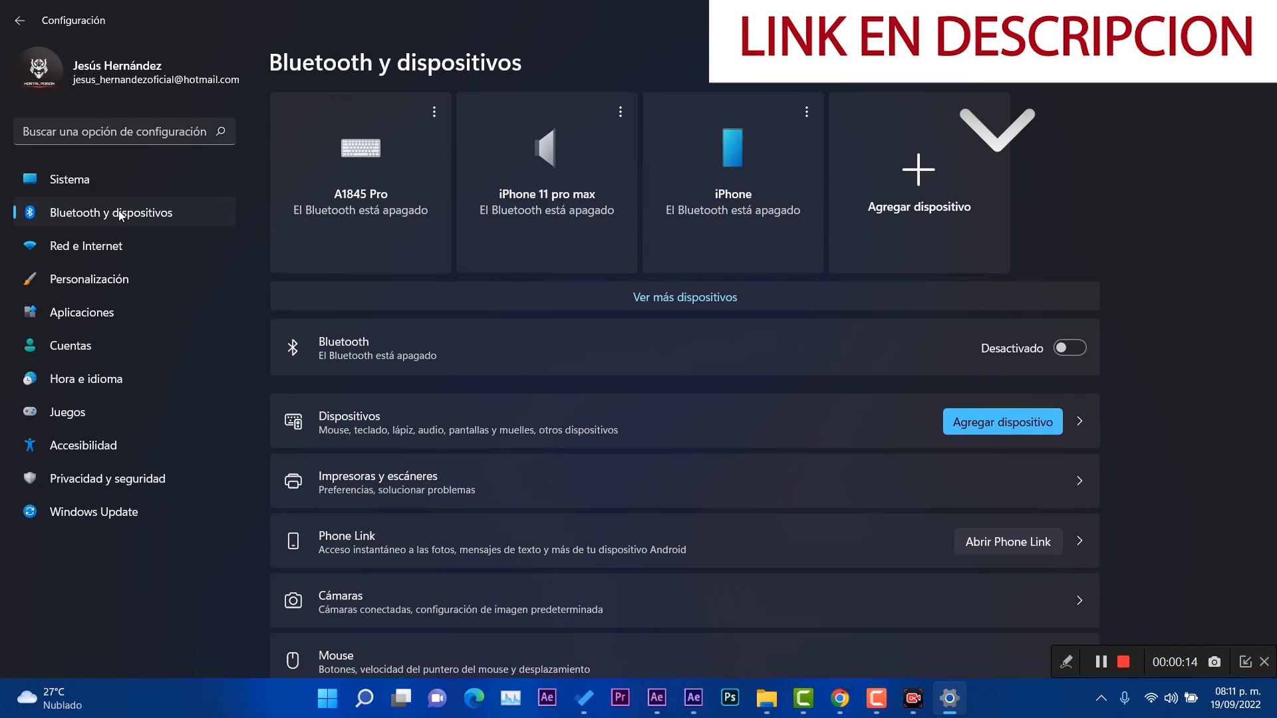
click(102, 191)
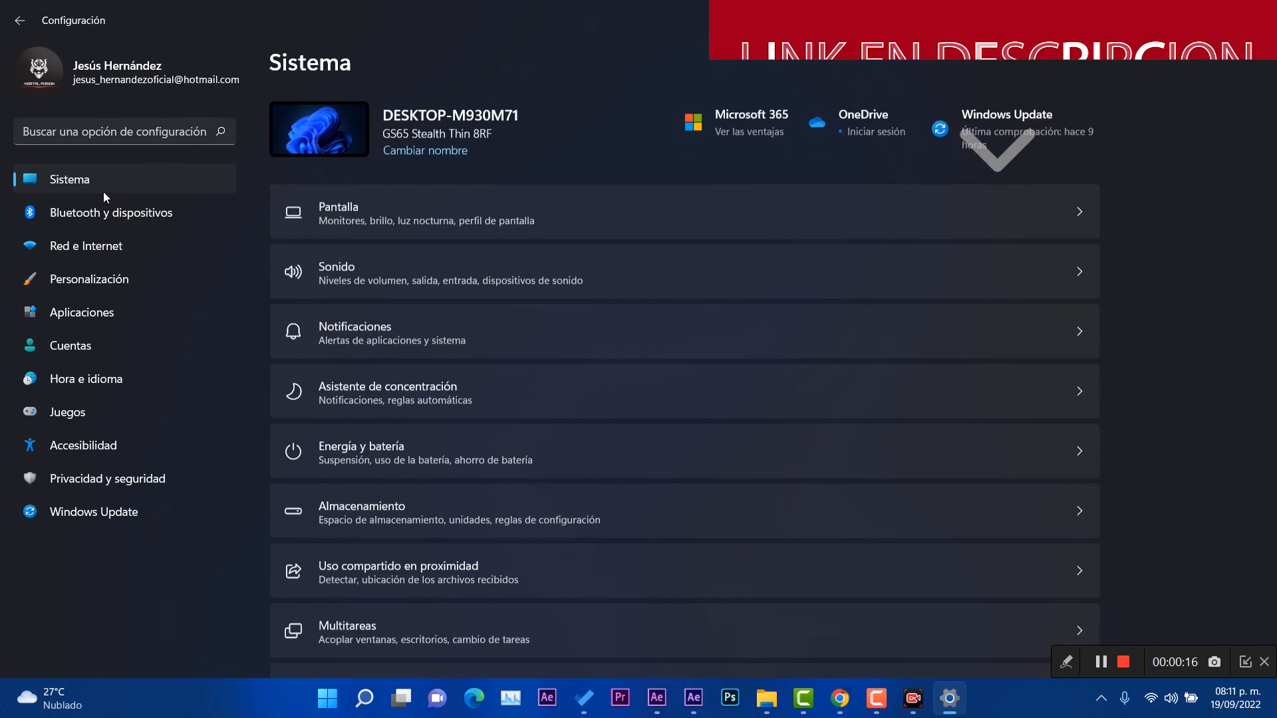
scroll(585, 323, down, 6)
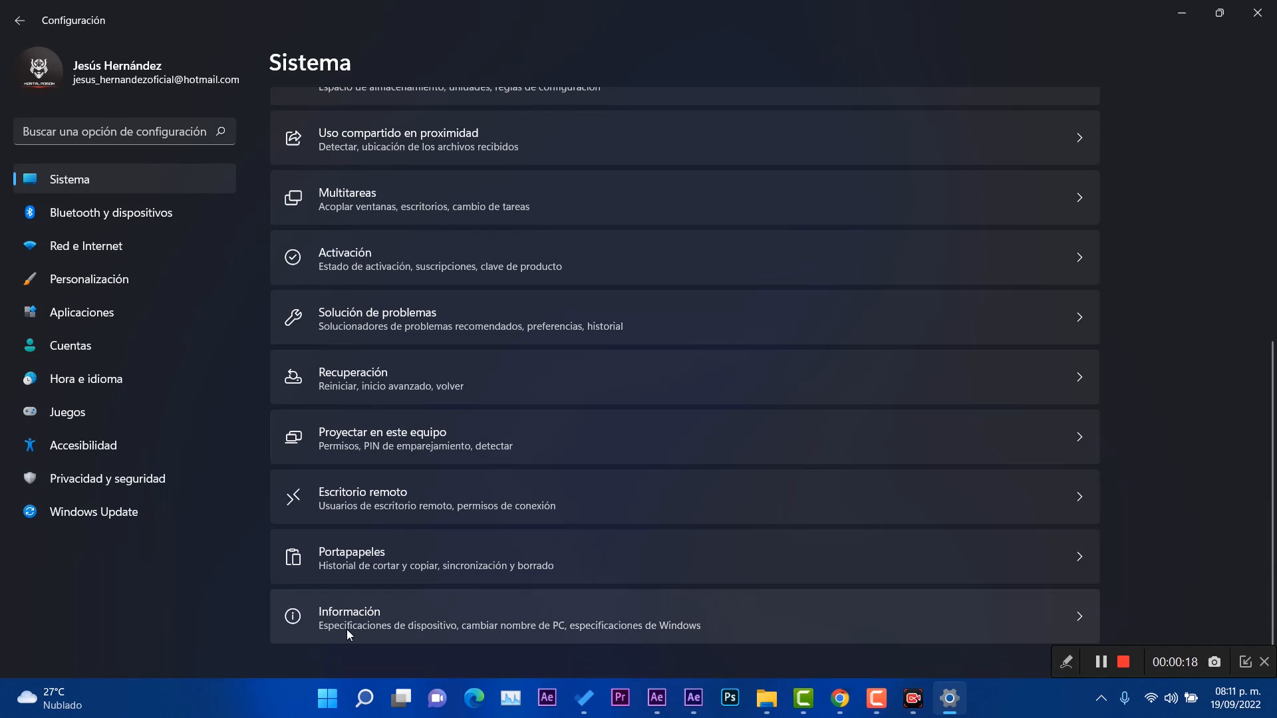
Switch to File Explorer, open Este equipo and view the context menus of the empty area and Disco local (C:)
key(super+e)
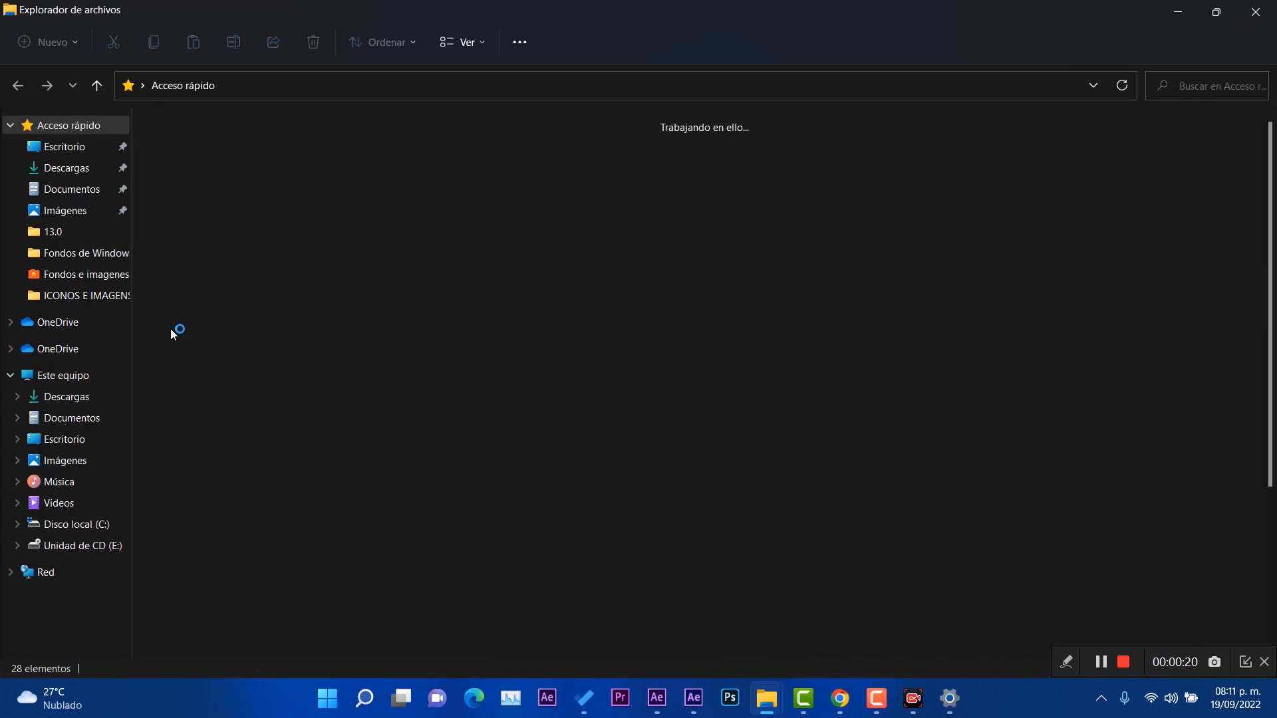
click(63, 375)
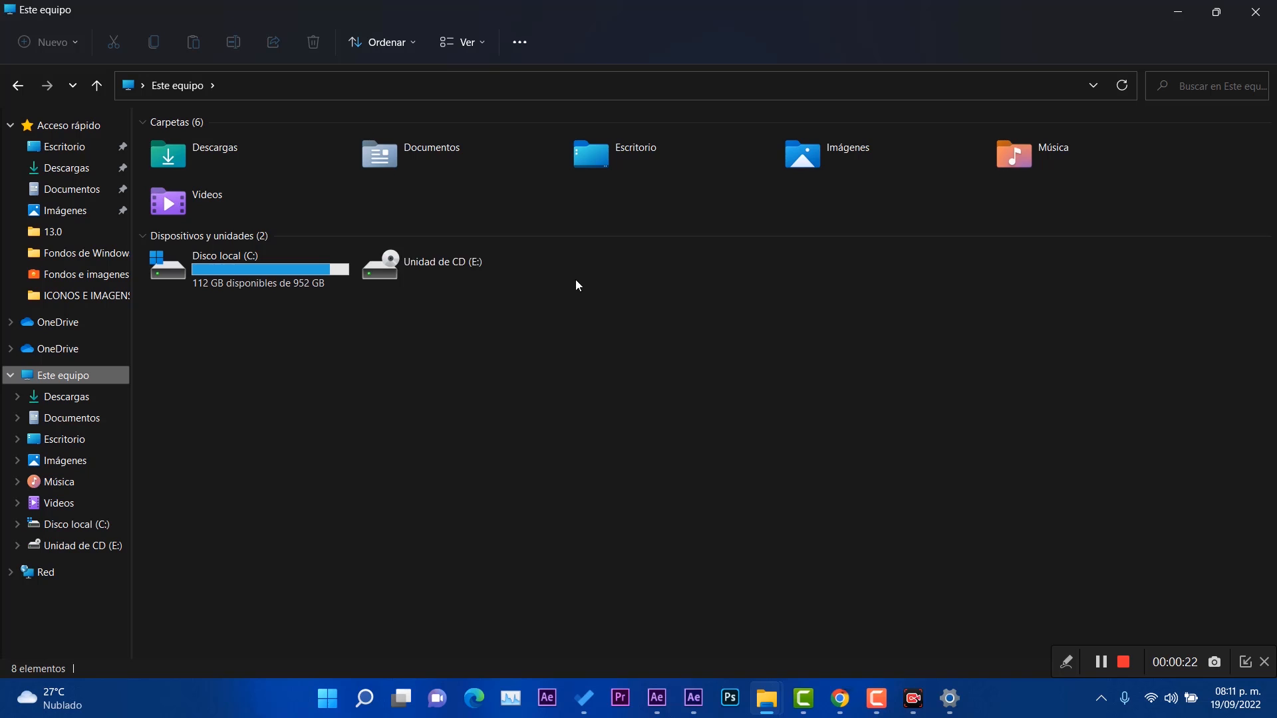
right_click(631, 402)
click(681, 425)
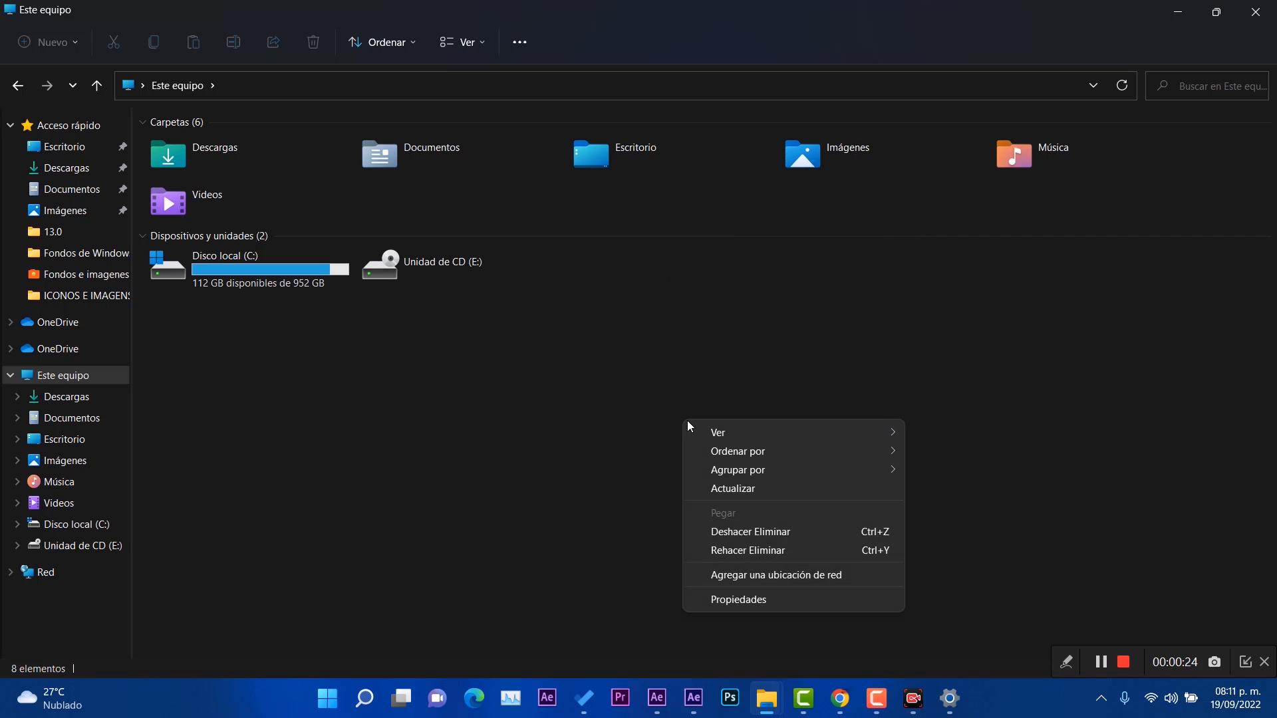
right_click(302, 292)
click(359, 553)
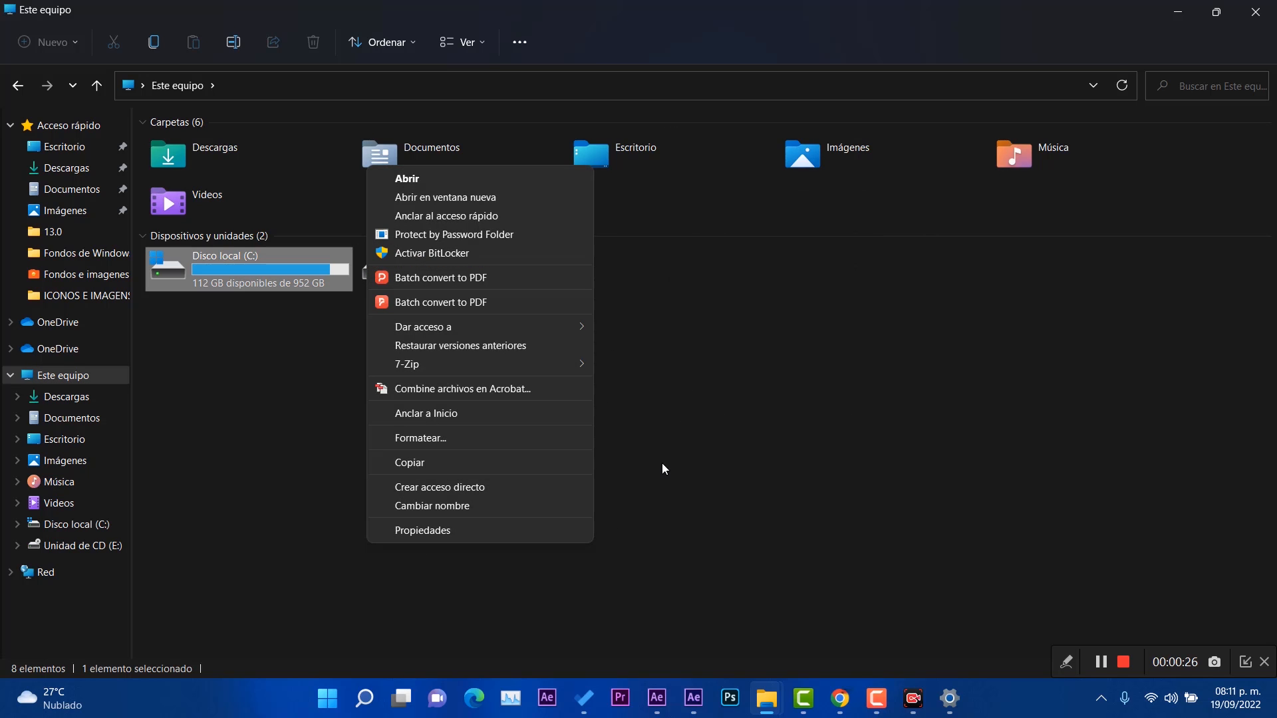
Close the File Explorer and Windows settings windows and stop the screen recording
click(1257, 10)
click(1257, 10)
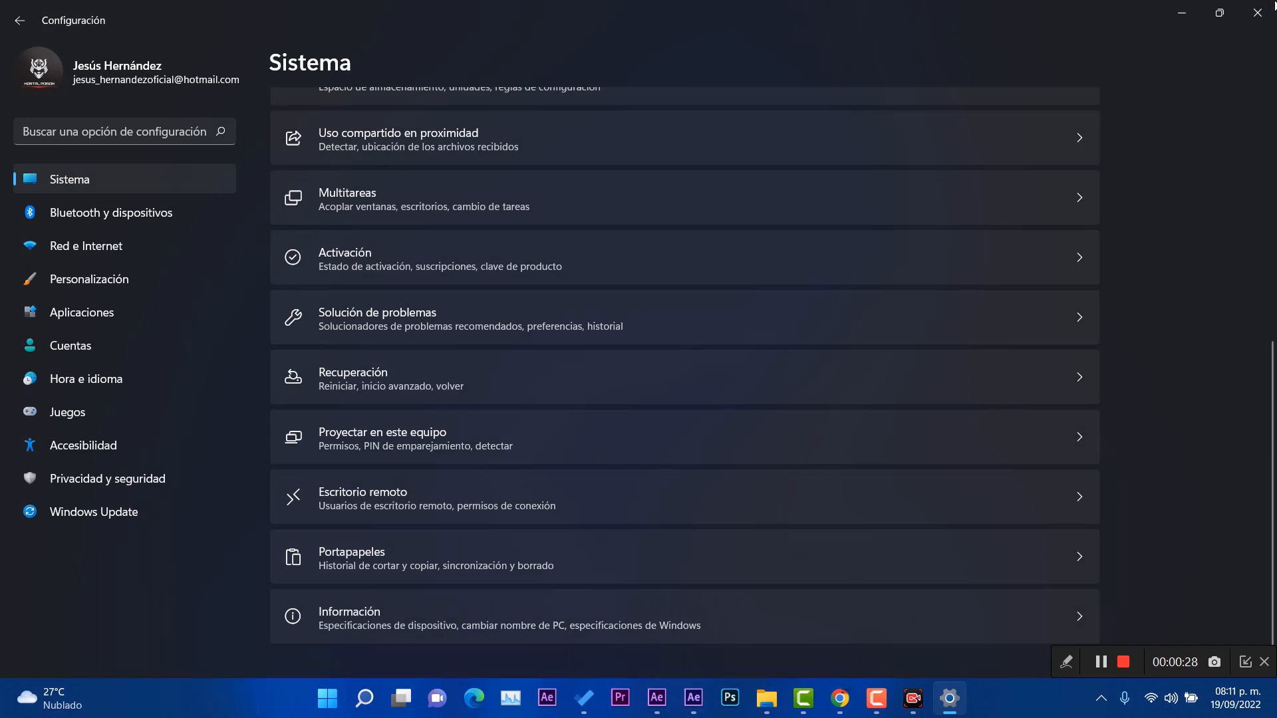
click(1272, 7)
click(1123, 661)
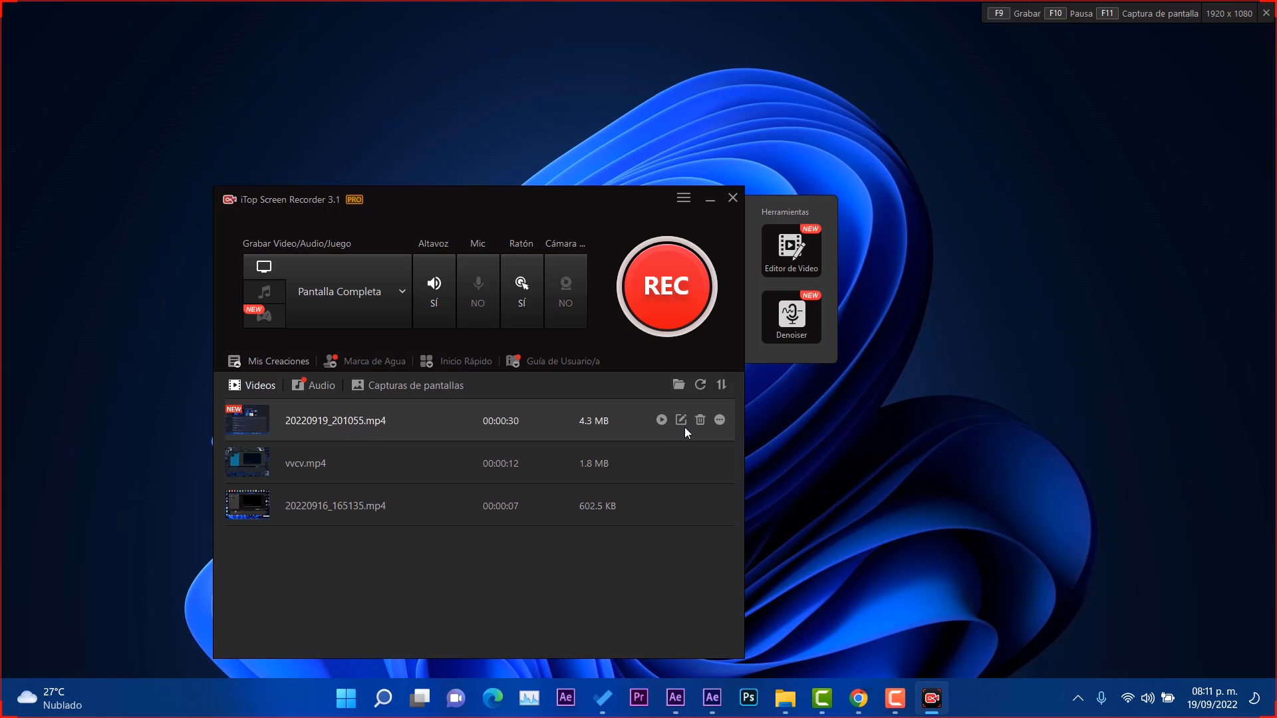
Play the recording 20220919_201055.mp4 in Windows Media Player and make it the default application for .mp4 files
click(662, 420)
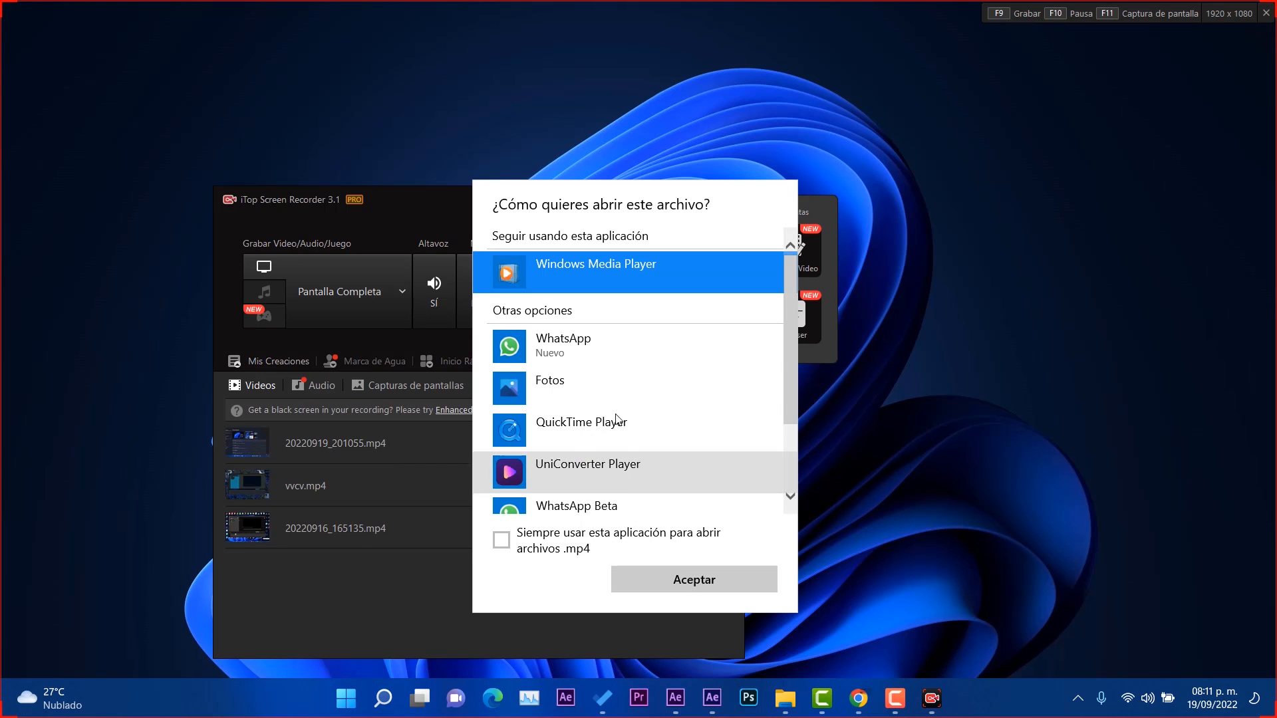
click(502, 540)
click(655, 580)
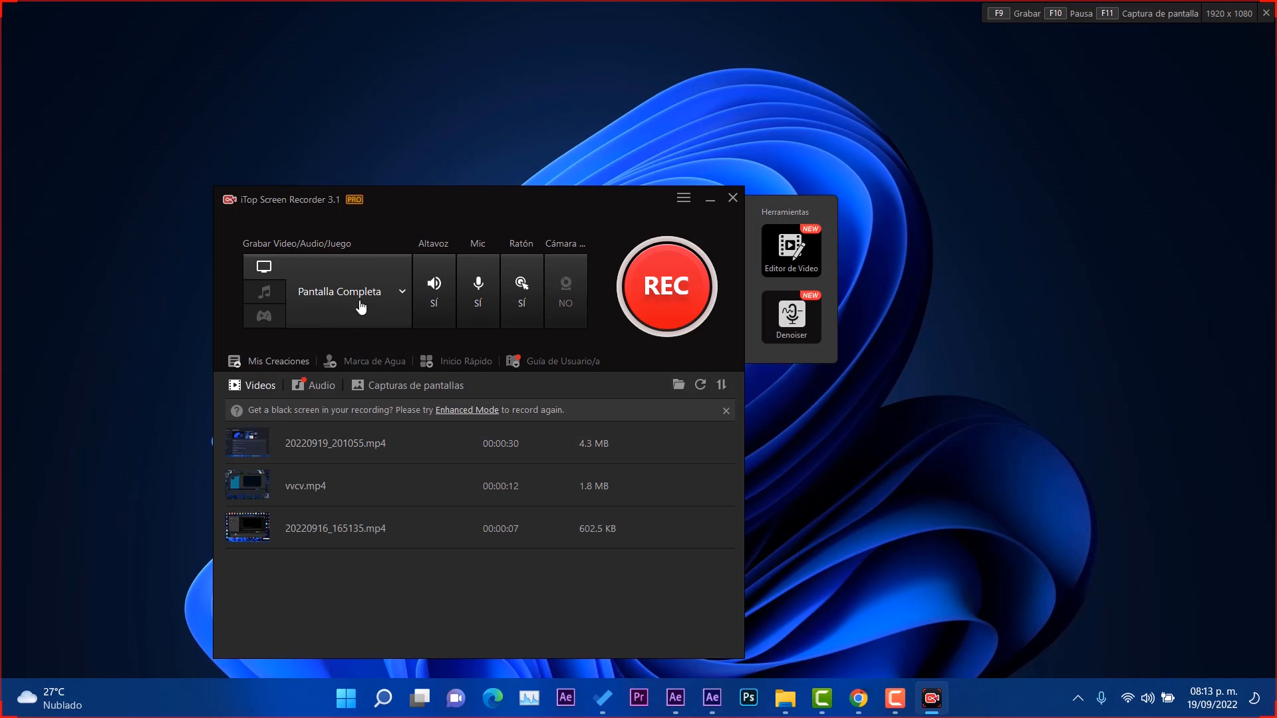
Look through the audio and game recording modes, return to screen recording and view the Marca de Agua and Mis Creaciones sections
click(265, 292)
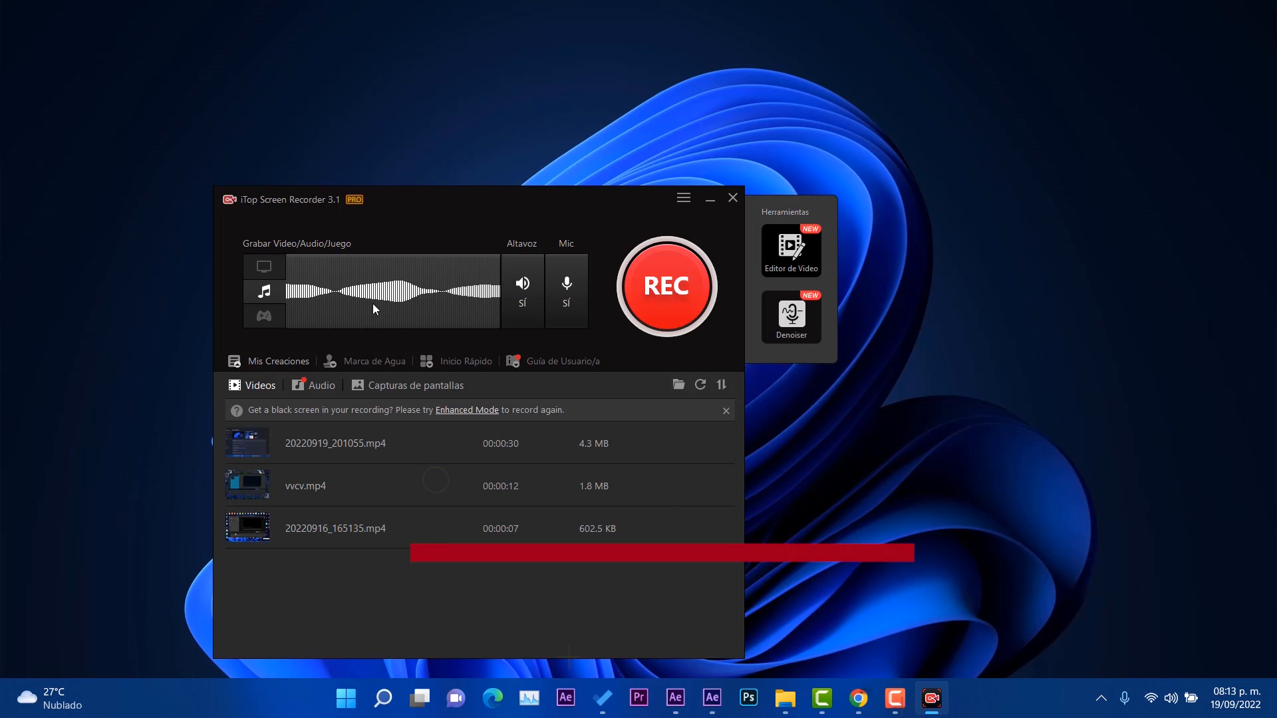
click(264, 316)
click(562, 474)
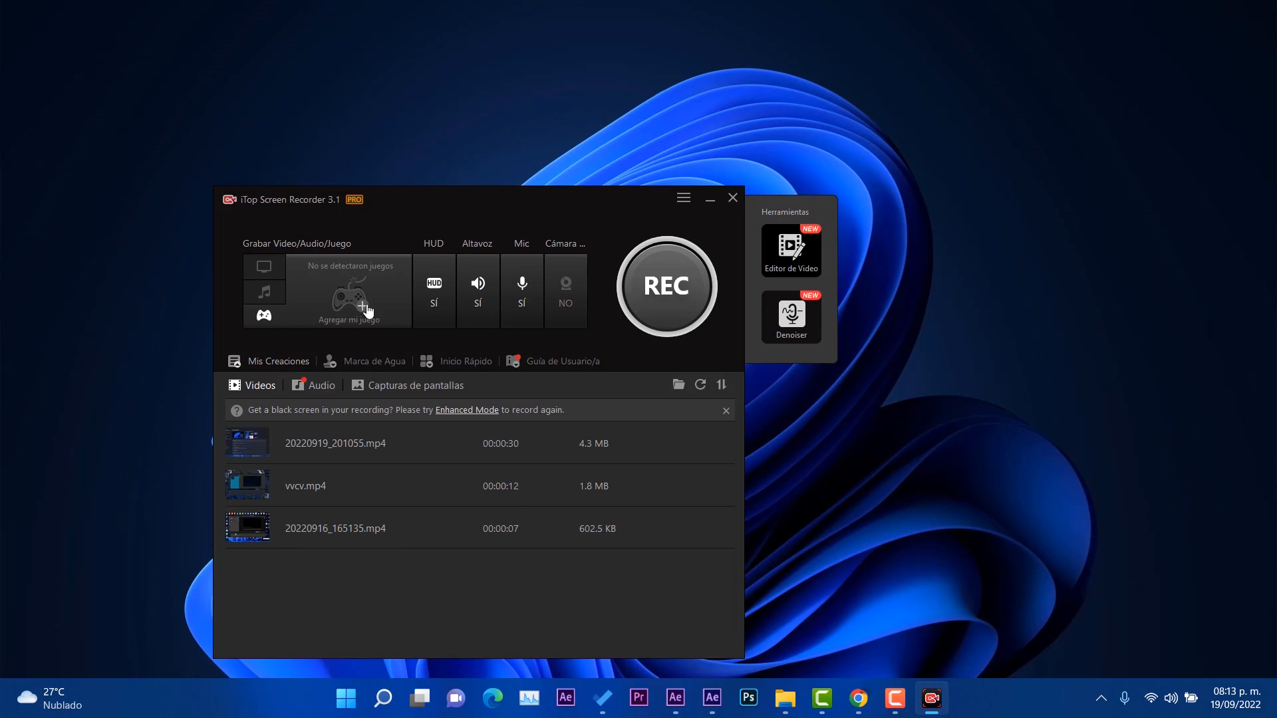
click(264, 267)
click(359, 363)
click(286, 365)
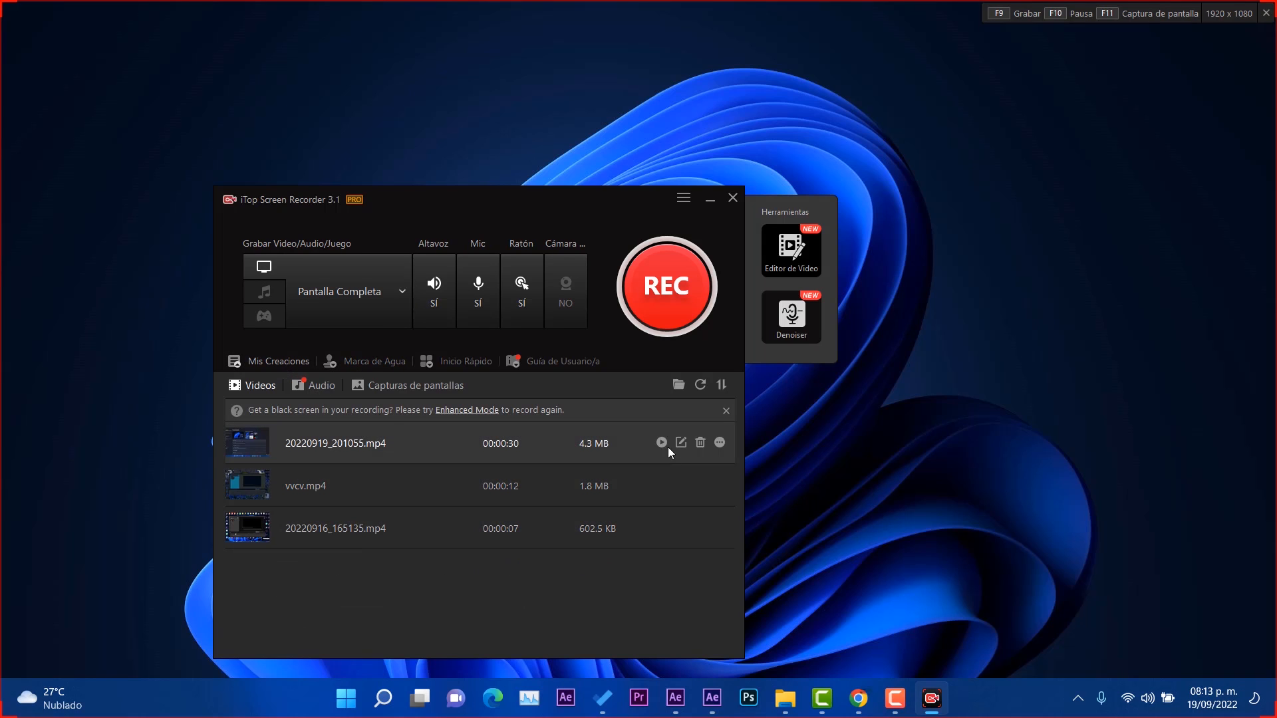
Open the file location of recording 20220919_201055.mp4, view the Outputs folder and close its window
click(719, 443)
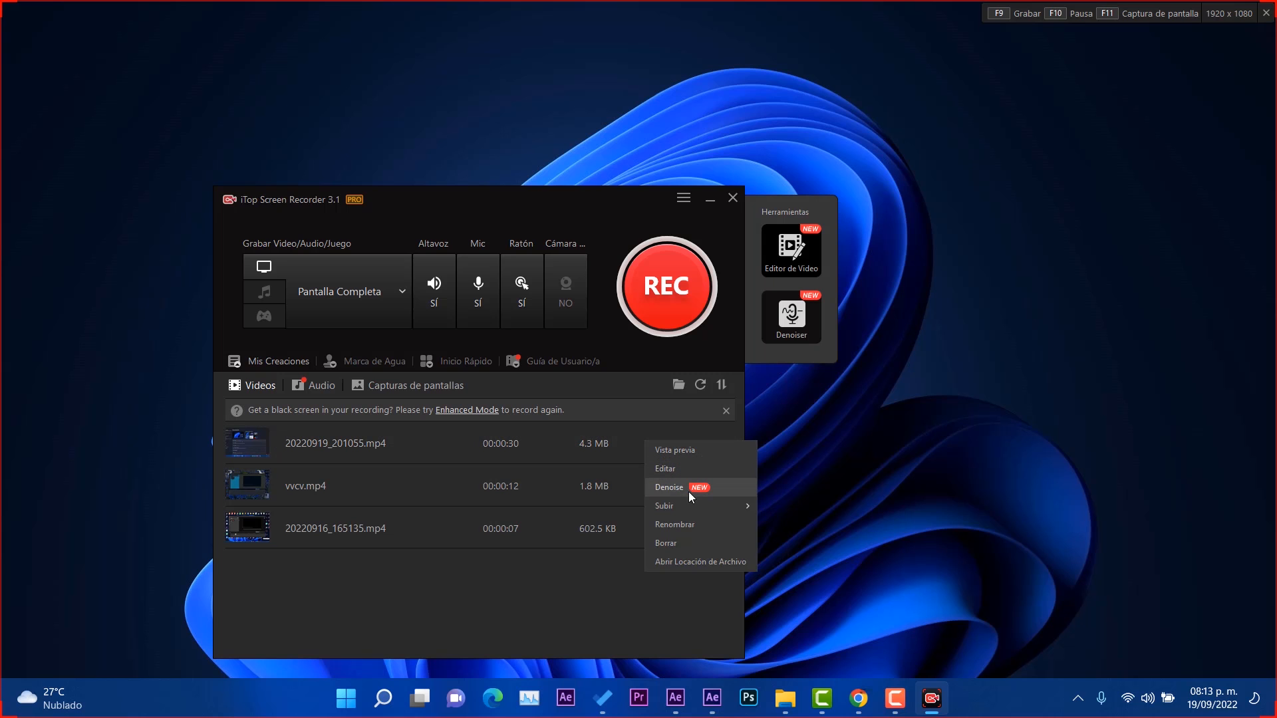
click(681, 562)
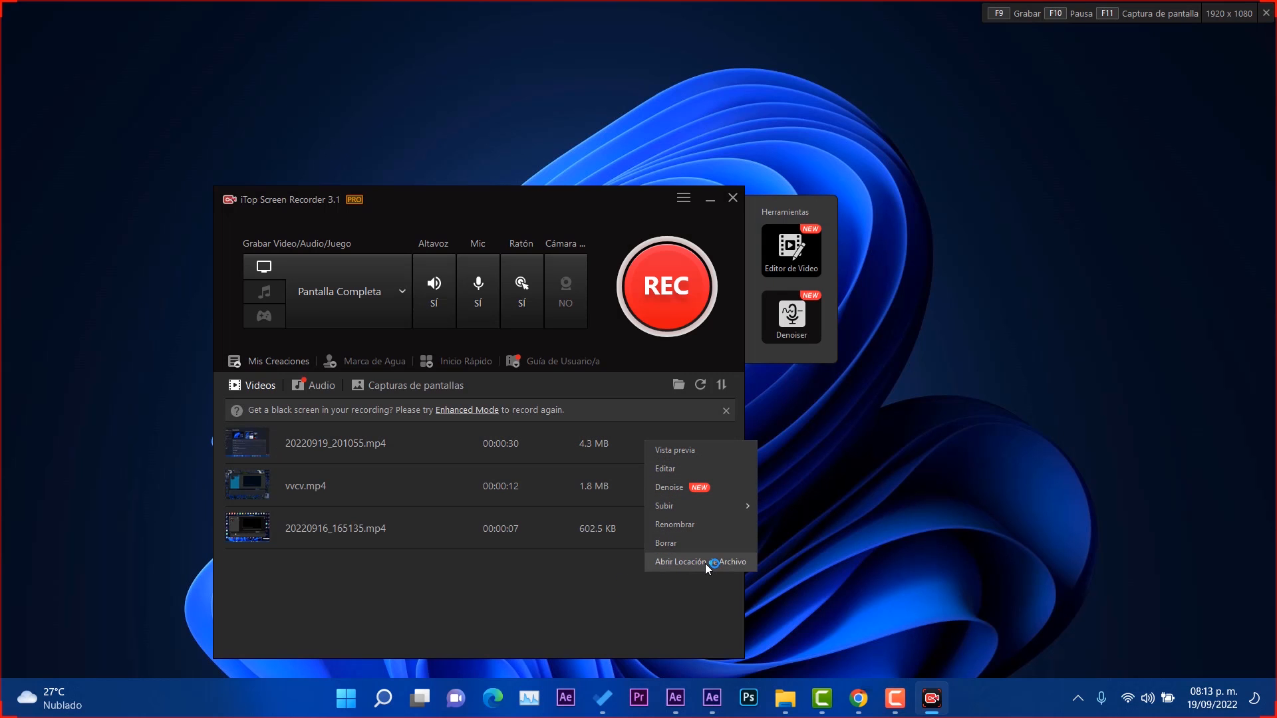
click(914, 34)
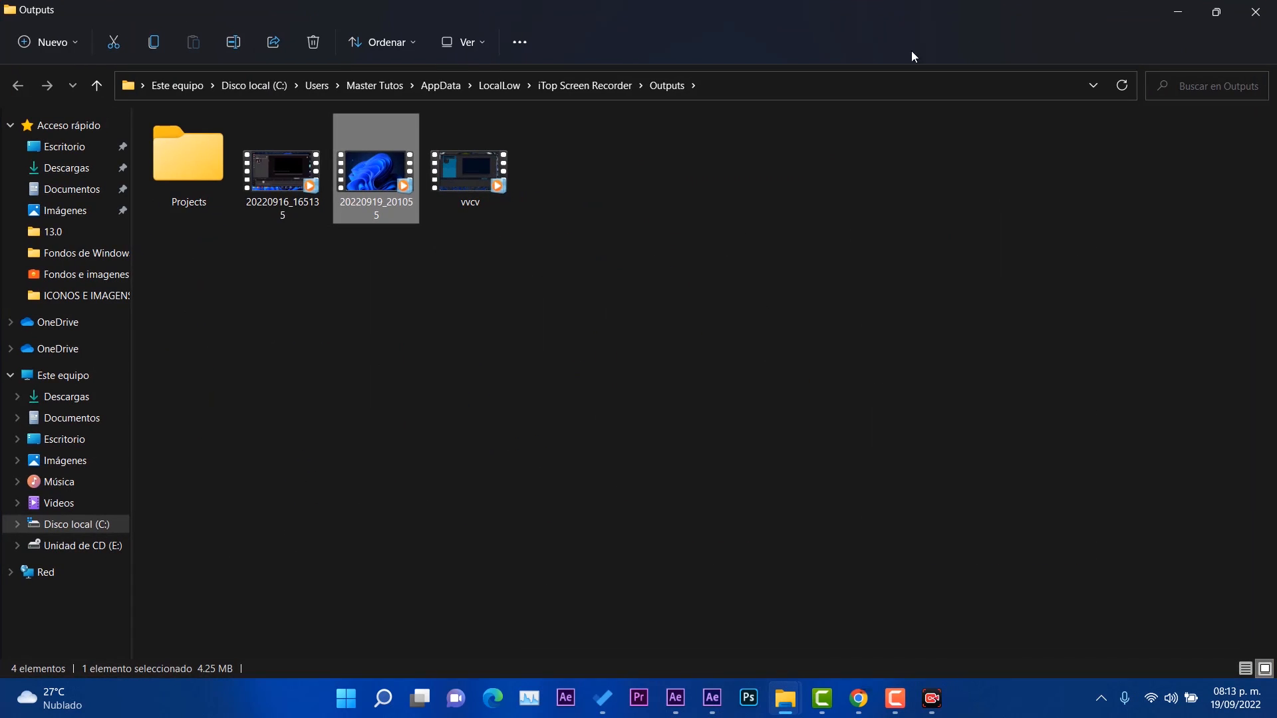
click(1259, 13)
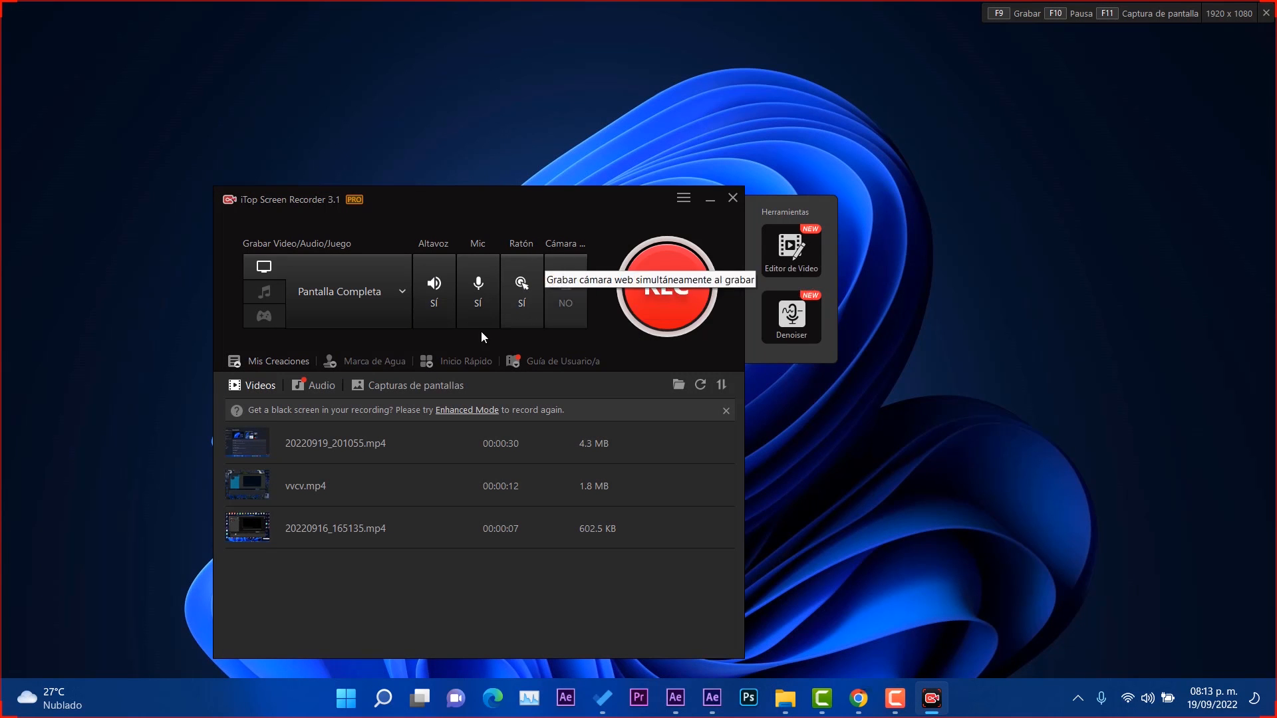
Turn on webcam recording and save the Cámara Web options with HD Pro Webcam C920 as the camera
click(568, 295)
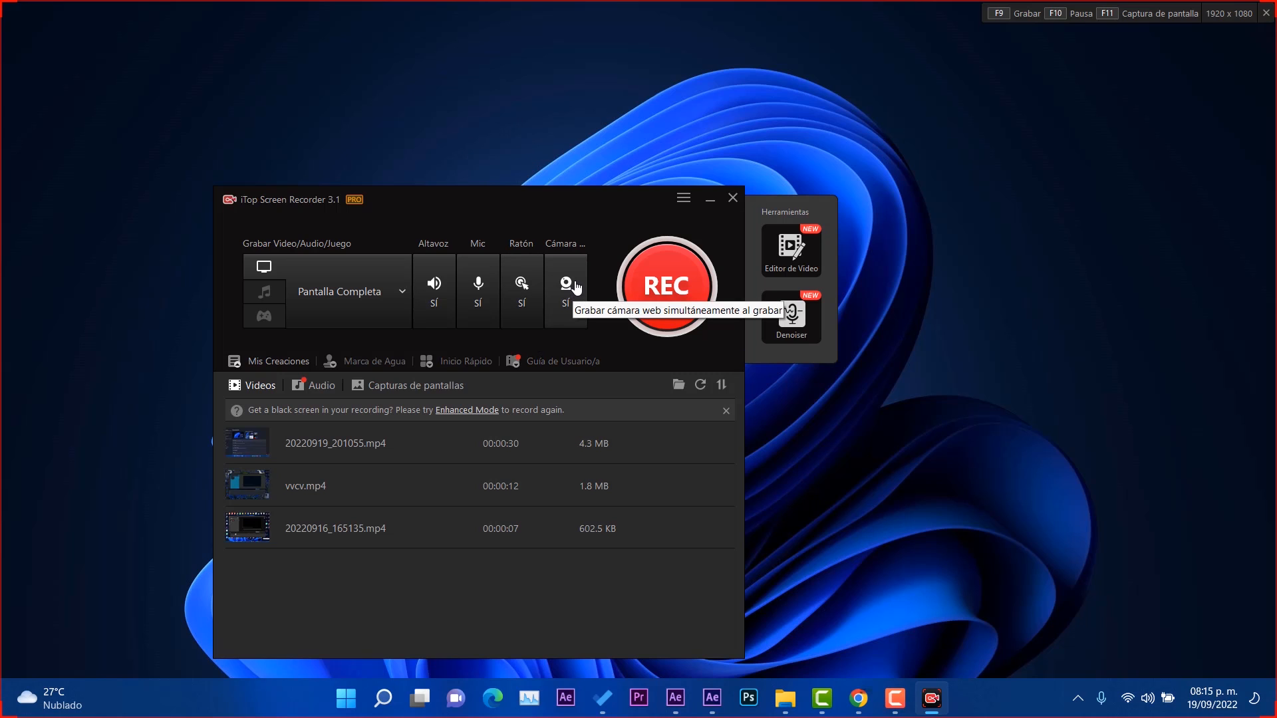
click(684, 198)
click(638, 205)
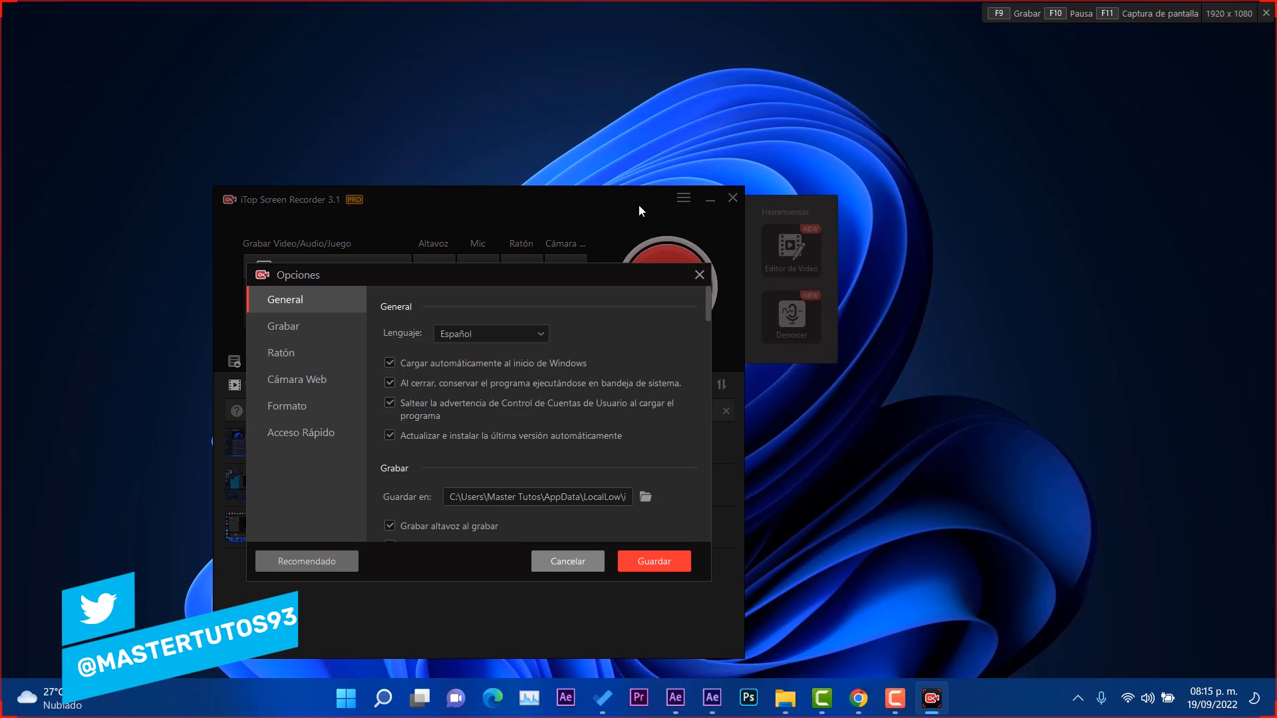
click(302, 376)
click(485, 373)
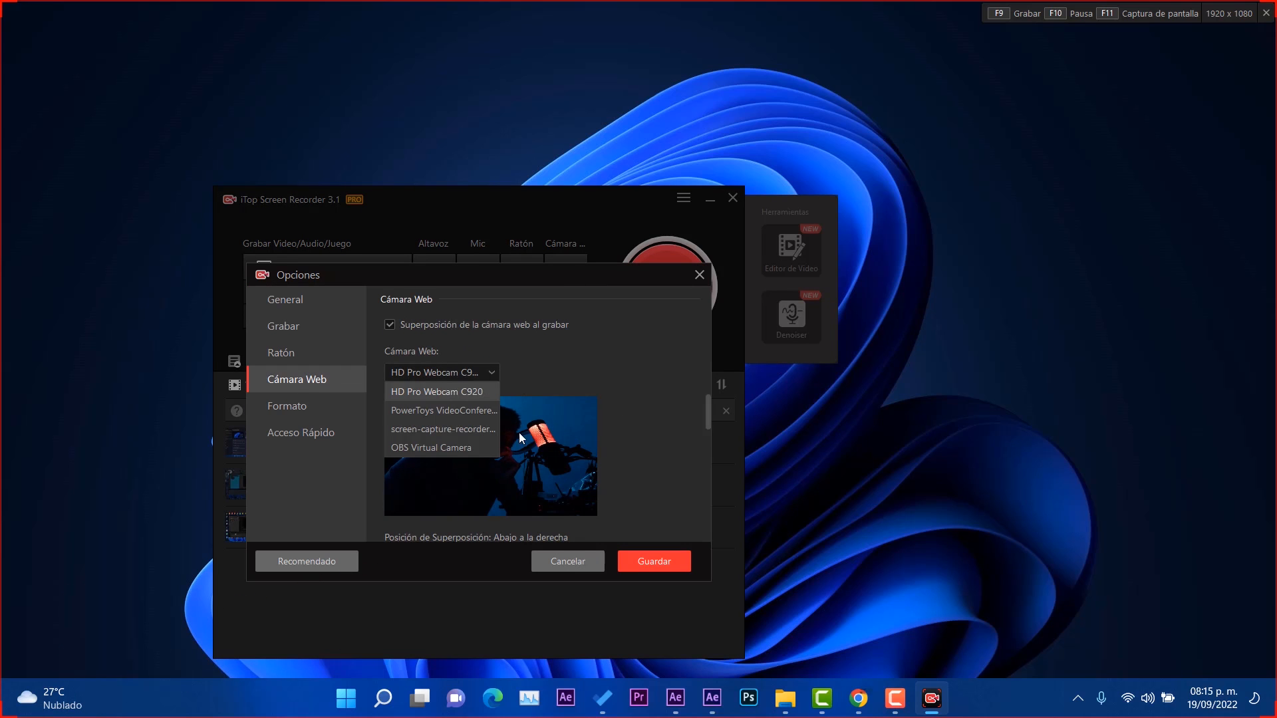
click(553, 386)
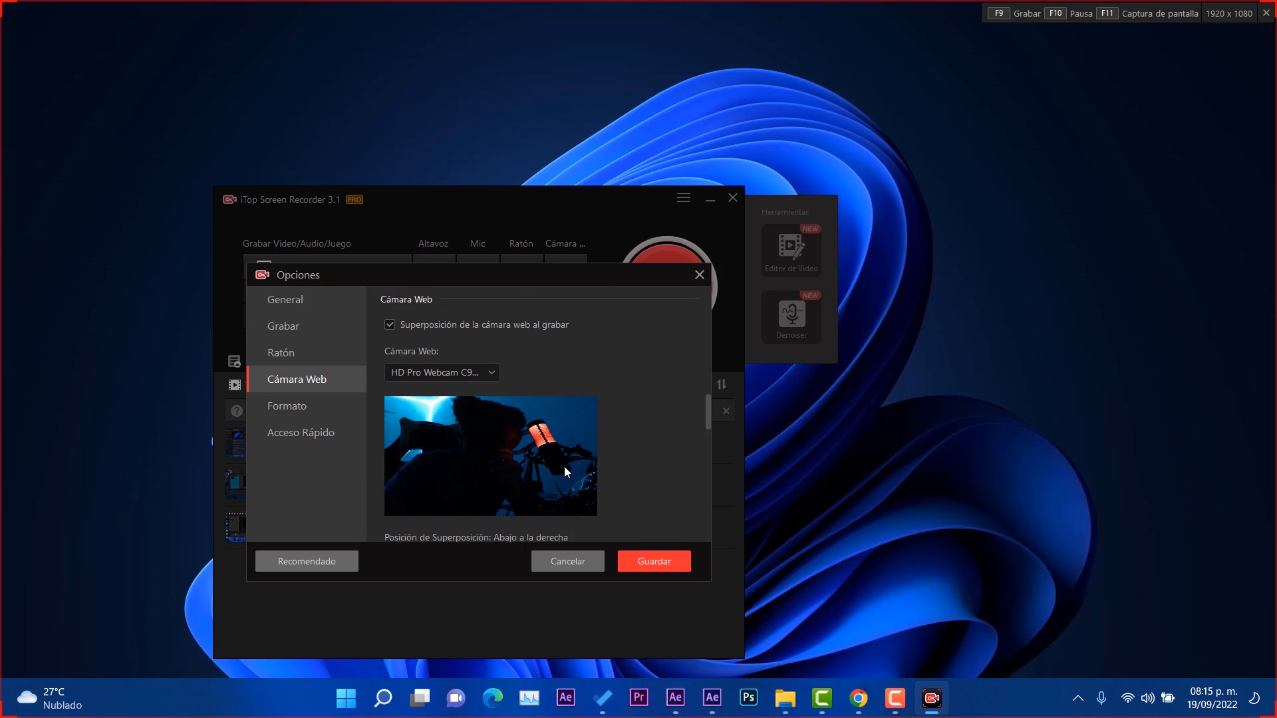
scroll(564, 465, down, 3)
click(653, 561)
Start a Pantalla Completa recording with the webcam overlay and open the Windows personalization settings from the desktop
click(655, 293)
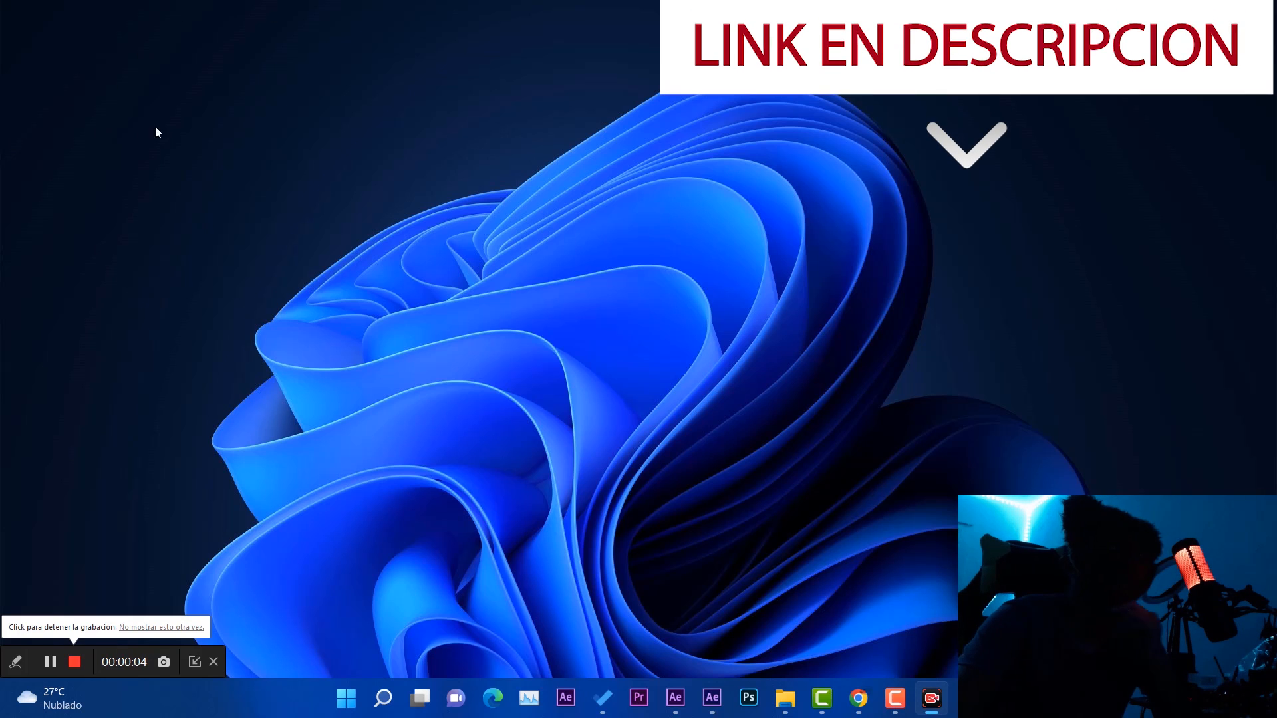
right_click(368, 241)
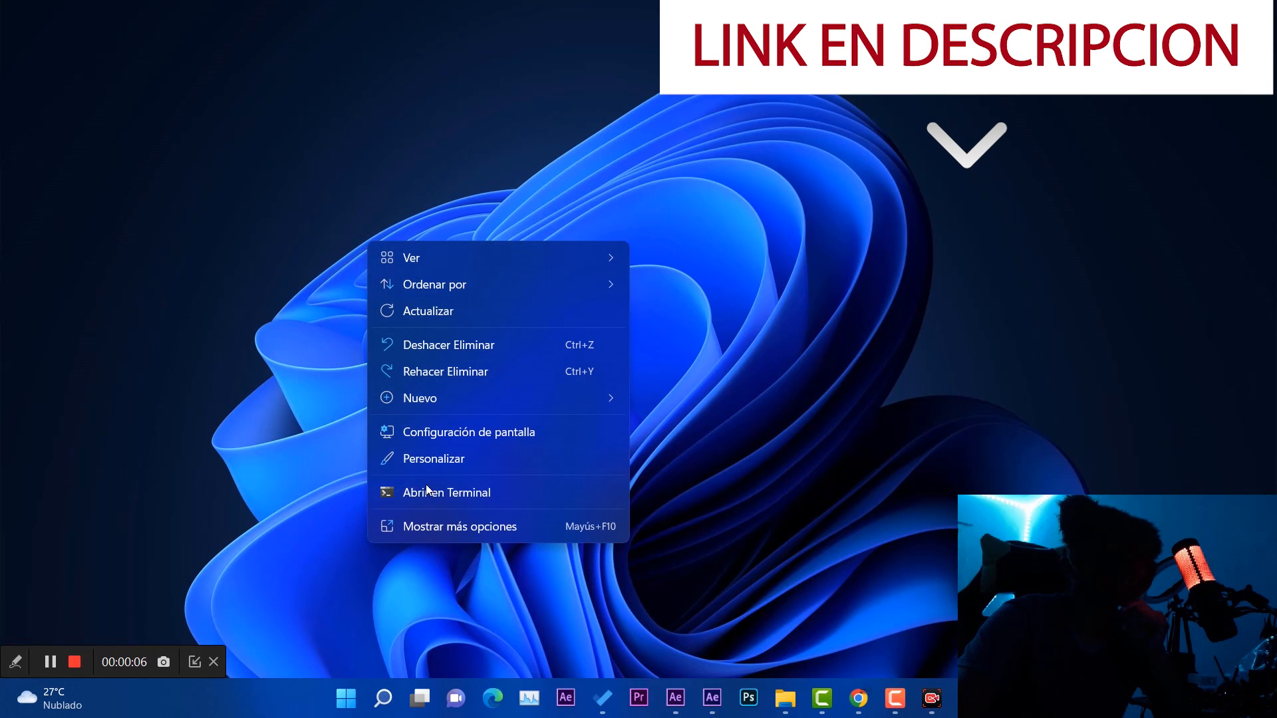
click(440, 459)
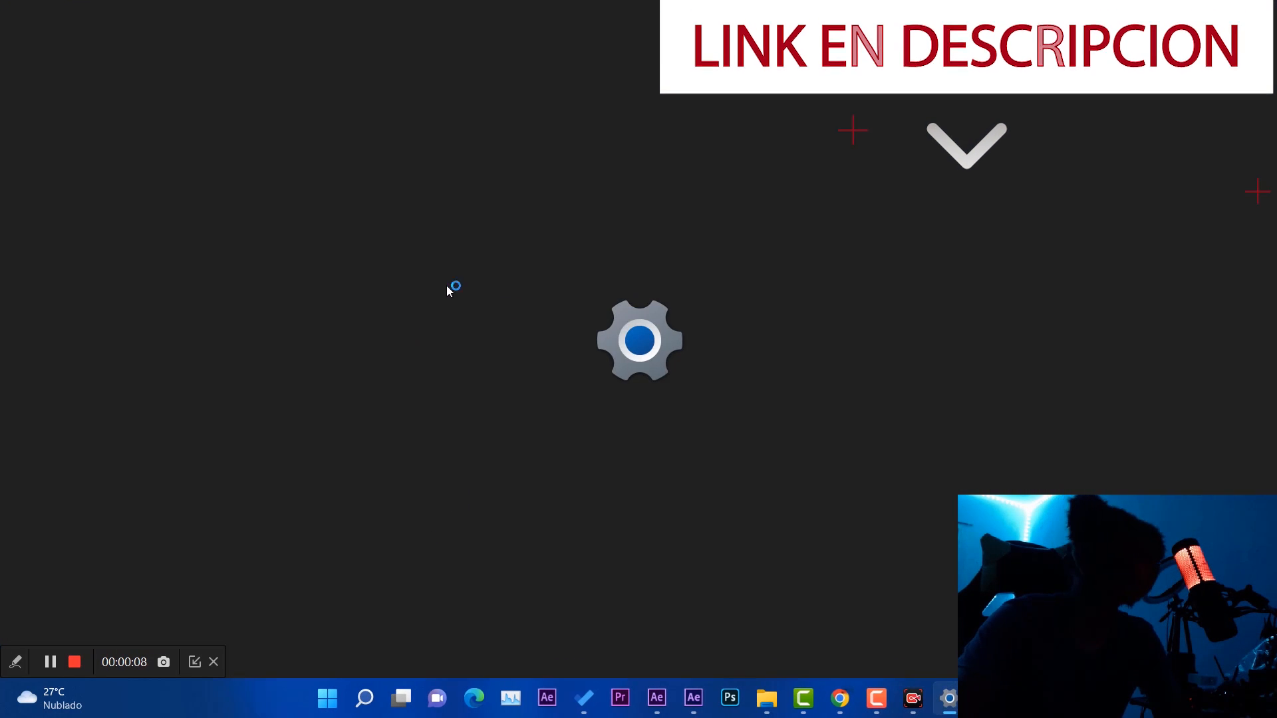
scroll(520, 432, down, 3)
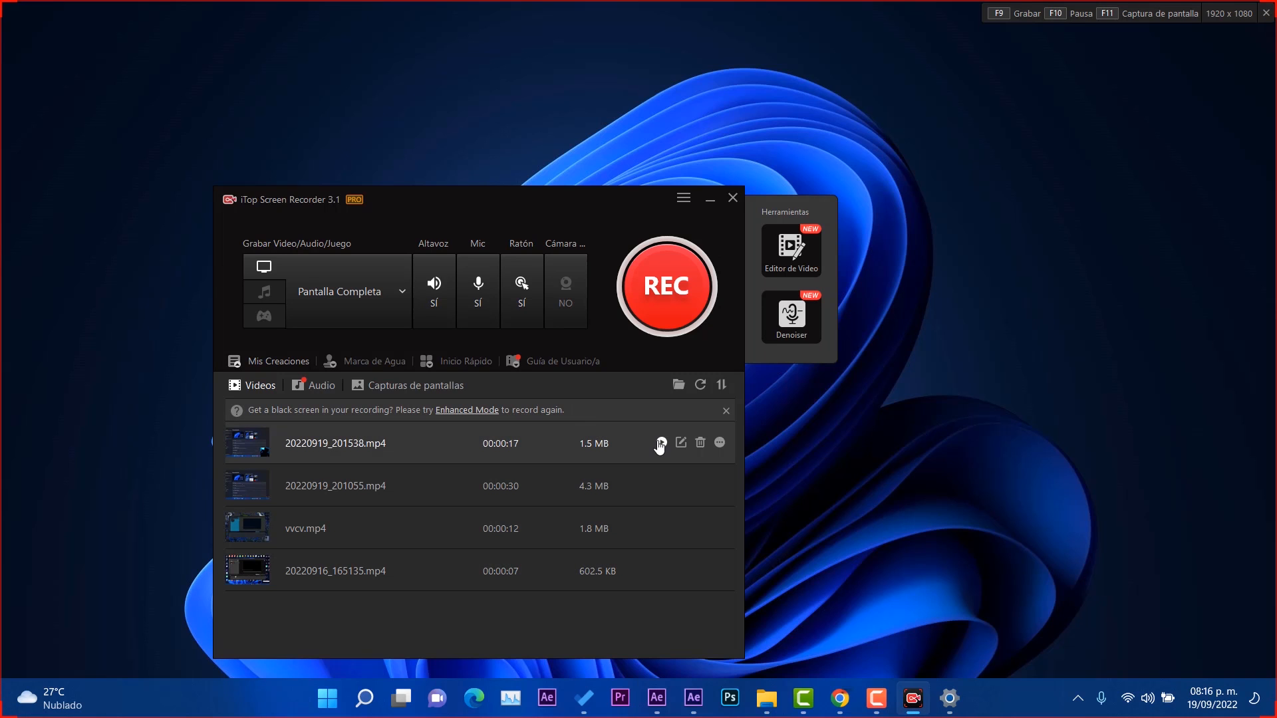
Play back the webcam recording 20220919_201538.mp4, and start and stop a short full-screen recording
click(662, 442)
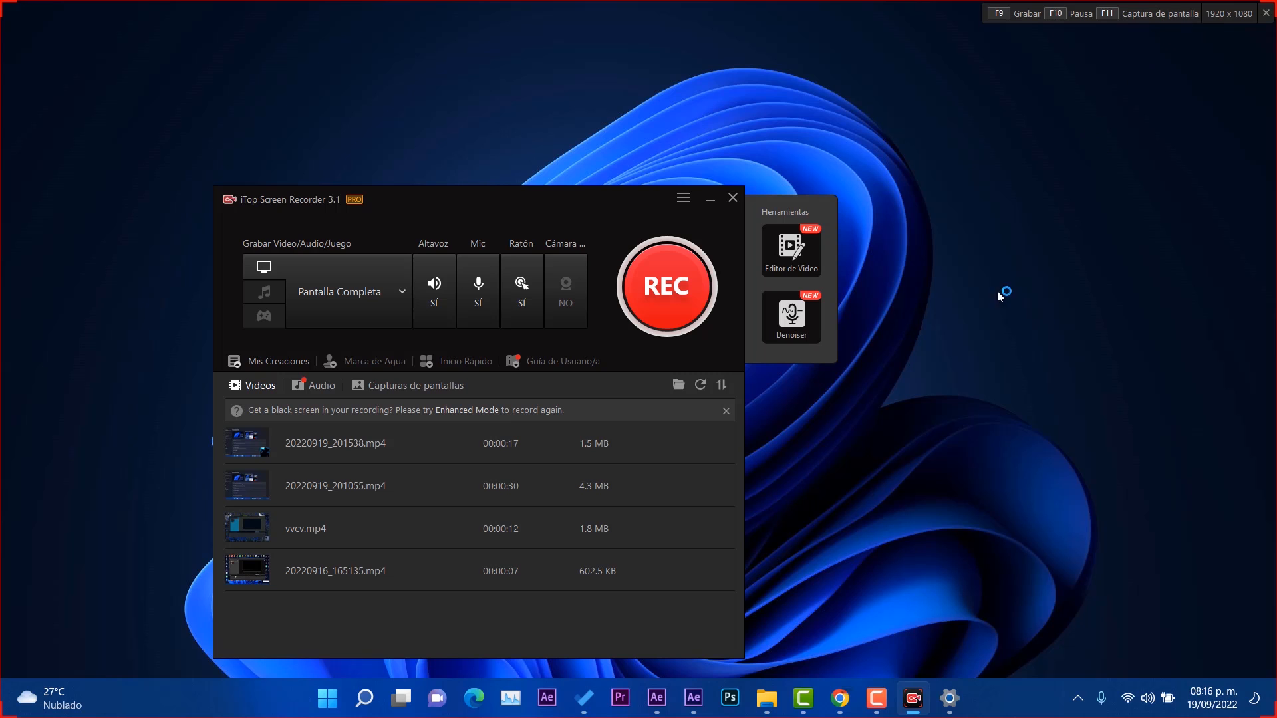
key(F9)
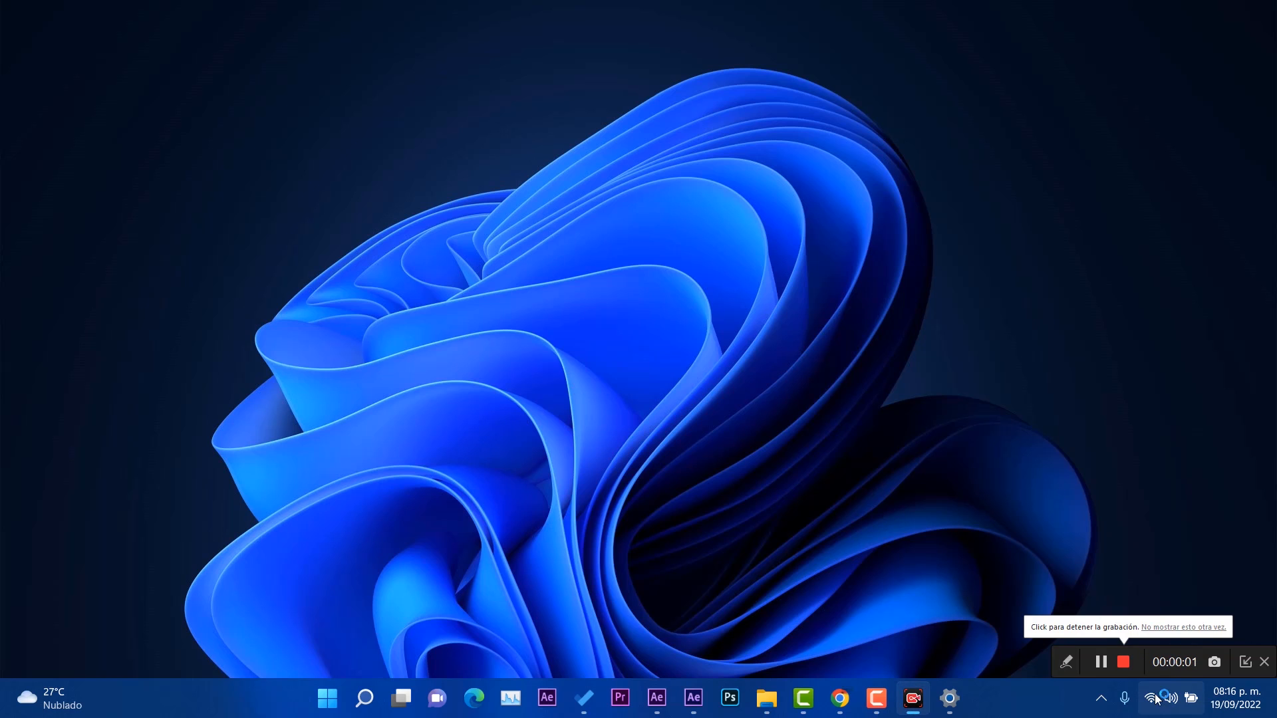
click(1122, 662)
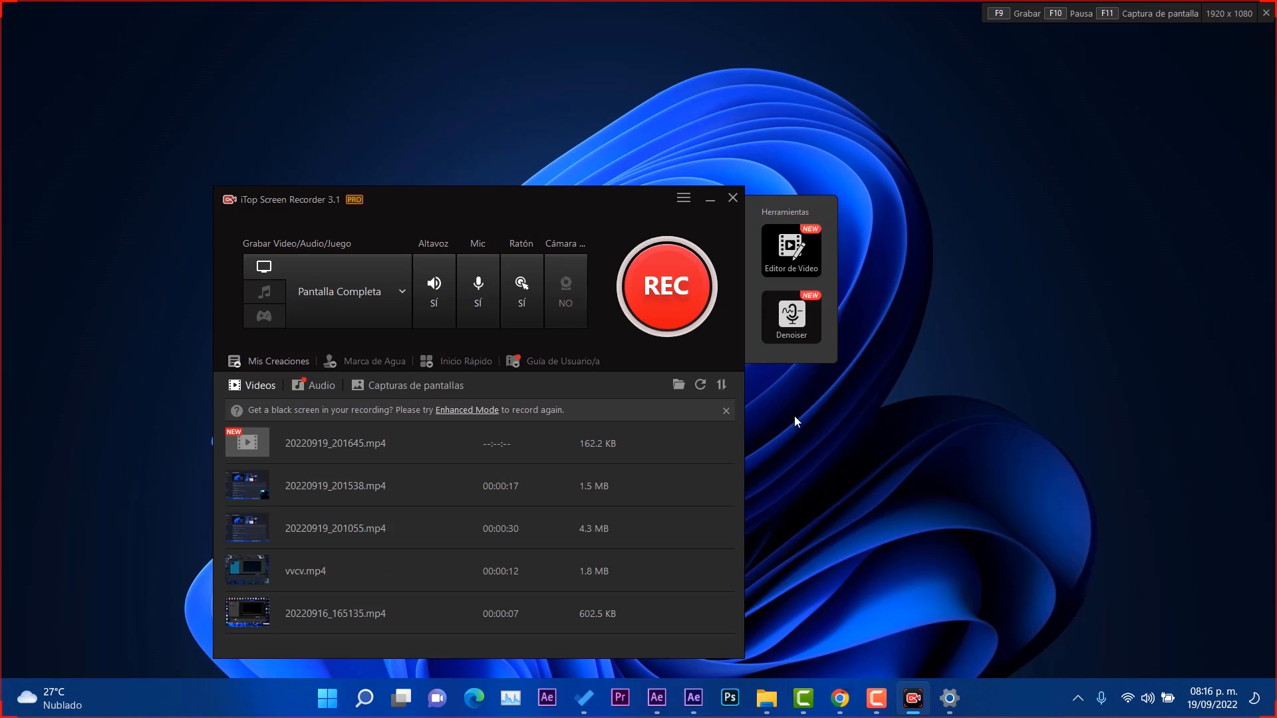
Reposition the recorder window and browse the Marca de Agua, Inicio Rápido and Guía de Usuario/a sections
drag(503, 218, 512, 201)
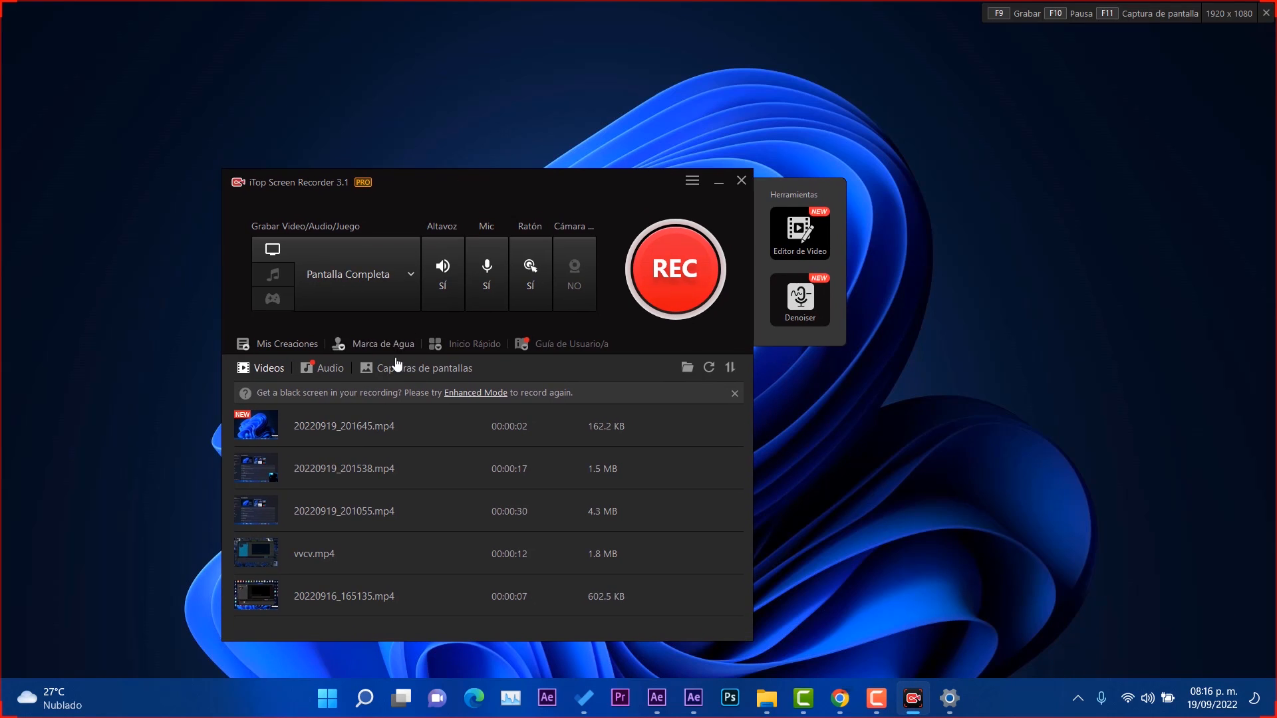
click(378, 345)
click(474, 344)
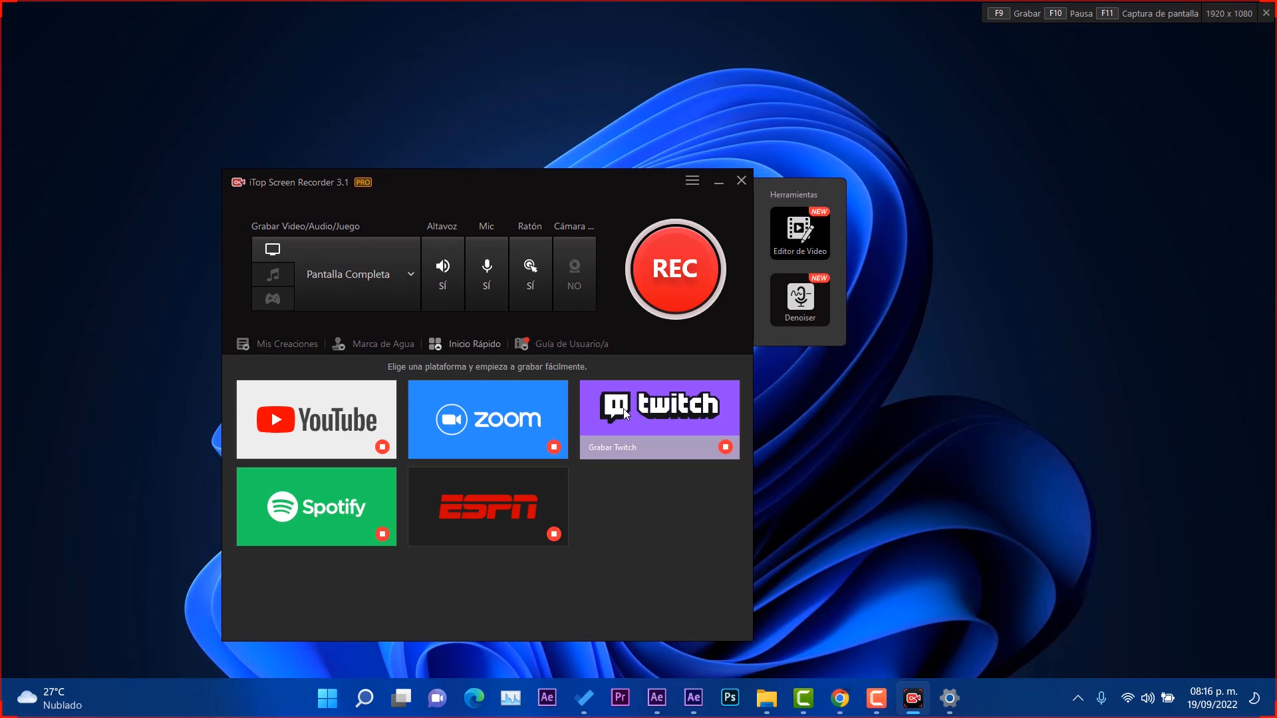
click(556, 346)
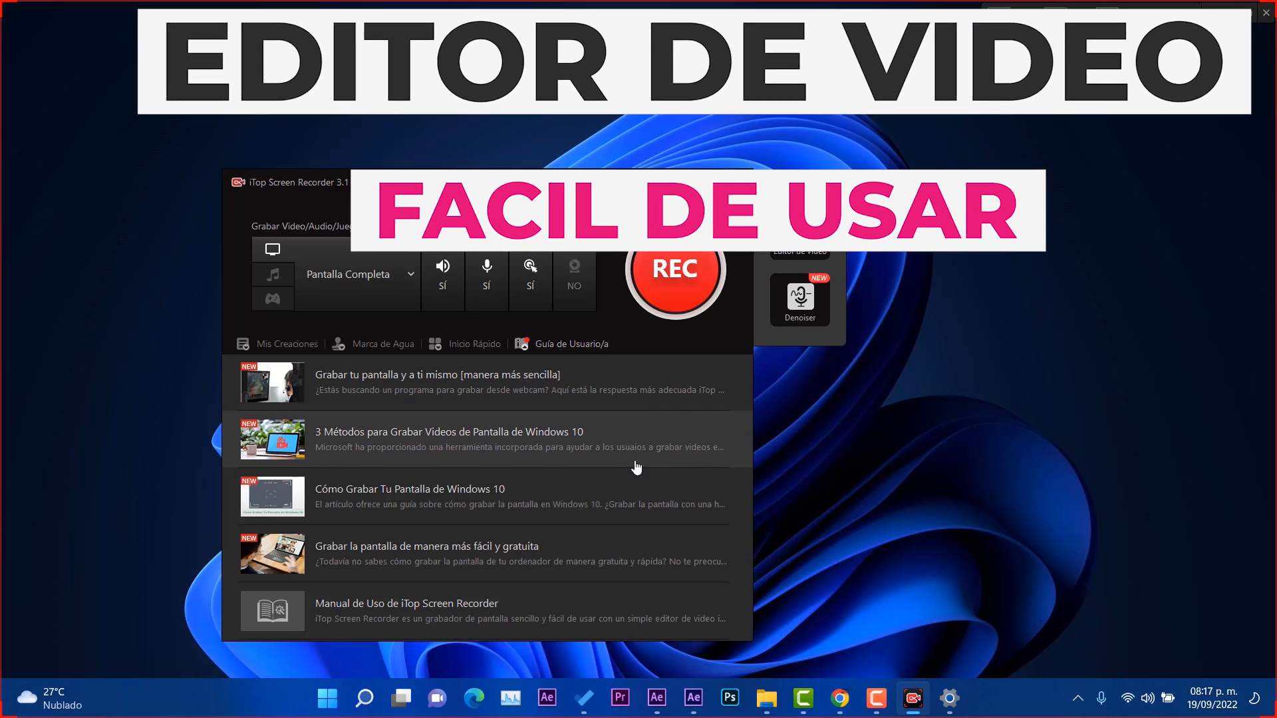
Start a new creation in the Editor de Video and import the fan, minion, hooded person and arrow negro clips
click(800, 230)
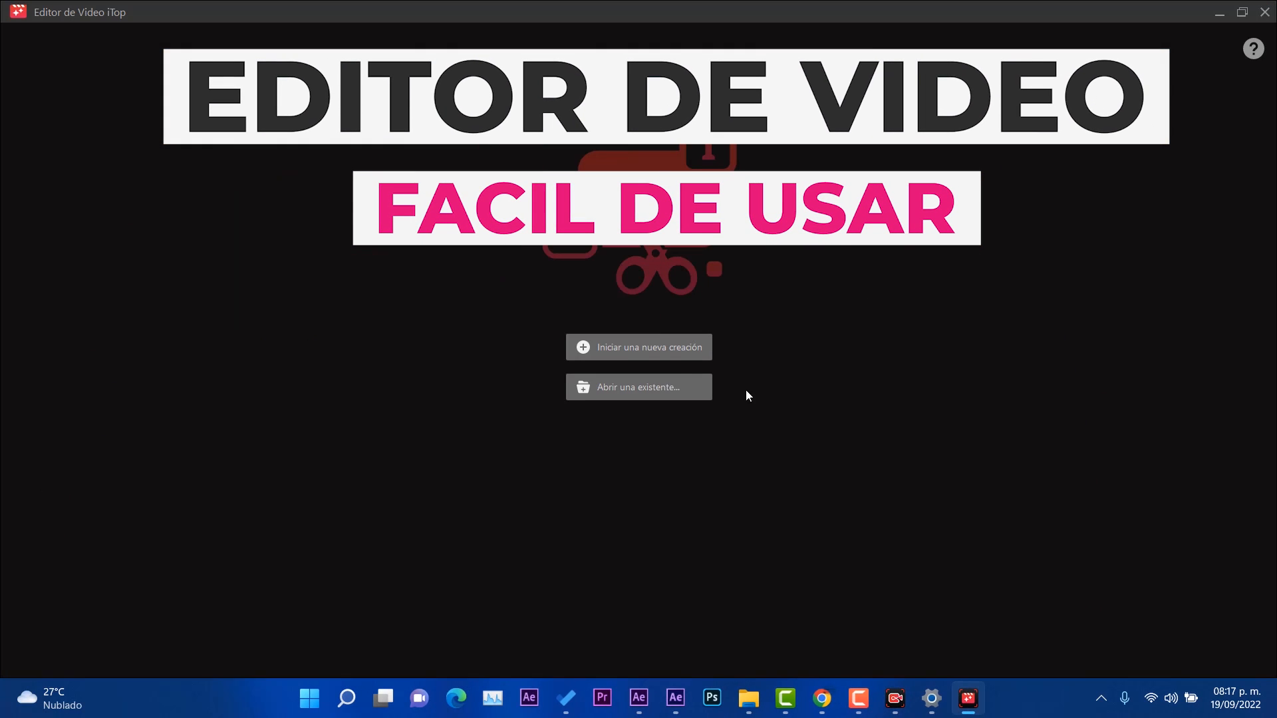
click(661, 346)
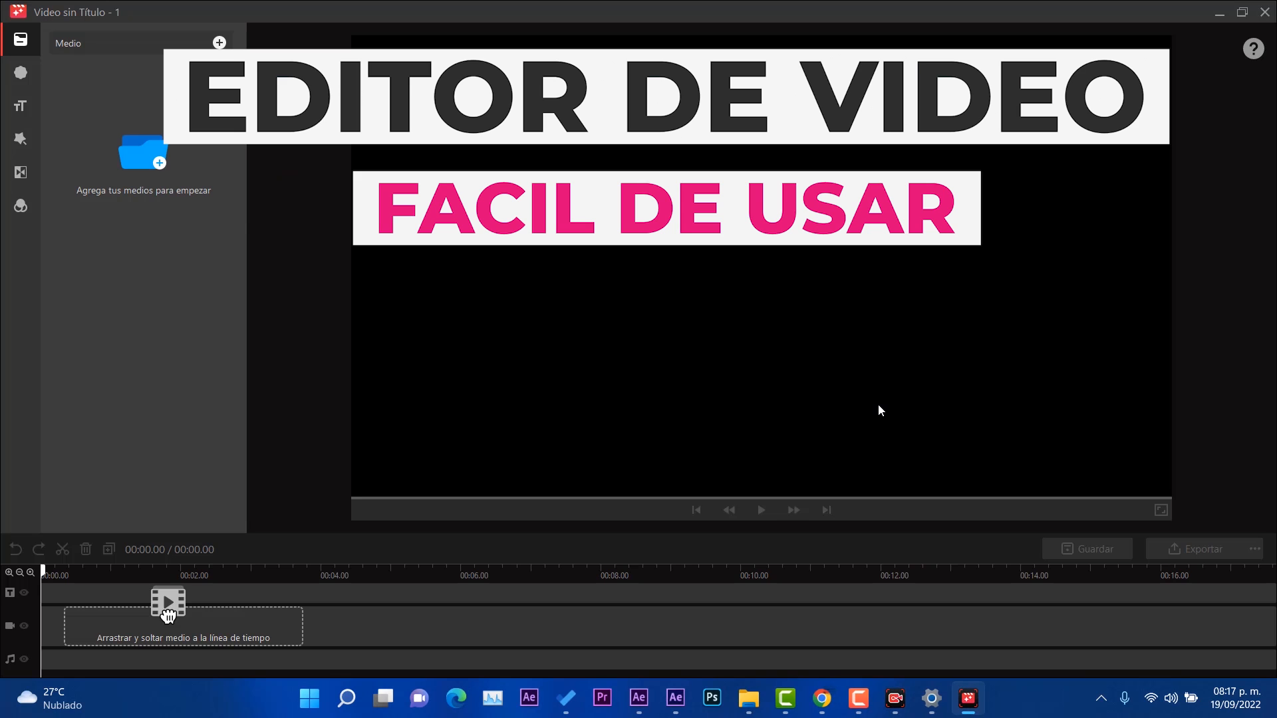
click(143, 151)
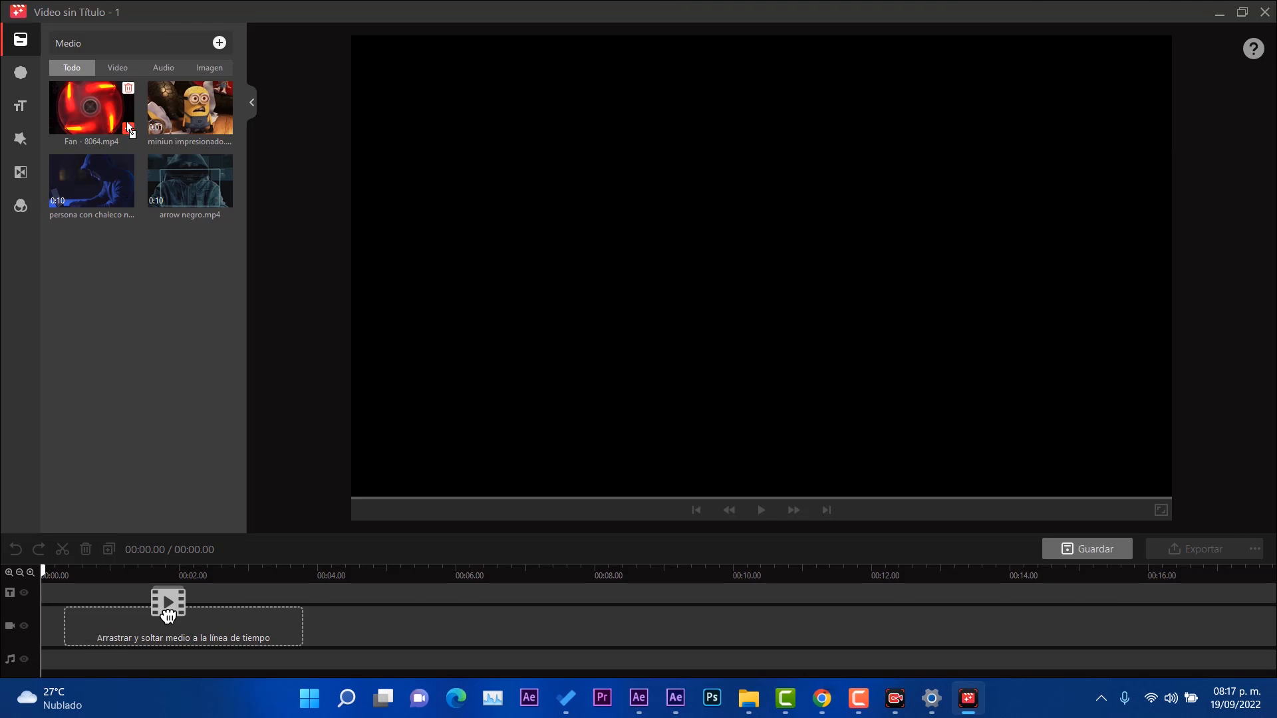
Add Fan - 8064.mp4 to the timeline and preview it by scrubbing and playing
click(129, 128)
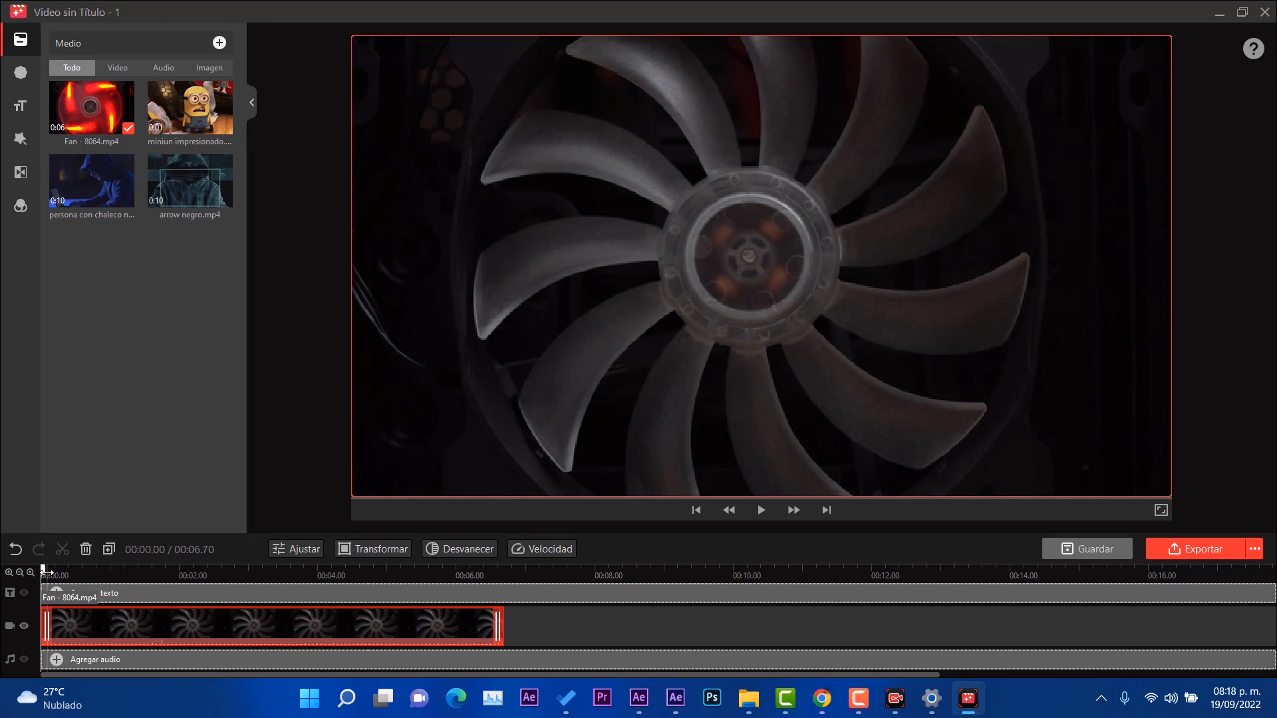
click(55, 582)
scroll(54, 582, up, 3)
scroll(55, 582, down, 3)
drag(55, 582, 312, 572)
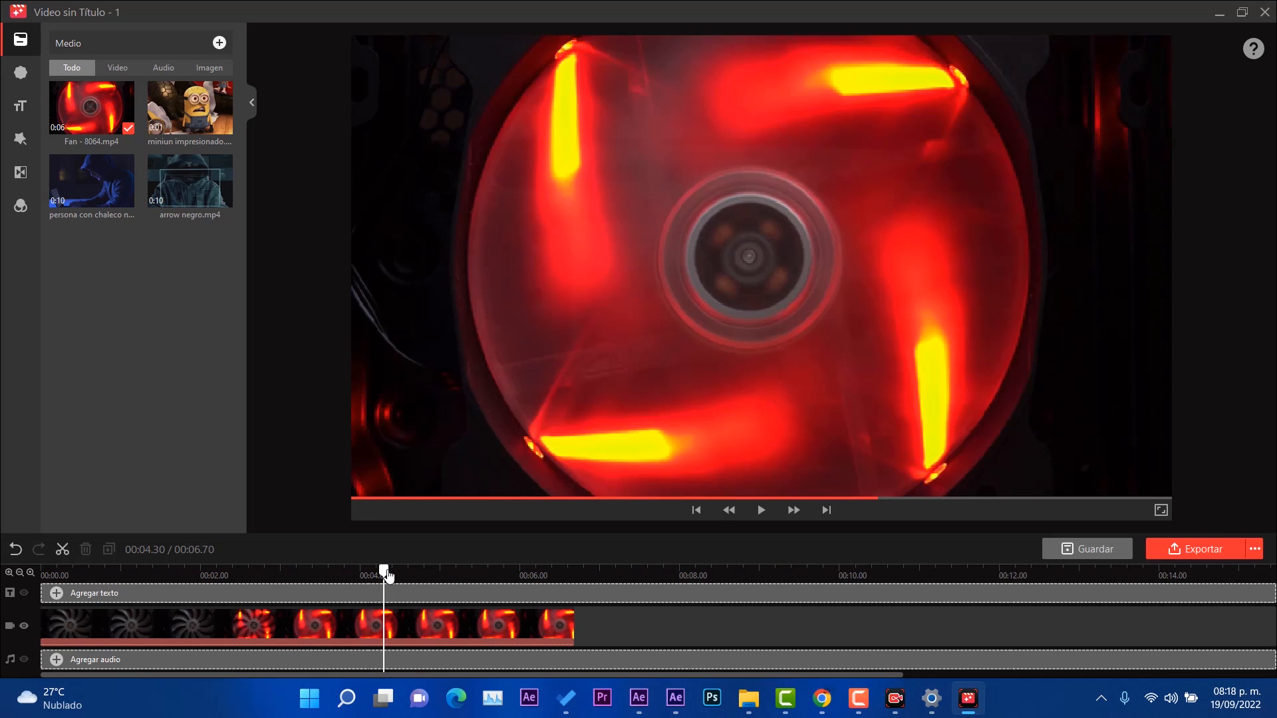
click(765, 511)
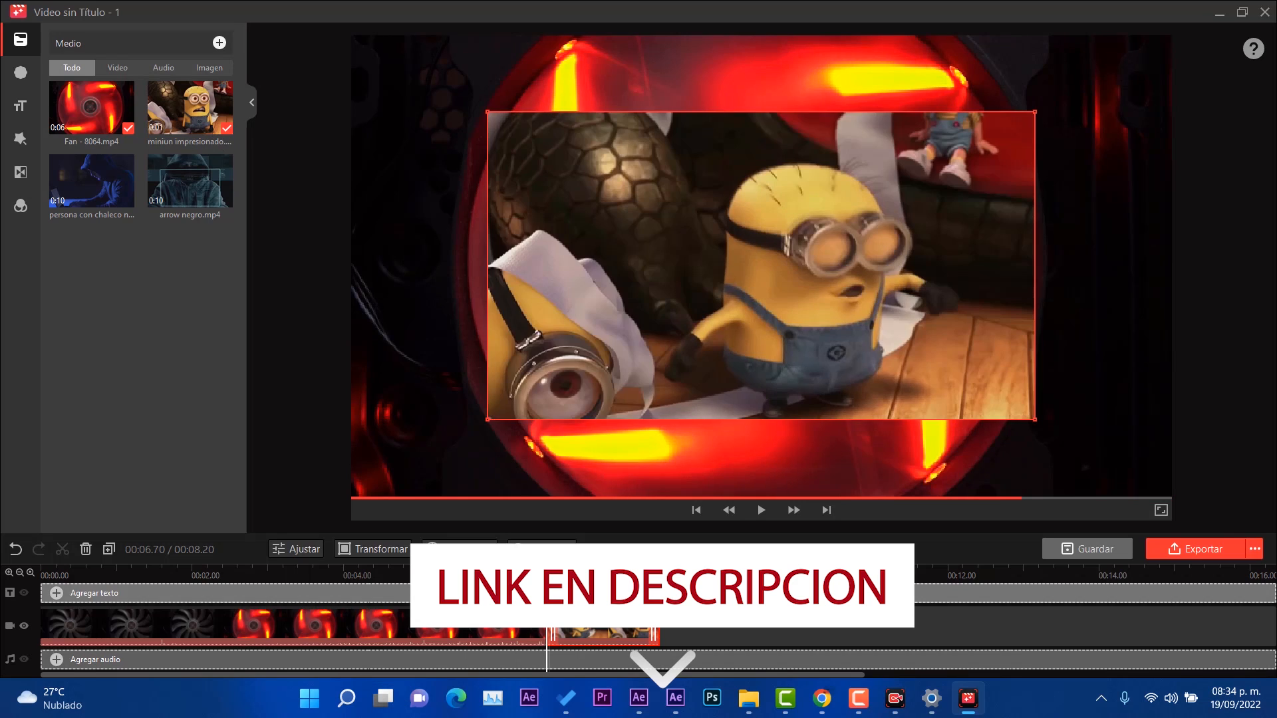
Fit the minion clip to the whole preview frame and scrub the timeline to near the clip's end
click(8, 573)
click(602, 633)
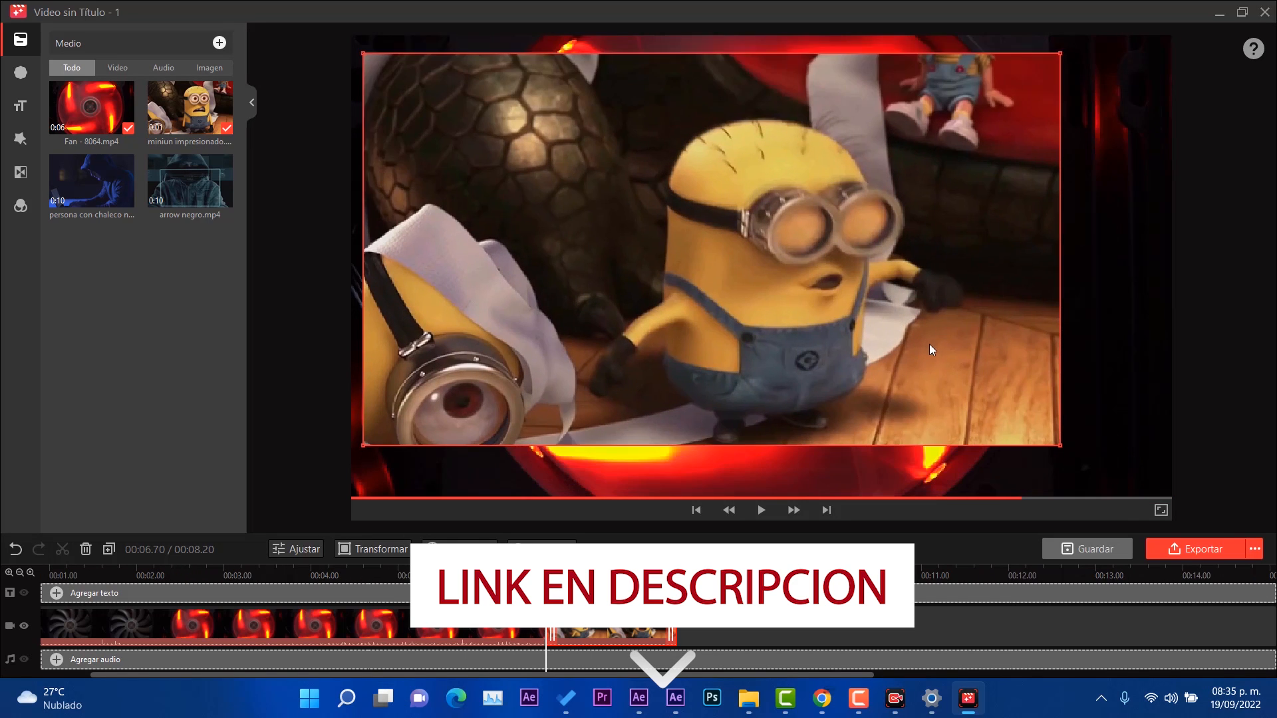
mouse_move(929, 345)
mouse_down()
mouse_move(940, 335)
mouse_move(927, 323)
mouse_up()
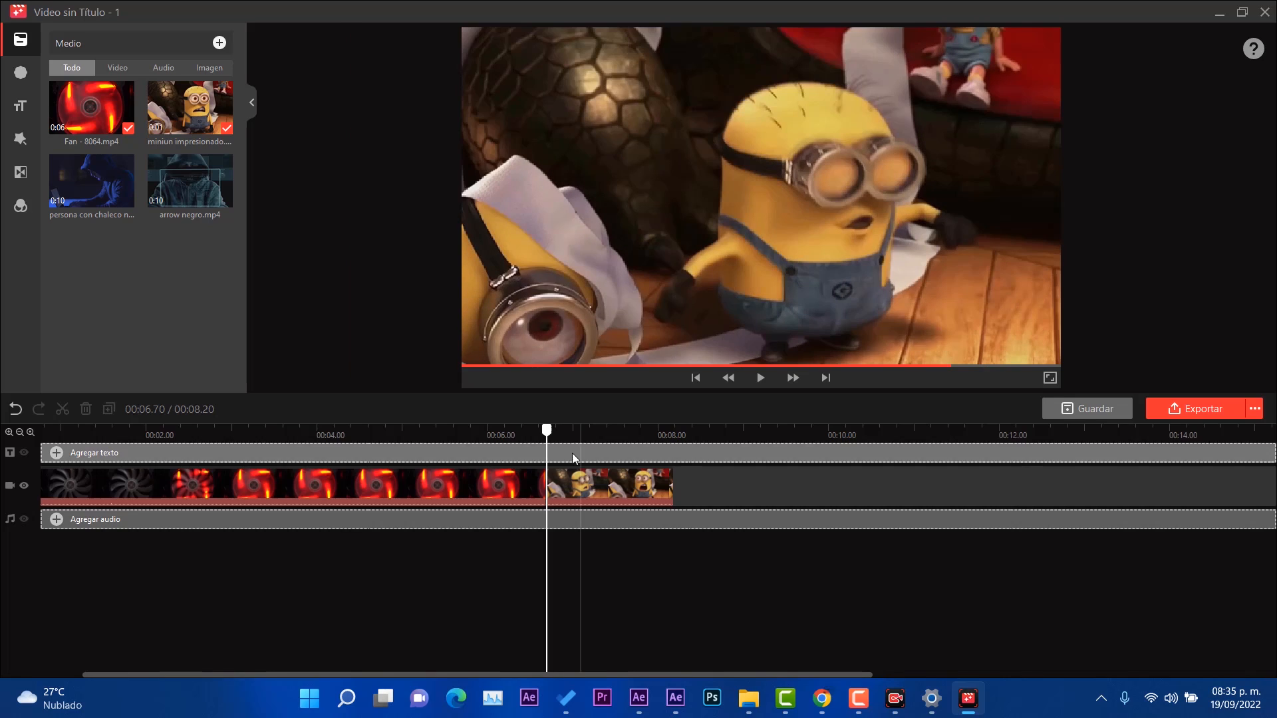
drag(557, 439, 659, 446)
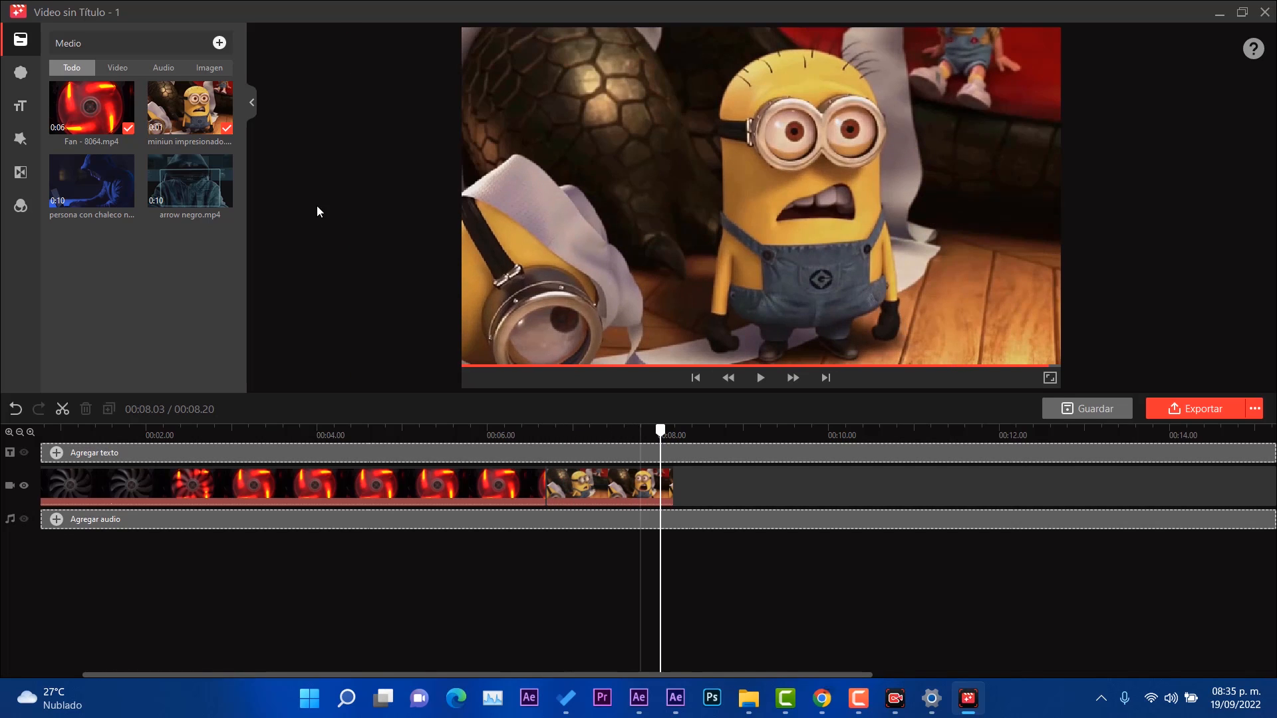
Add the clip persona con chaleco negro lapto.mp4 to the timeline after the minion clip and enlarge it to fill the frame
click(128, 201)
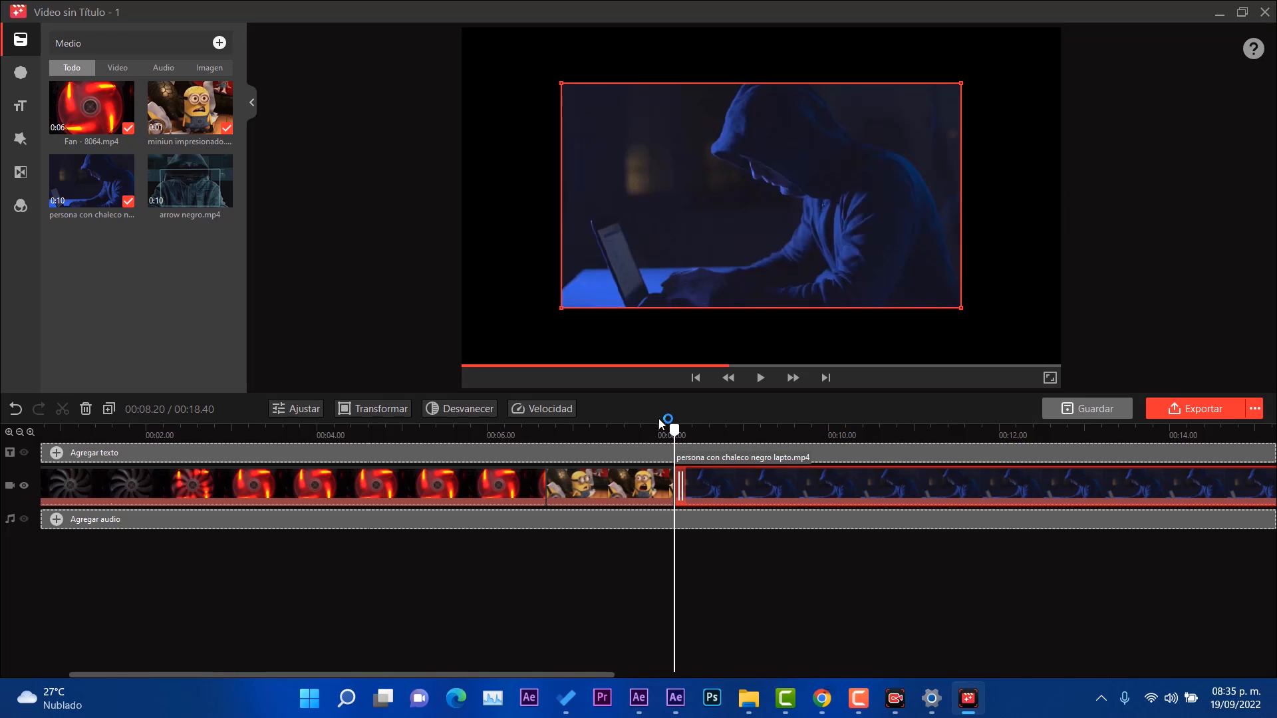
drag(675, 432, 706, 483)
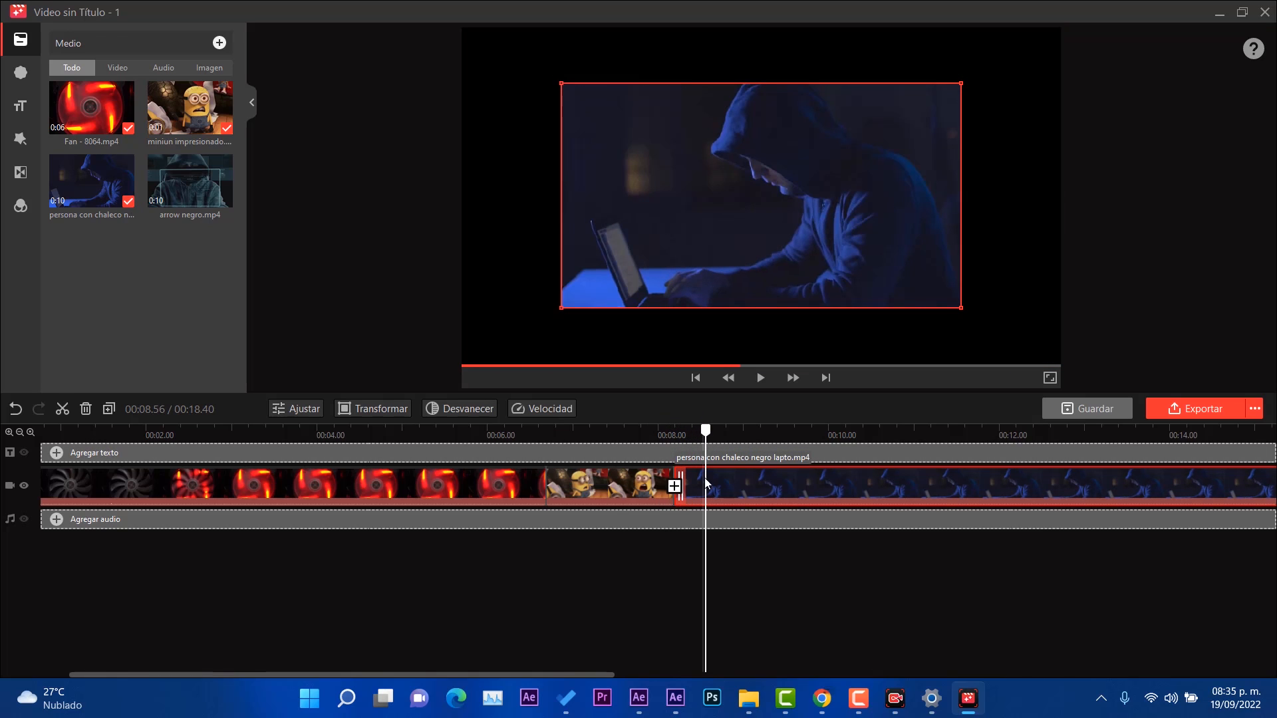
drag(561, 89, 461, 30)
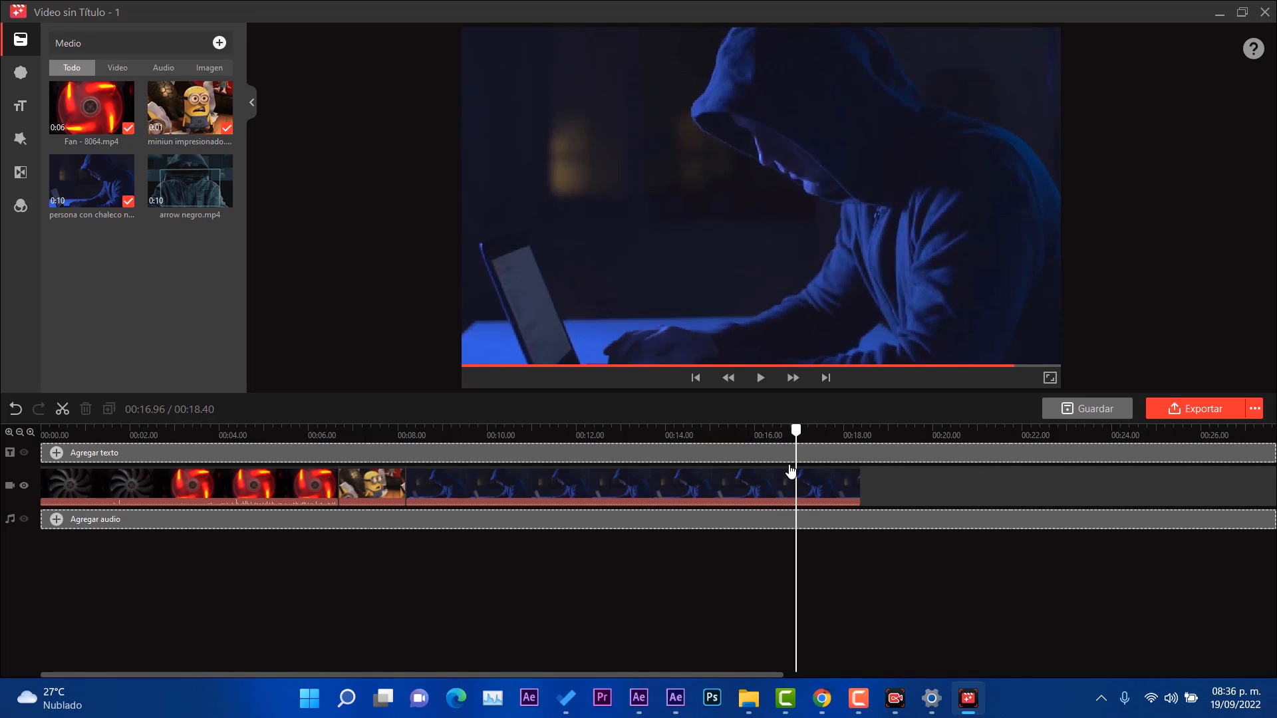
Add the Flecha 1 sticker over the fan clip, starting at the beginning of the timeline, and place it in the frame's lower-right corner
click(53, 489)
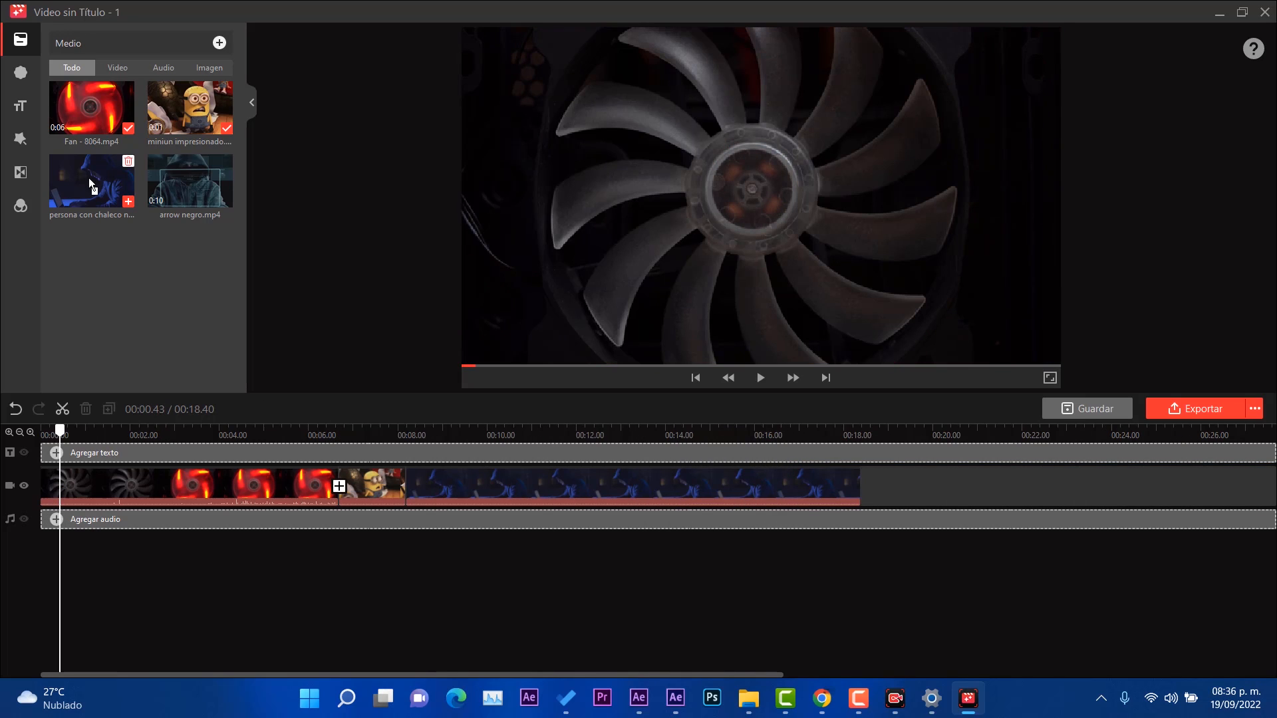
click(47, 72)
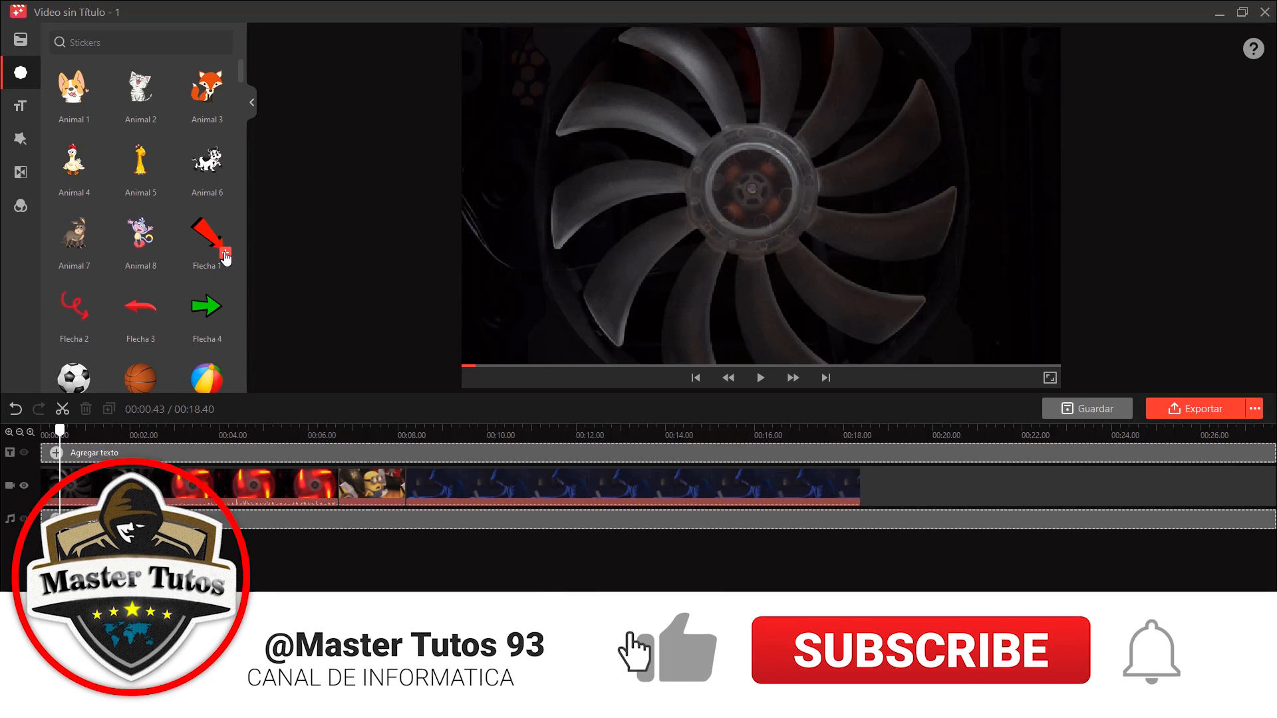
click(225, 255)
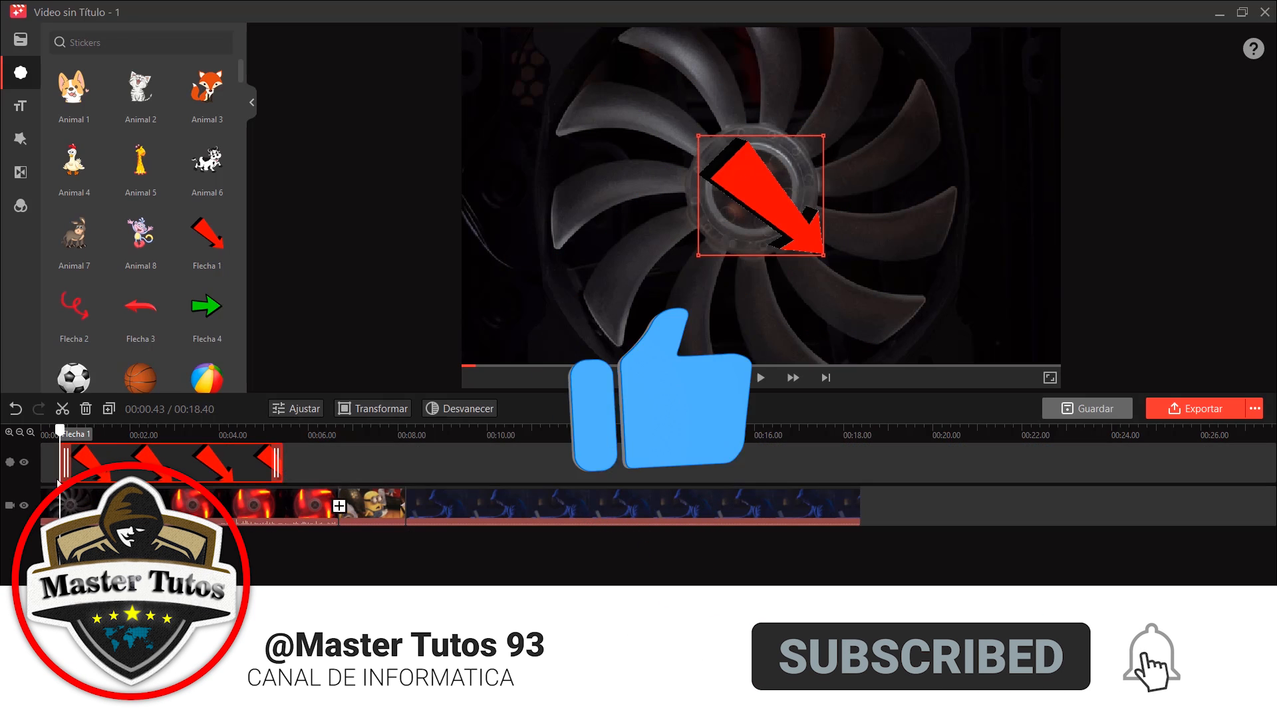
drag(120, 473, 97, 473)
drag(798, 193, 1024, 285)
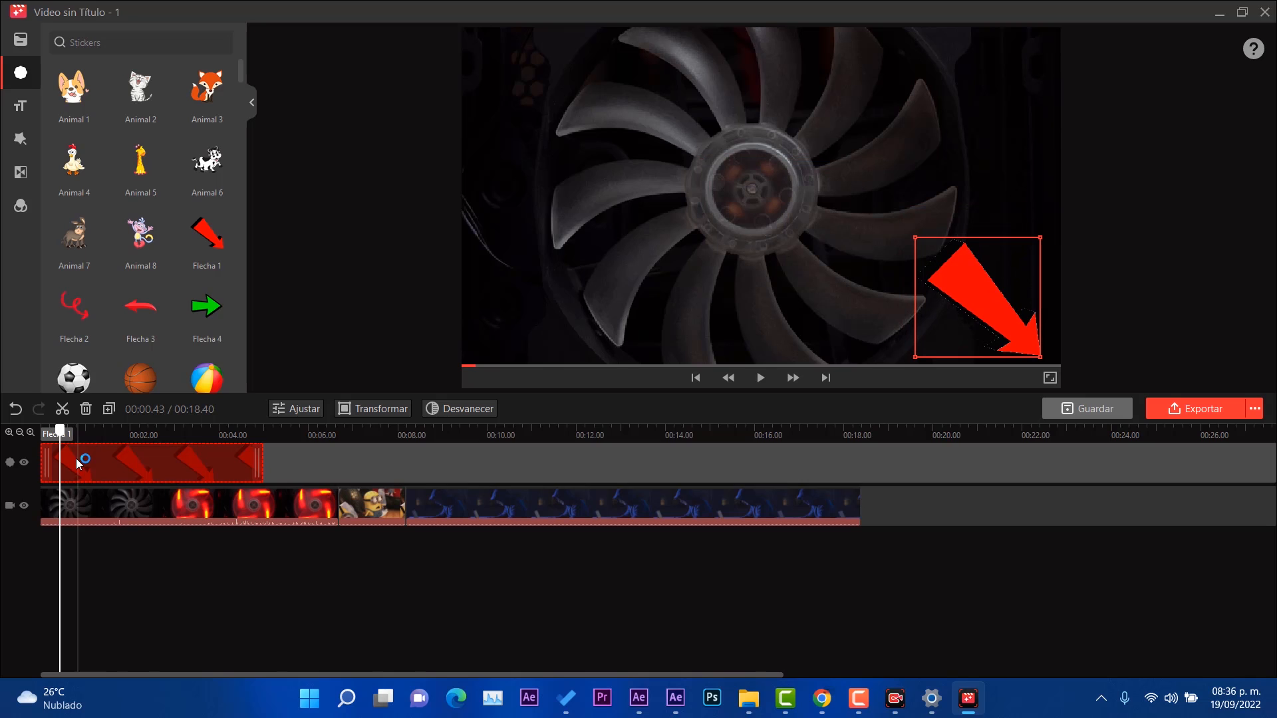
Preview the arrow sticker over the fan clip and trim it to run from about 1 s to 4 s
key(space)
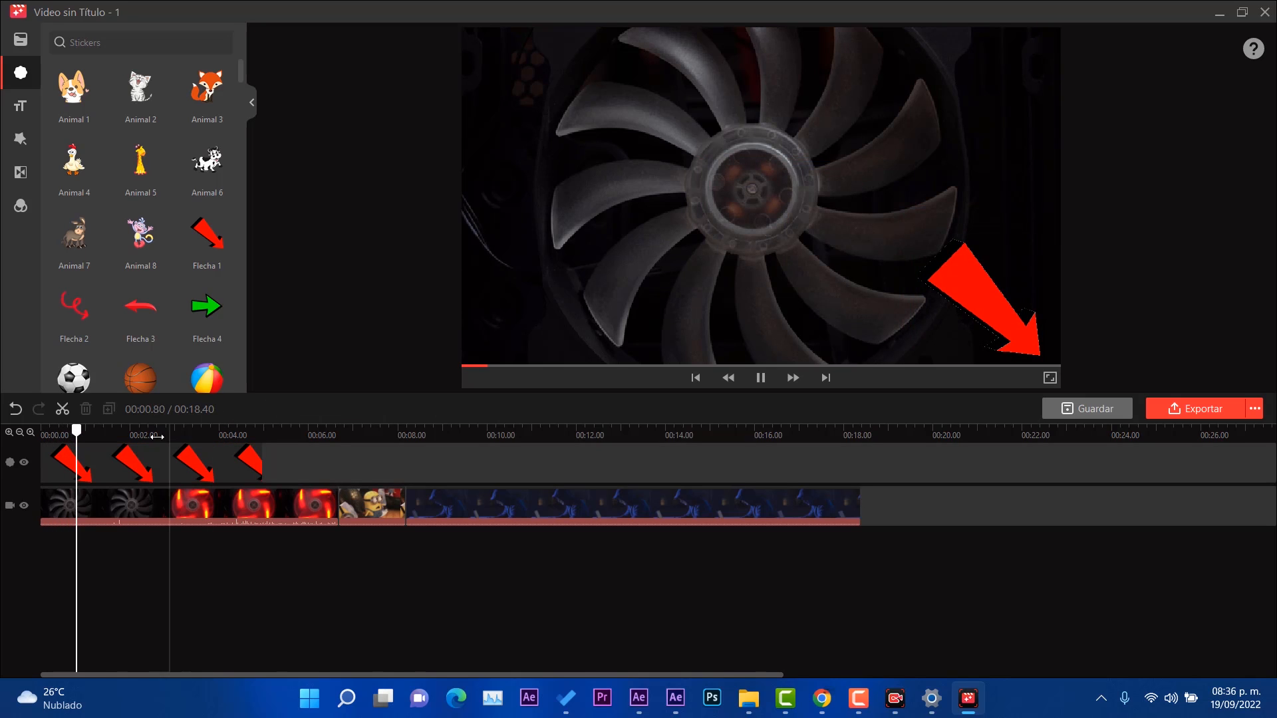
key(space)
drag(168, 432, 225, 468)
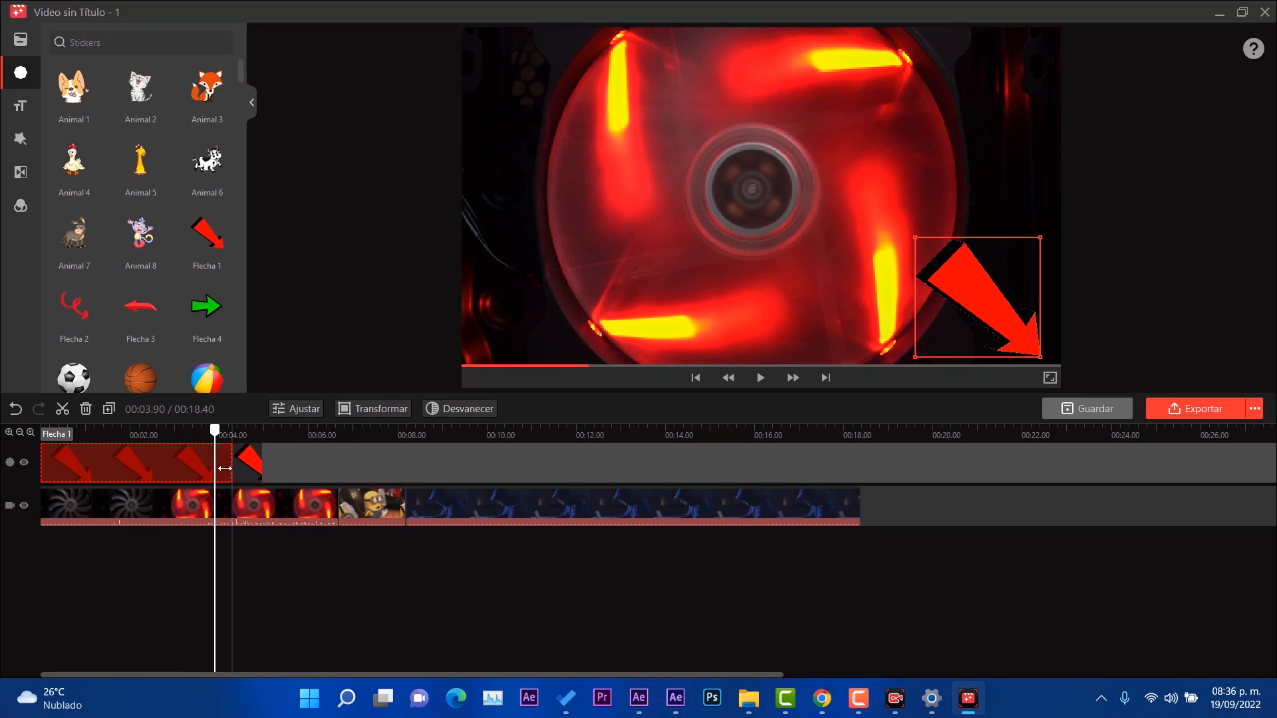
drag(42, 469, 83, 468)
Add the MEME 2 text over the fan clip and shift it to start at about 0.5 s
scroll(149, 242, down, 2)
scroll(149, 242, down, 12)
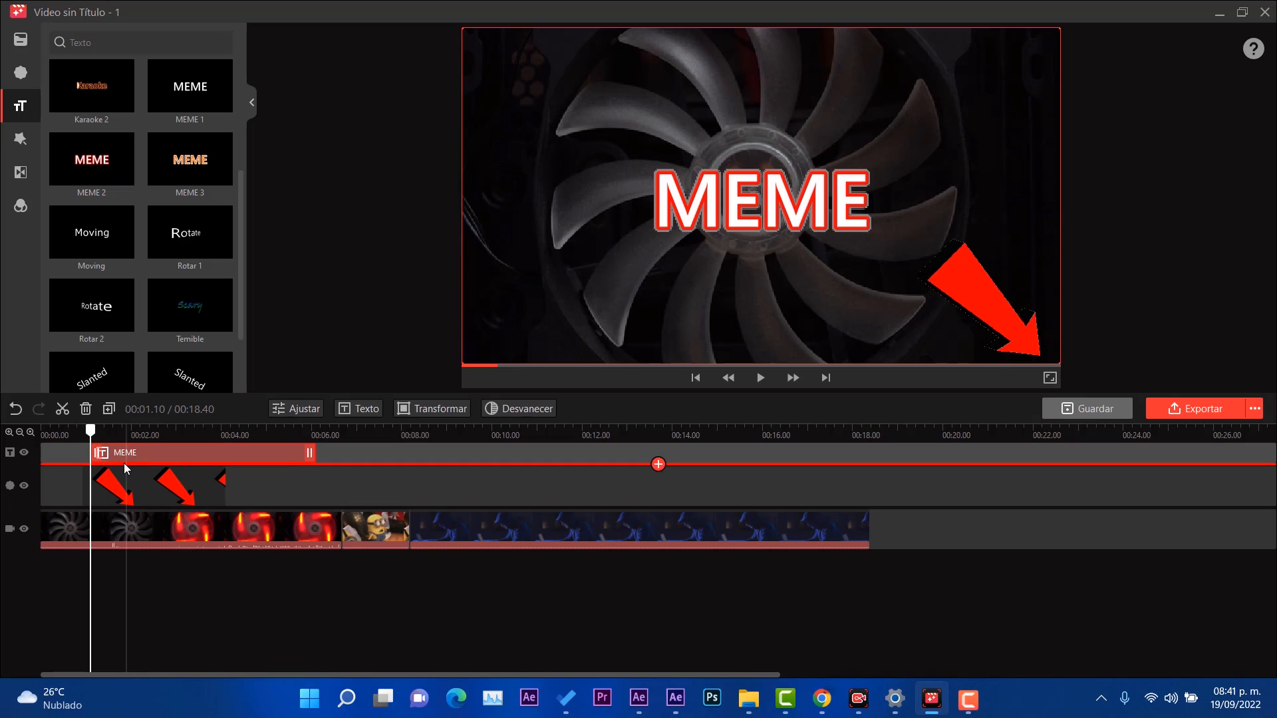
drag(124, 463, 116, 449)
Replace the wording of the MEME title with Ventilador and check its style options
click(363, 410)
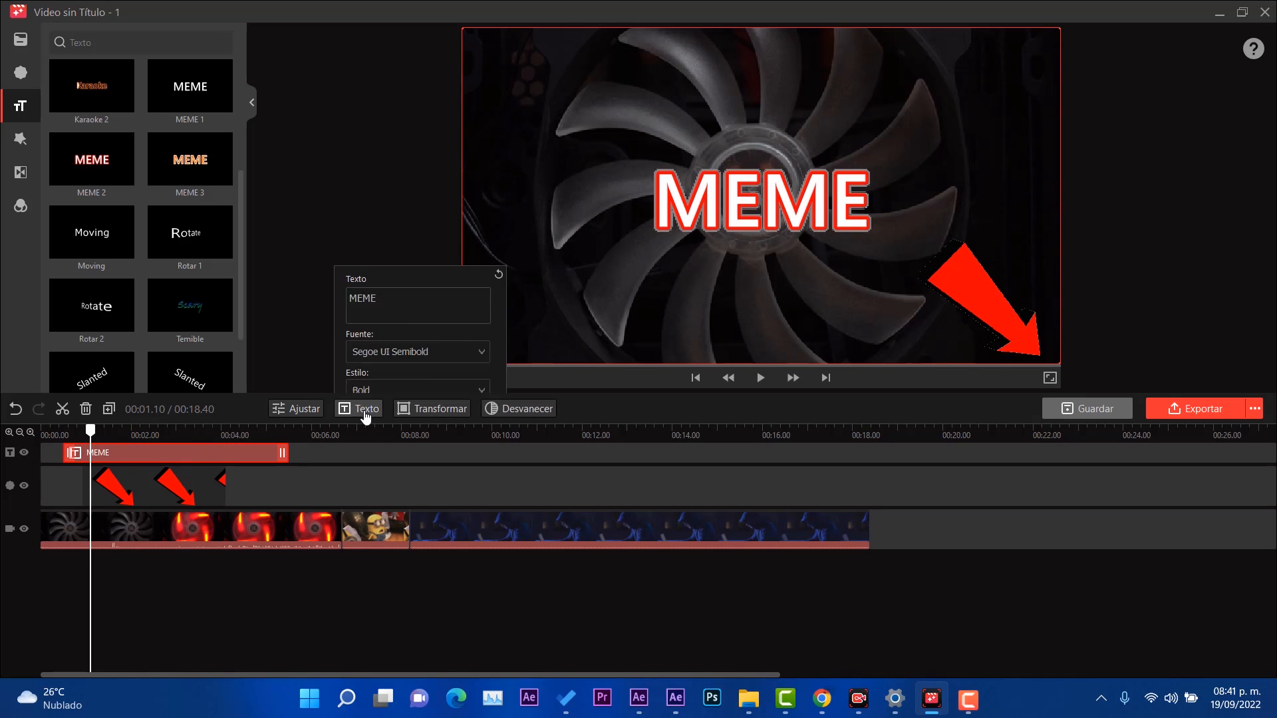
key(BackSpace)
key(BackSpace)
key(BackSpace)
key(BackSpace)
key(BackSpace)
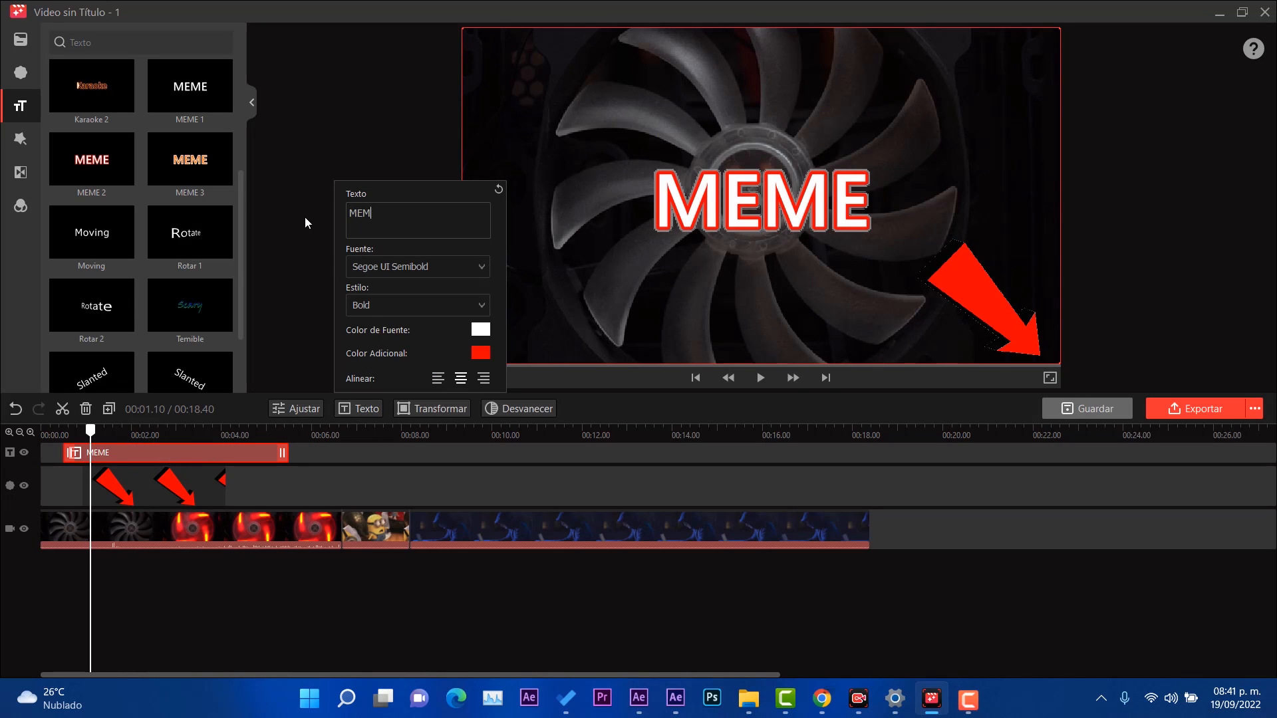
text(Ven)
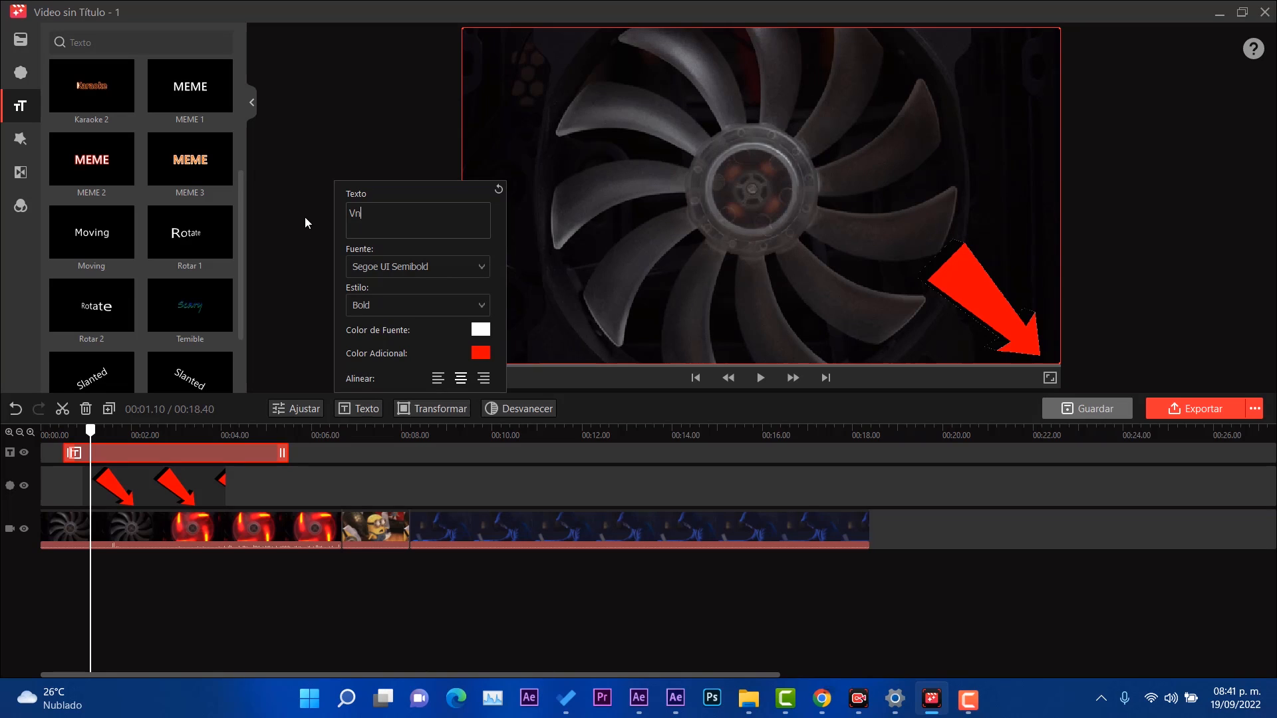
text(tilador)
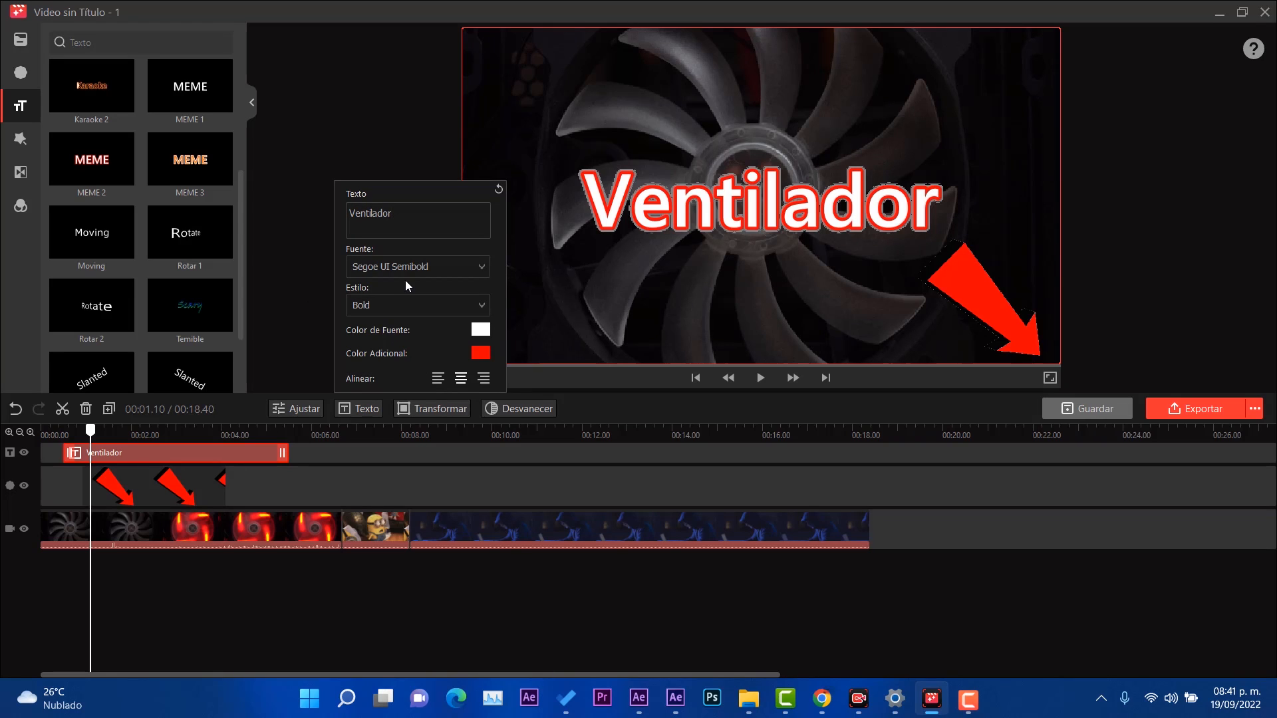
click(413, 304)
click(373, 368)
click(162, 460)
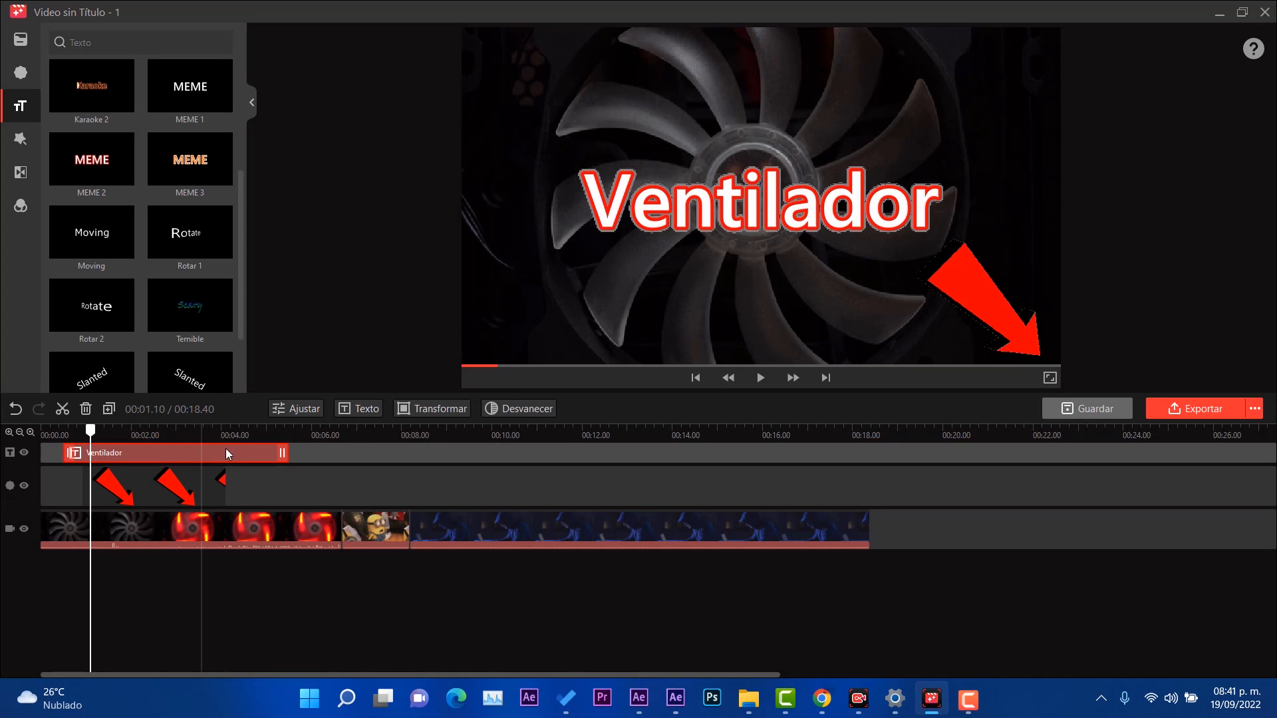
Give the Ventilador title a 0.6 s fade-in and a 1.6 s fade-out, and move it to the top of the frame
click(520, 410)
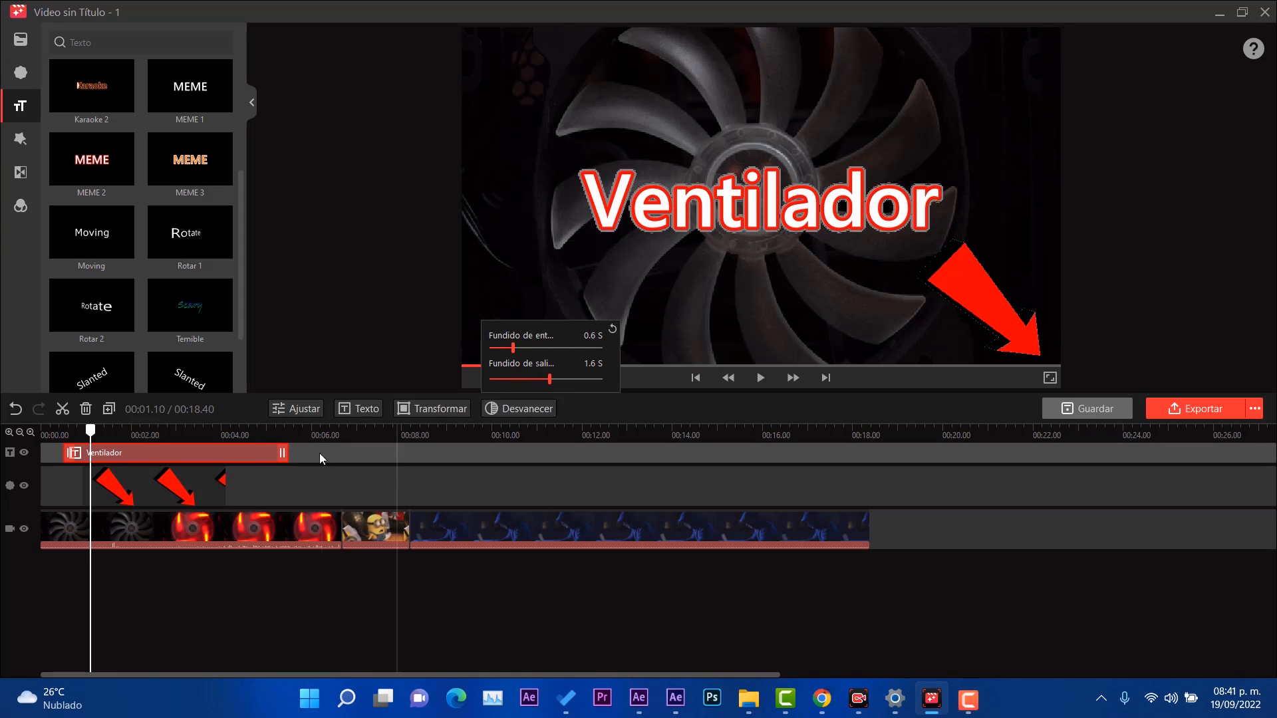
click(109, 457)
drag(820, 198, 814, 67)
click(284, 485)
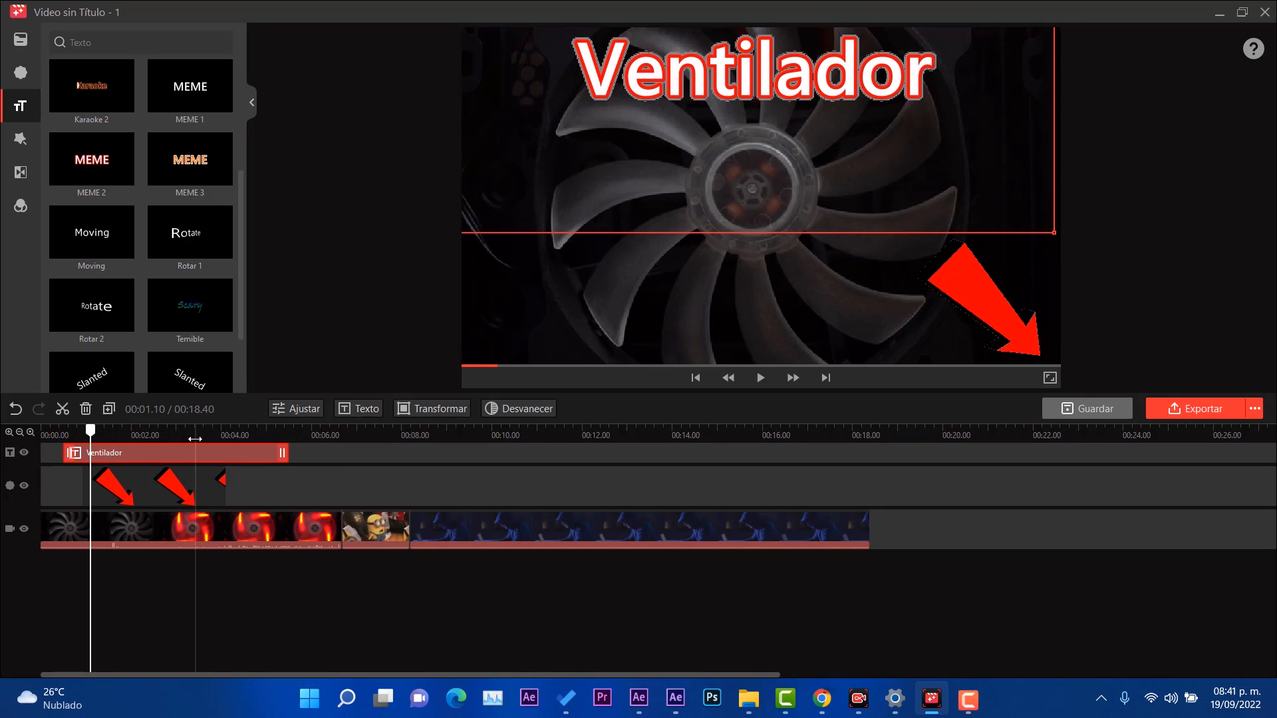
Add a Rotar 1 text reading WOW over the minion clip from 00:07.03 and place it beside the standing minion
drag(97, 428, 362, 441)
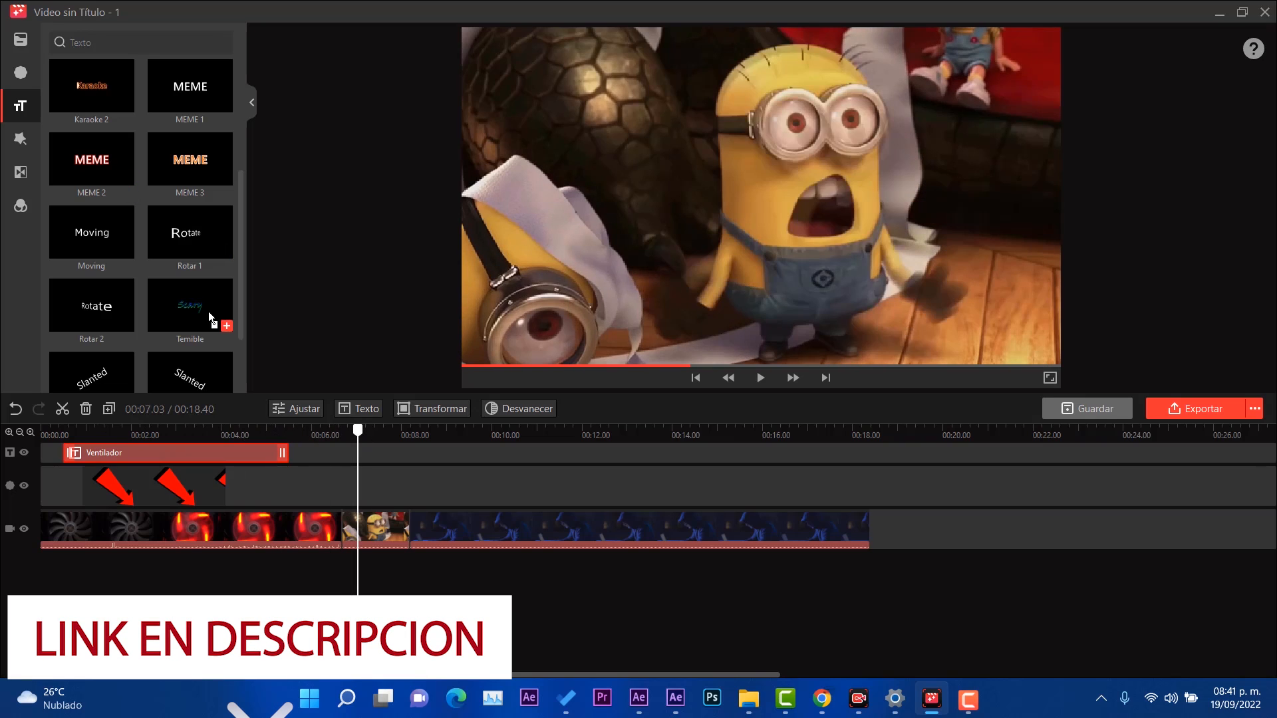
click(226, 255)
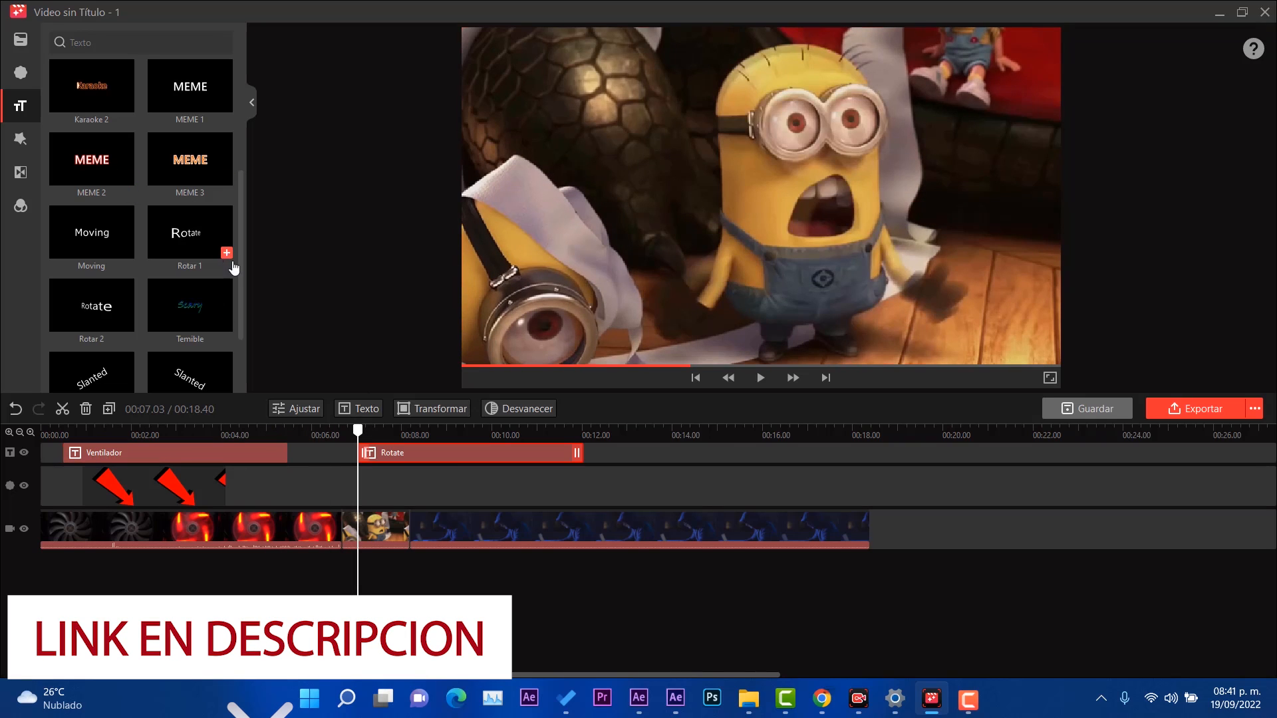
drag(897, 138, 940, 169)
Set the WOW text's fade-in to 1.1 s and fade-out to 1.2 s, and scrub over it to preview
click(518, 408)
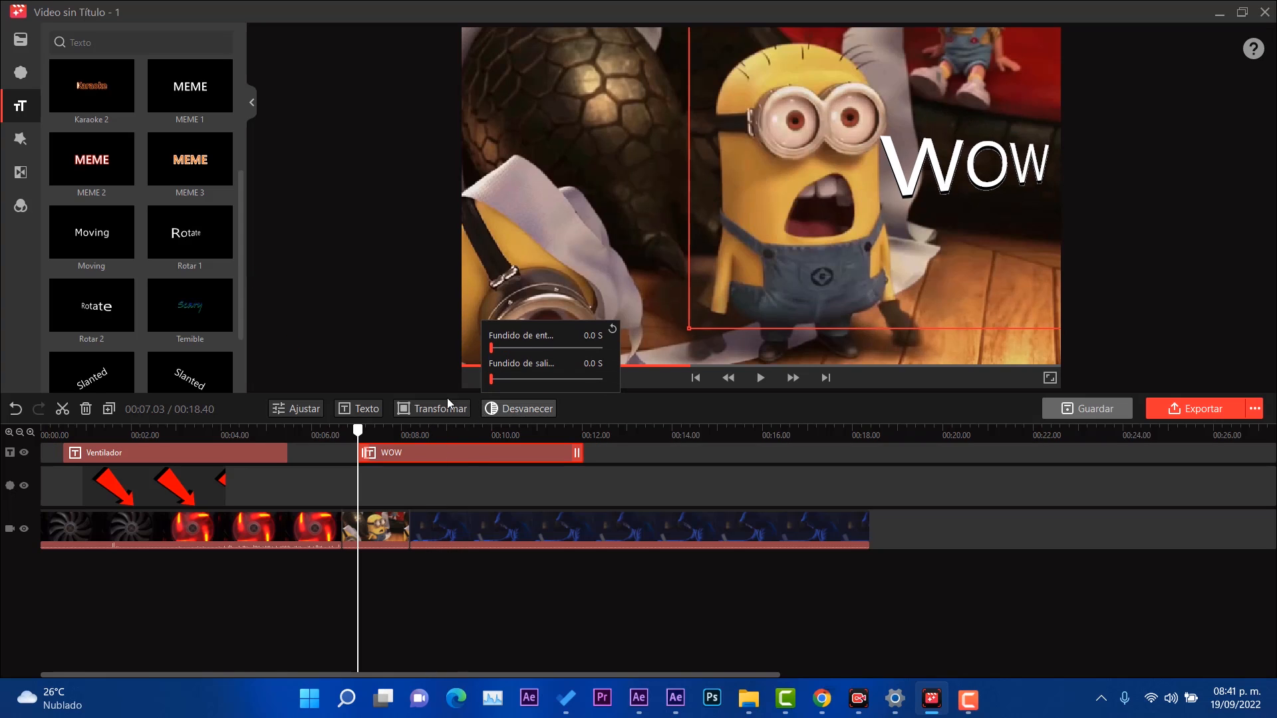
drag(526, 357, 531, 349)
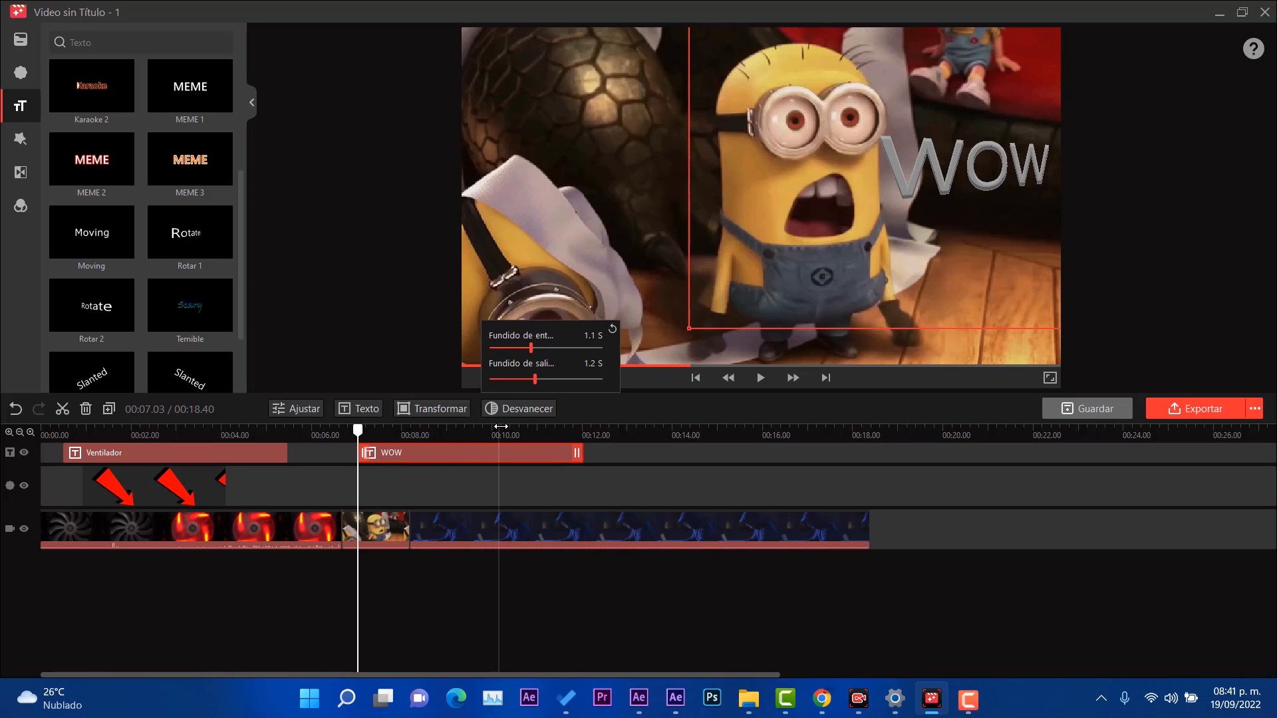
mouse_move(363, 430)
mouse_down()
mouse_move(390, 429)
mouse_move(350, 431)
mouse_up()
Add Fall - 23881.mp4 to the timeline after the hooded person clip and move the playhead into it
click(22, 140)
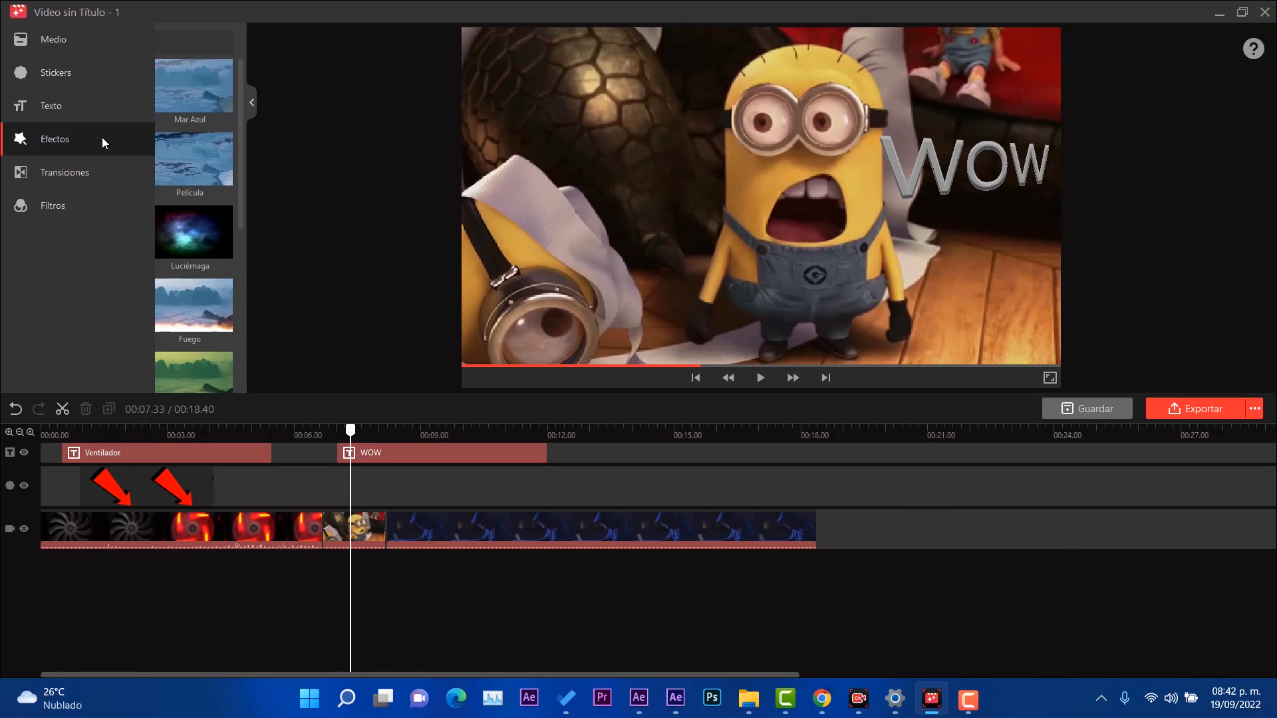
click(27, 39)
drag(129, 130, 719, 529)
click(736, 439)
click(744, 447)
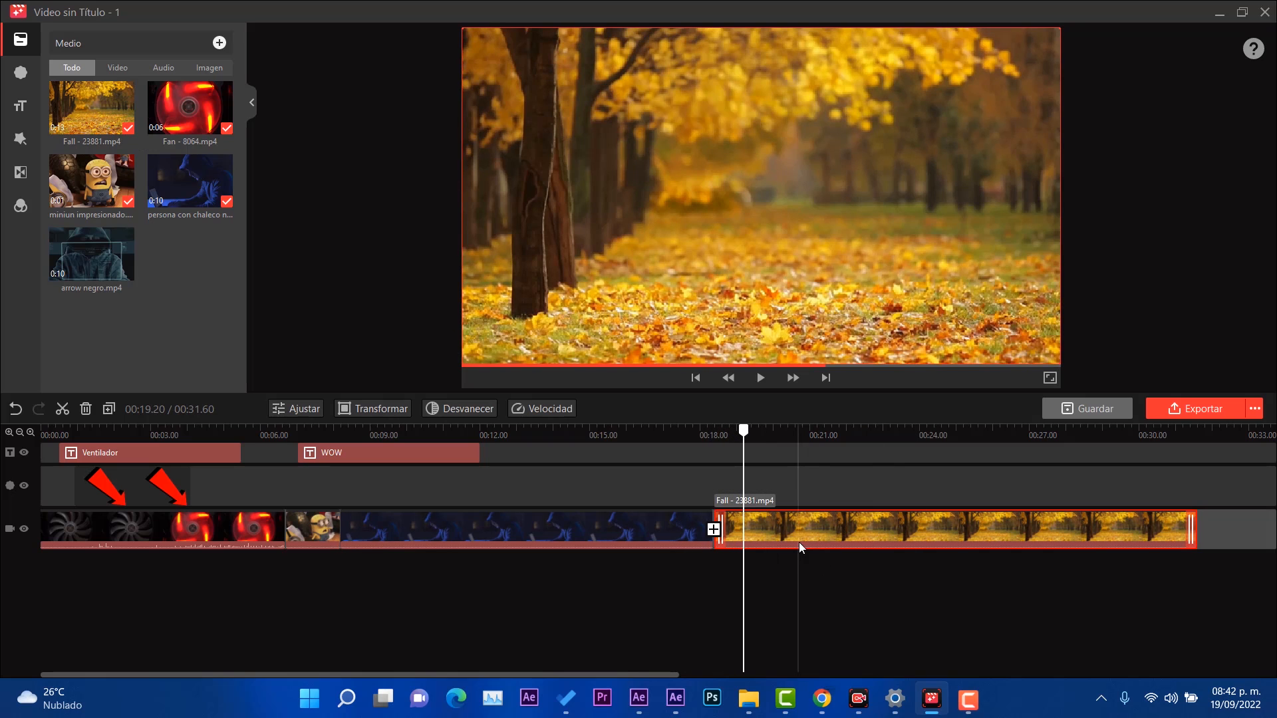
Apply the Cielo Estrellado 2 effect across the whole autumn clip and scrub the timeline to preview it
mouse_move(18, 114)
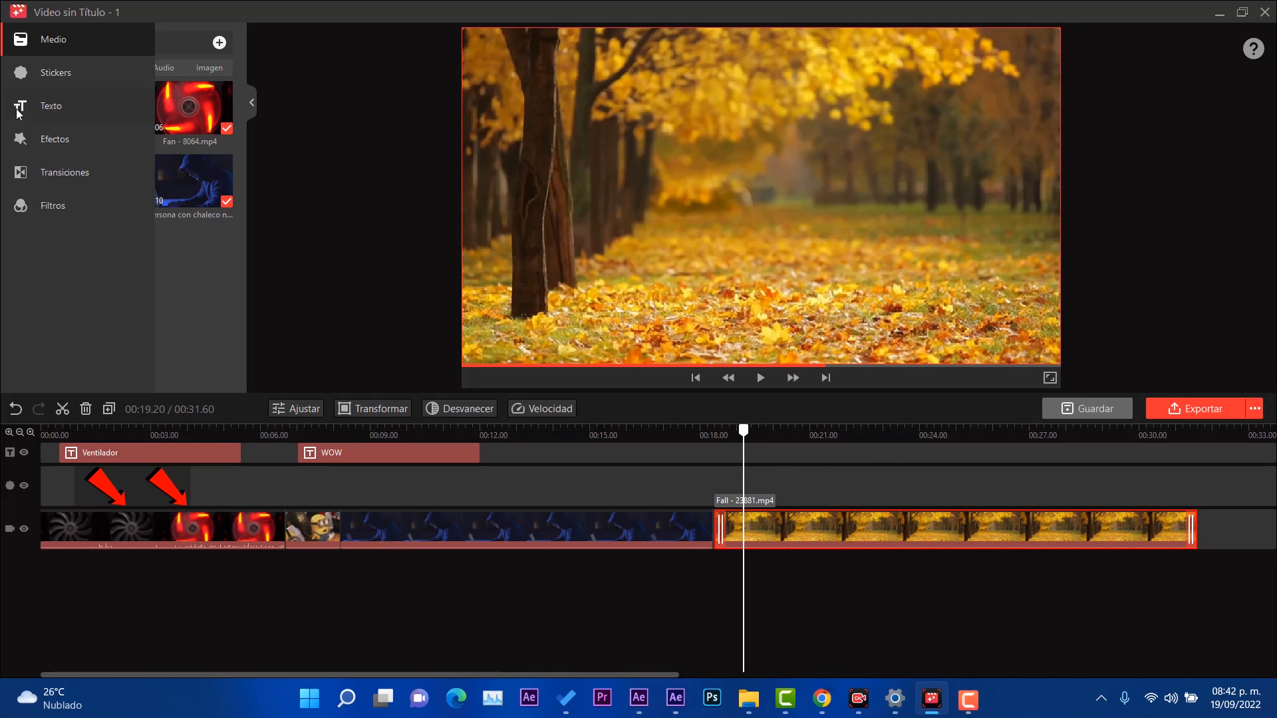
click(53, 109)
click(52, 134)
scroll(169, 125, down, 5)
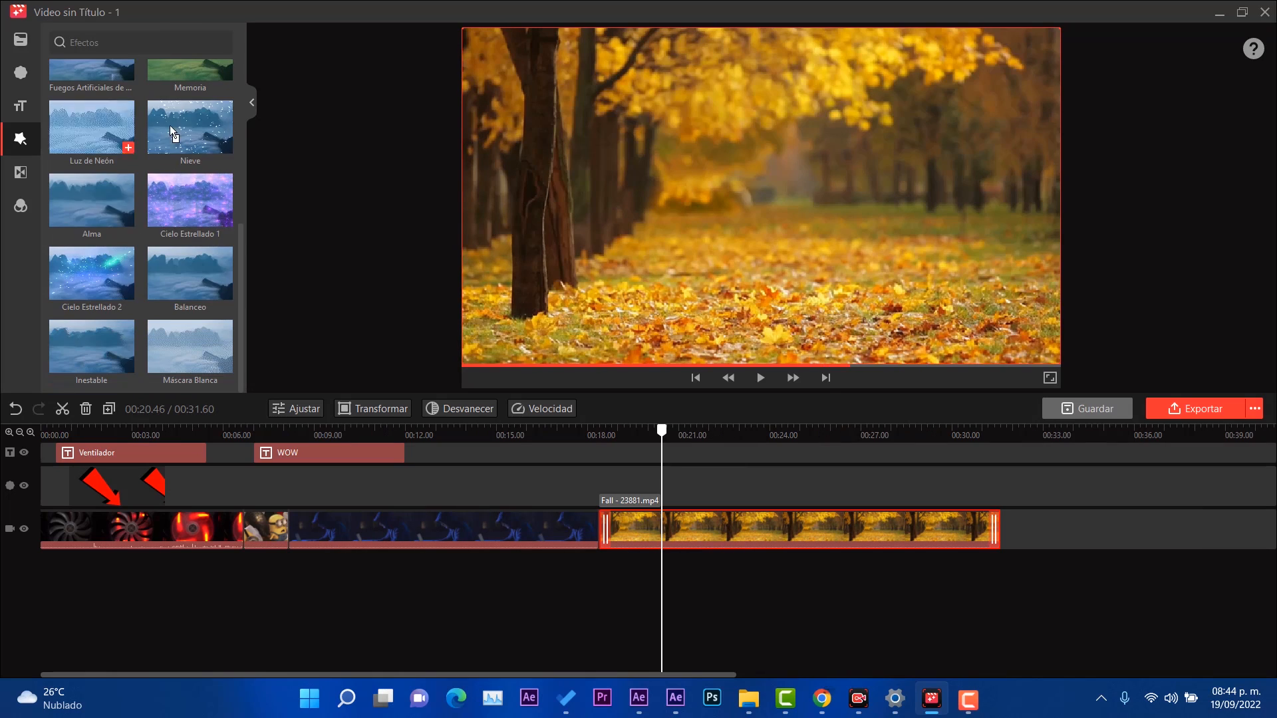
click(129, 294)
drag(696, 436, 580, 454)
drag(855, 454, 1098, 458)
drag(700, 431, 829, 434)
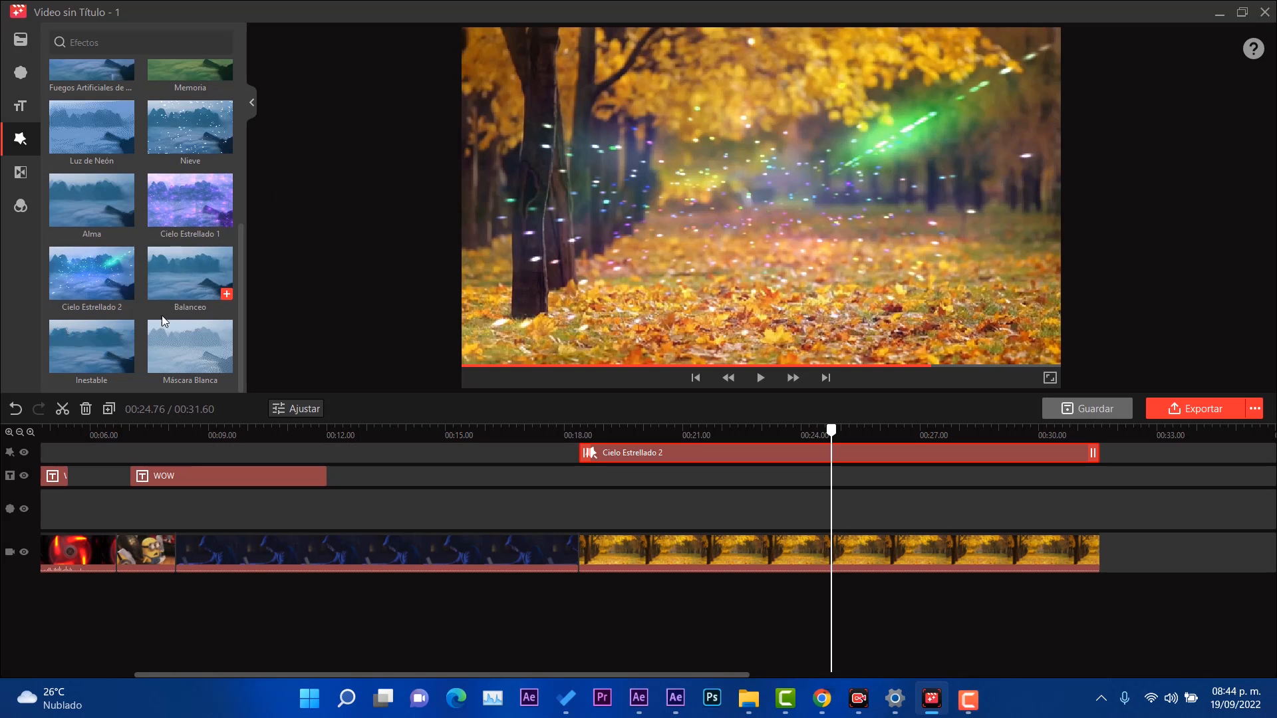
Add a blur transition between the fan and minion clips, and Rejilla Volteada between the minion and hooded person clips
scroll(170, 259, up, 5)
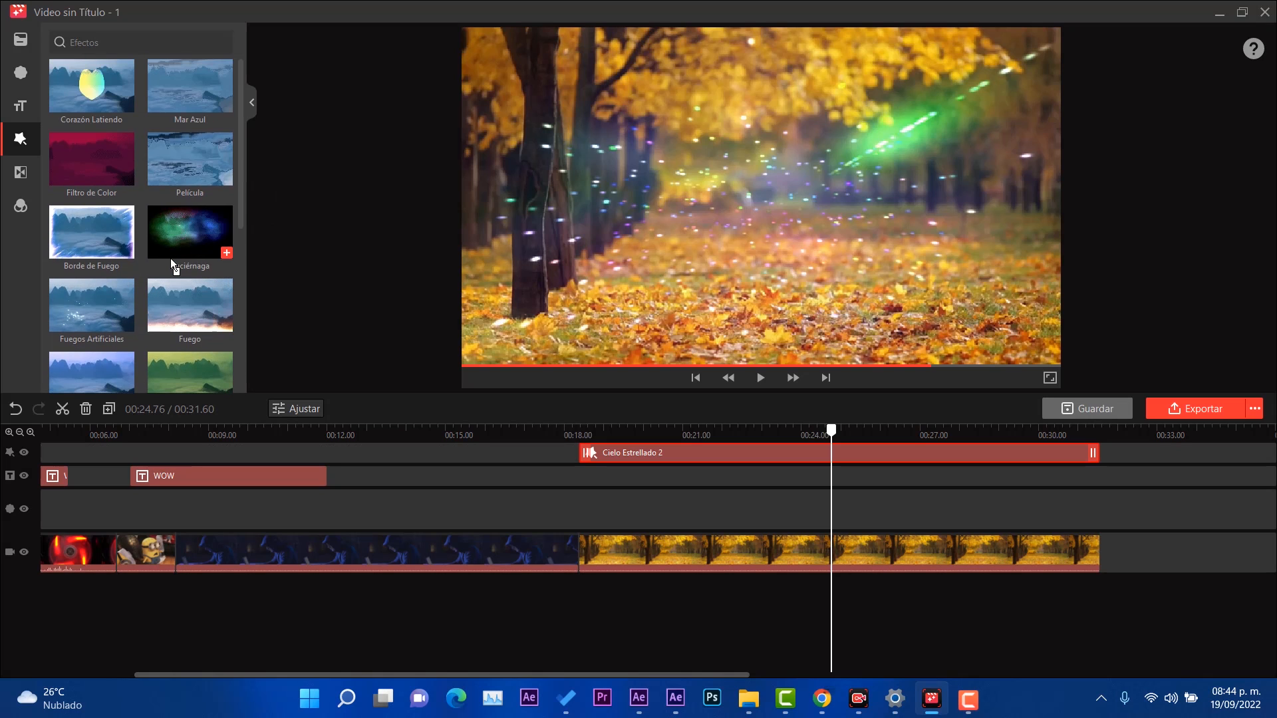
click(14, 177)
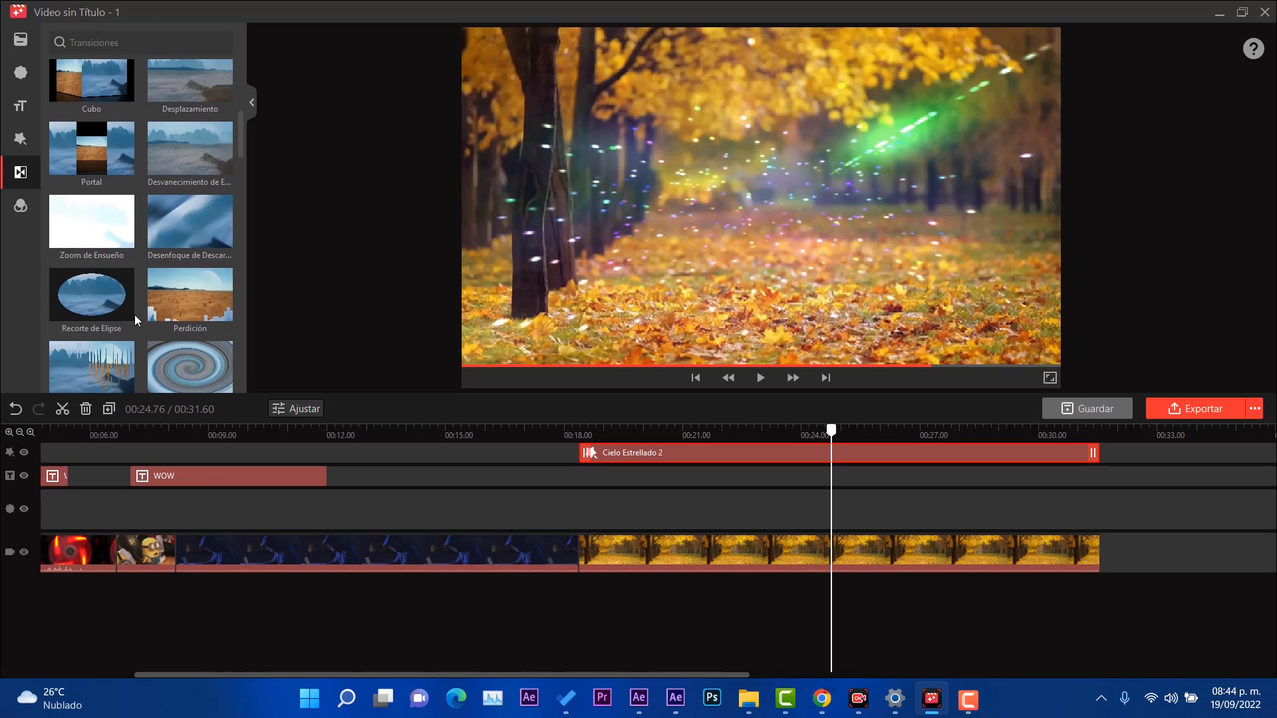
drag(190, 221, 117, 548)
scroll(186, 286, down, 3)
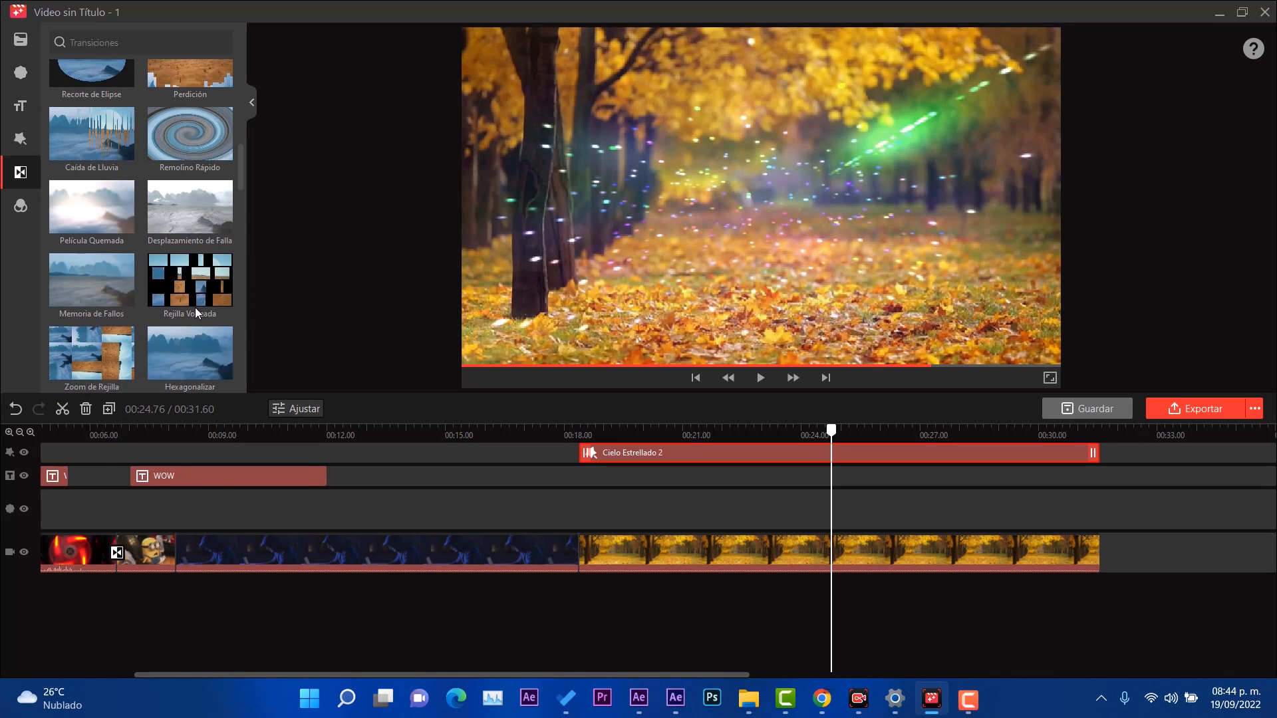
drag(191, 287, 175, 550)
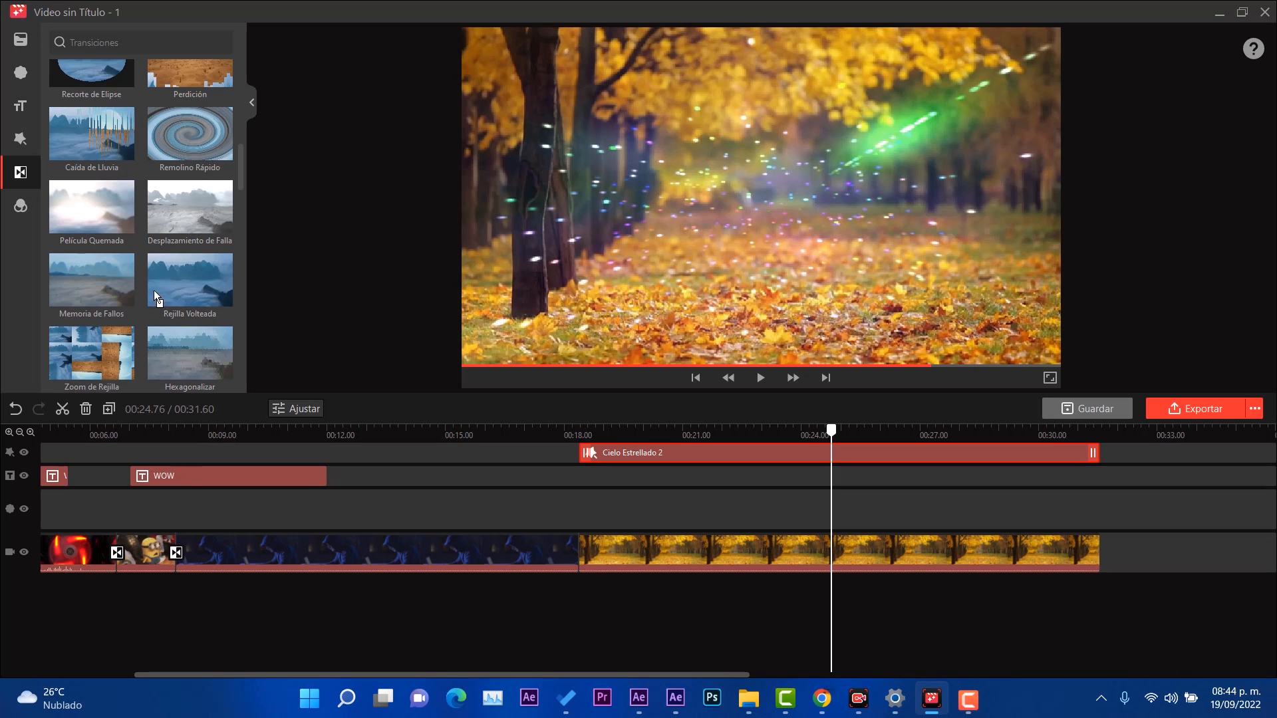
Add the Fundido 2 transition between the hooded person and autumn clips and move the playhead just before it
scroll(177, 227, down, 4)
scroll(180, 223, down, 1)
mouse_move(187, 101)
mouse_down()
mouse_move(426, 460)
mouse_move(639, 594)
mouse_move(580, 546)
mouse_up()
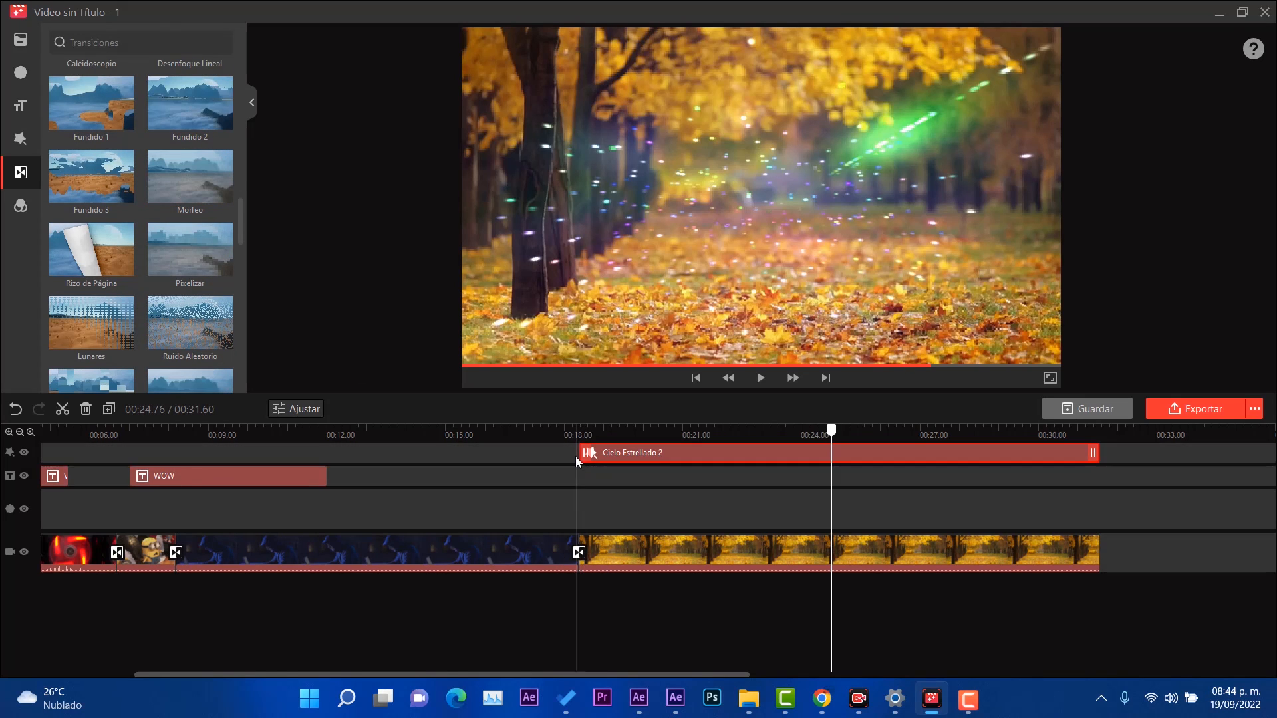
click(565, 441)
click(565, 442)
Apply the Negro & Blanco filter to the hooded person clip and stretch it over the clip's full length
click(20, 207)
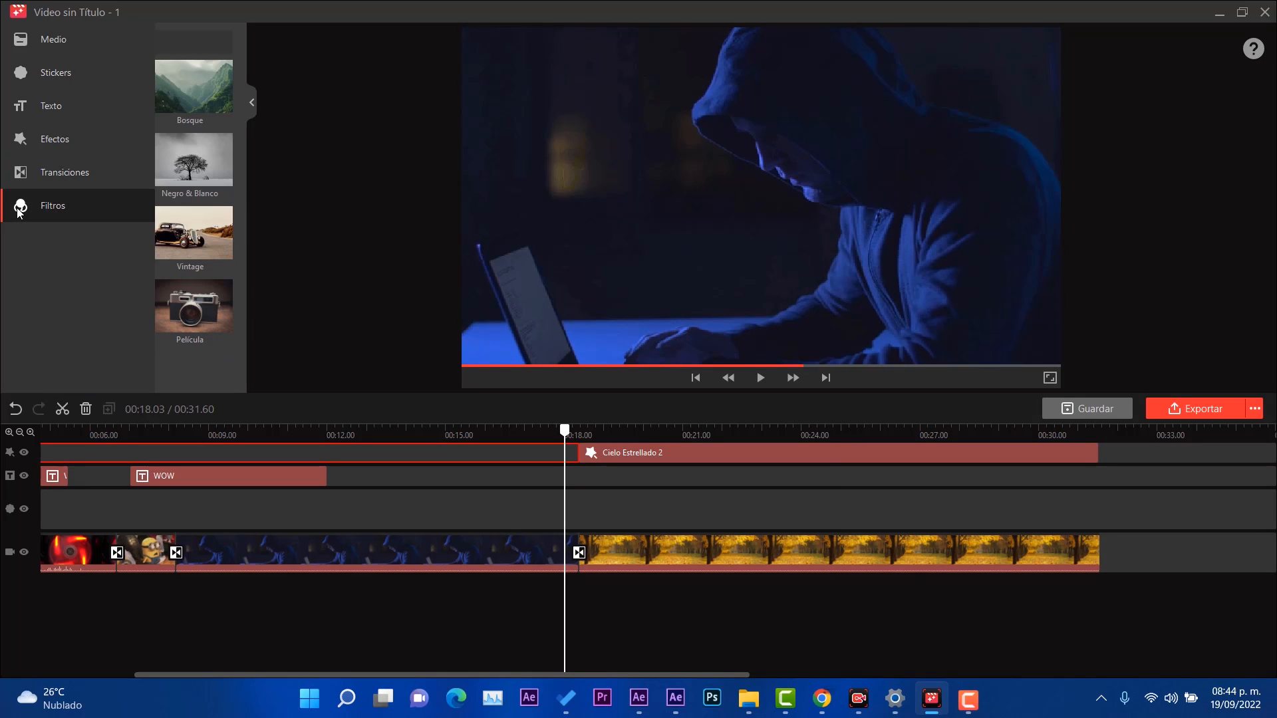
click(265, 506)
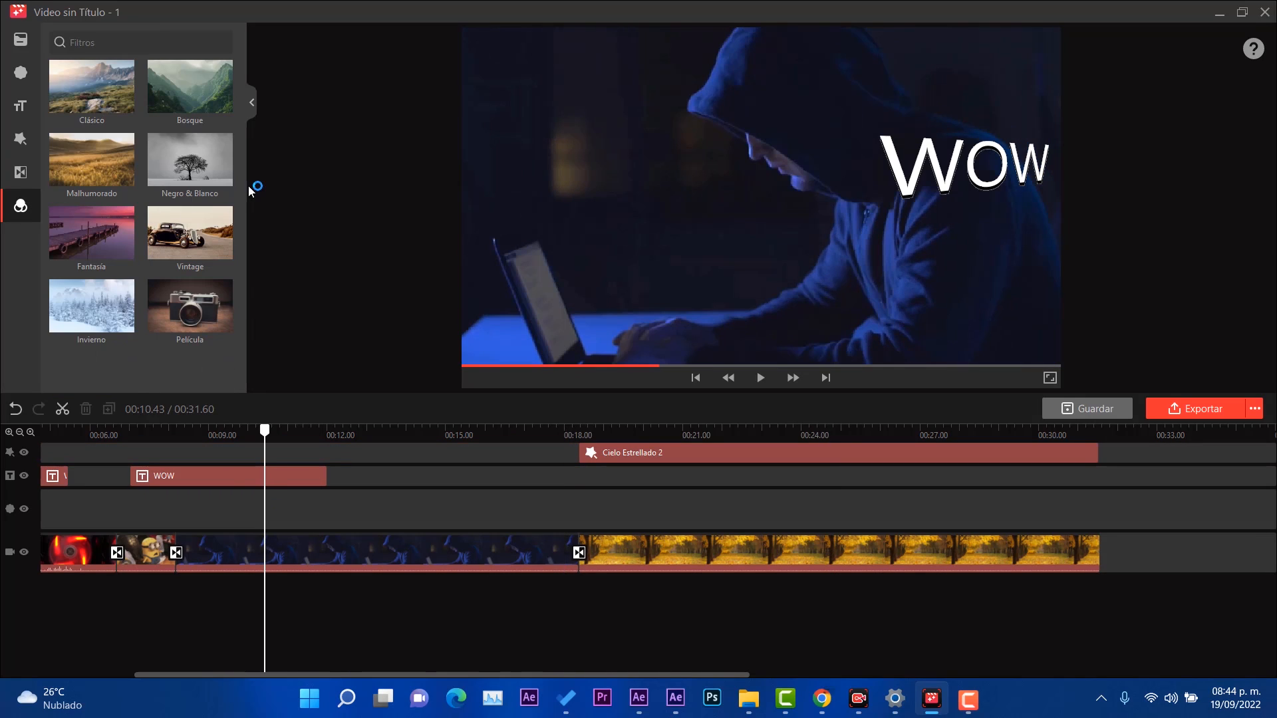
click(226, 180)
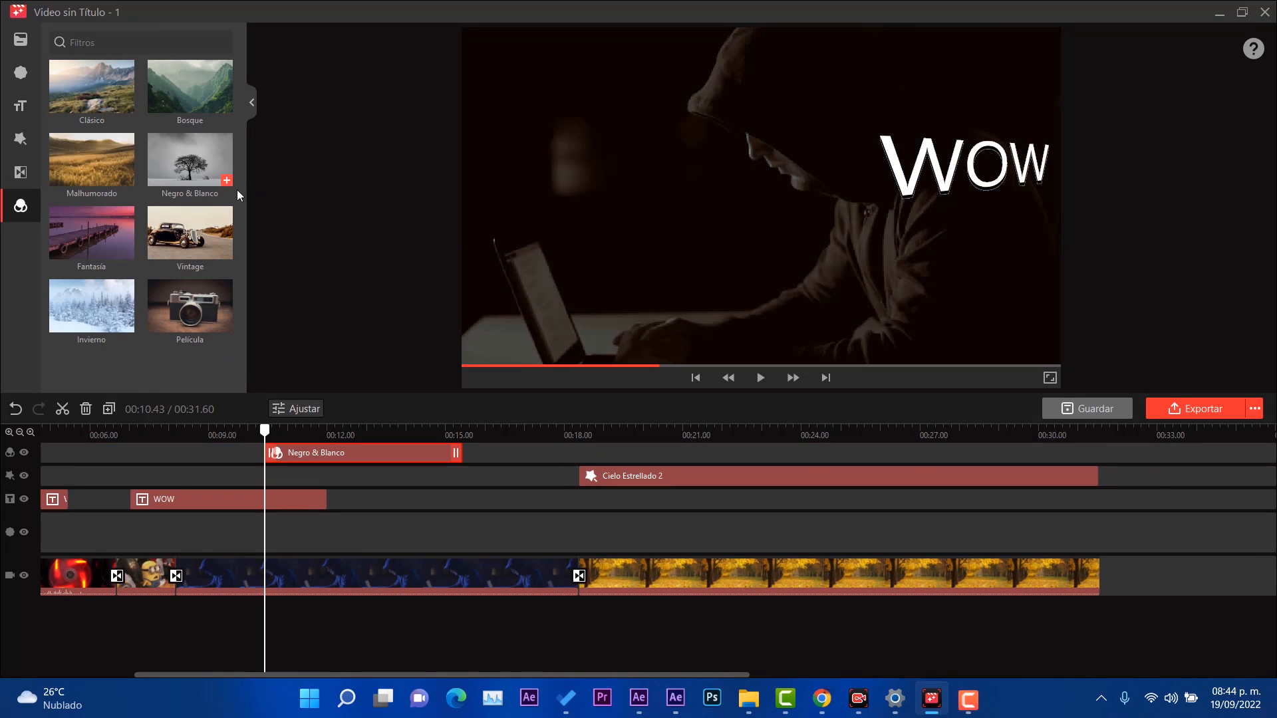
drag(263, 436, 183, 435)
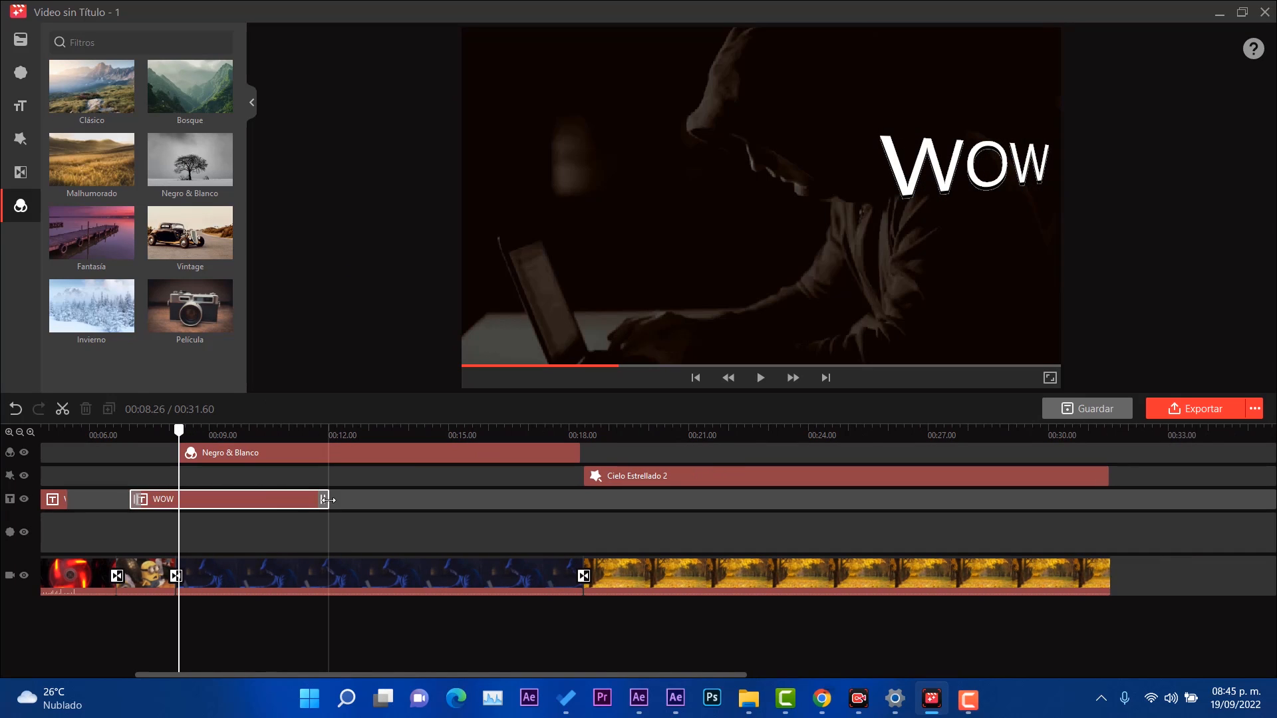
Shorten the WOW text to end with the minion clip and preview the filtered hooded person clip
drag(328, 500, 174, 492)
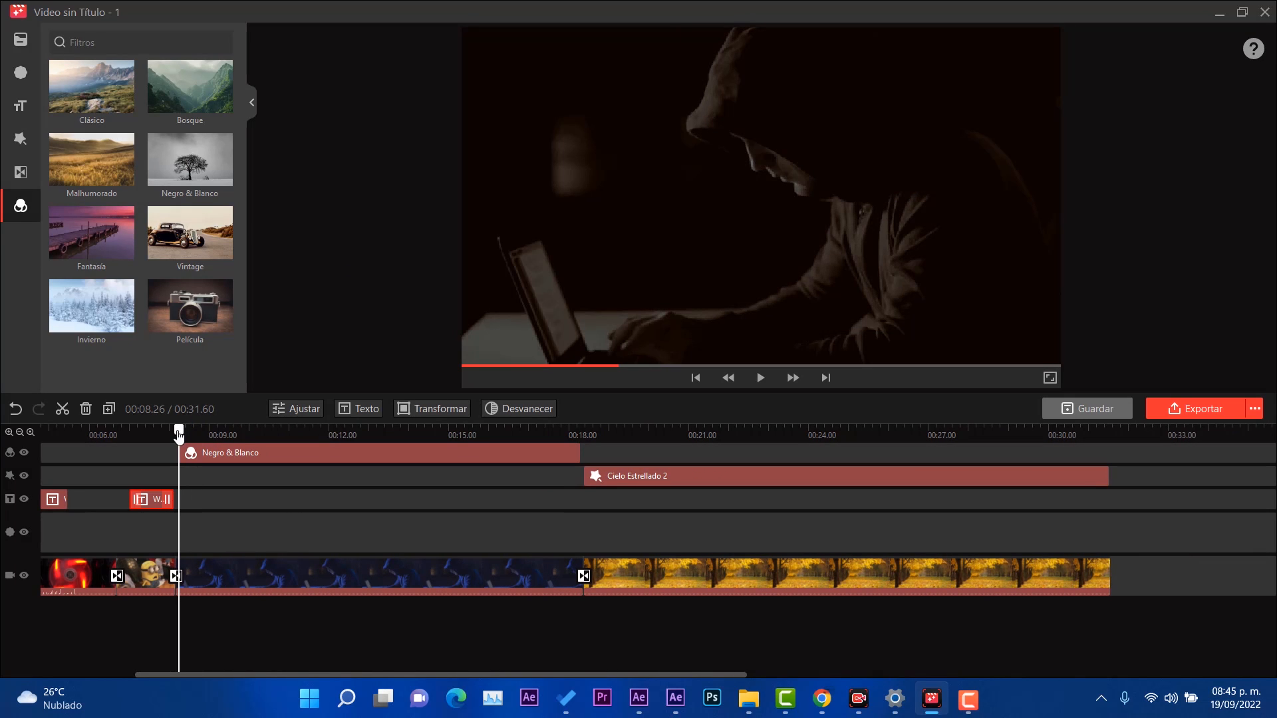
drag(361, 442, 362, 443)
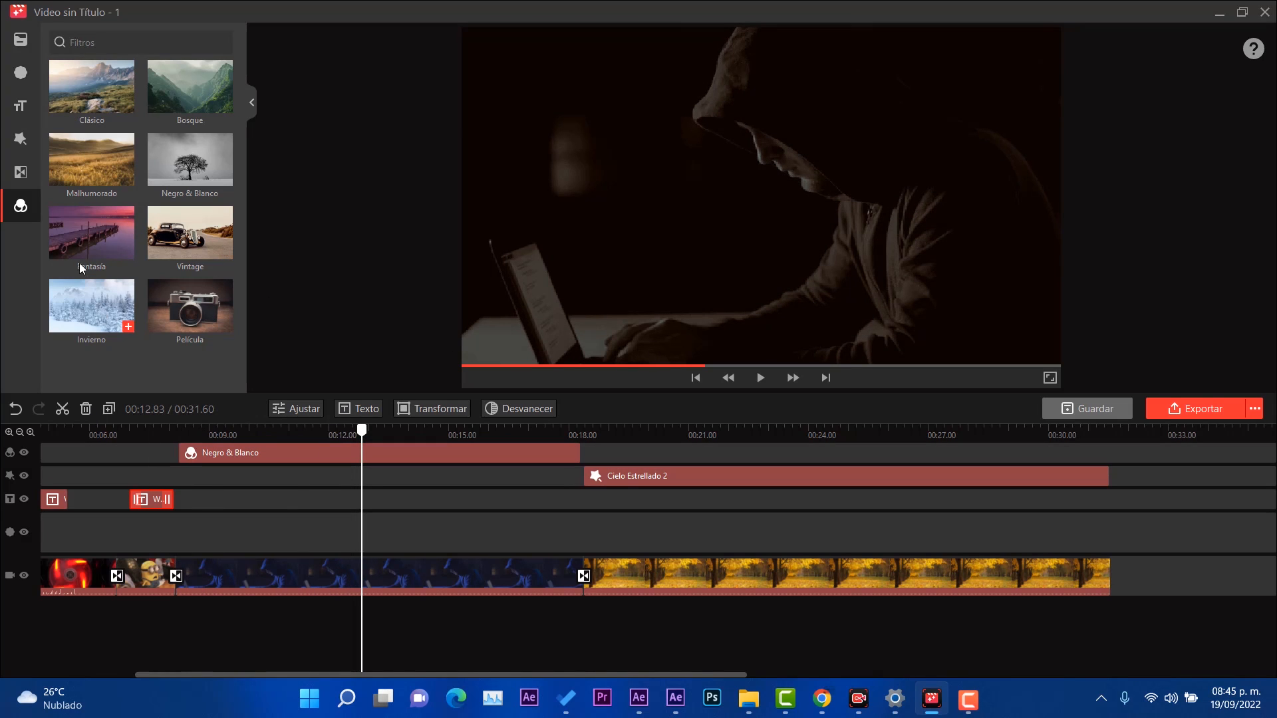
mouse_move(38, 203)
click(43, 174)
click(46, 141)
click(50, 106)
click(66, 73)
scroll(209, 296, down, 10)
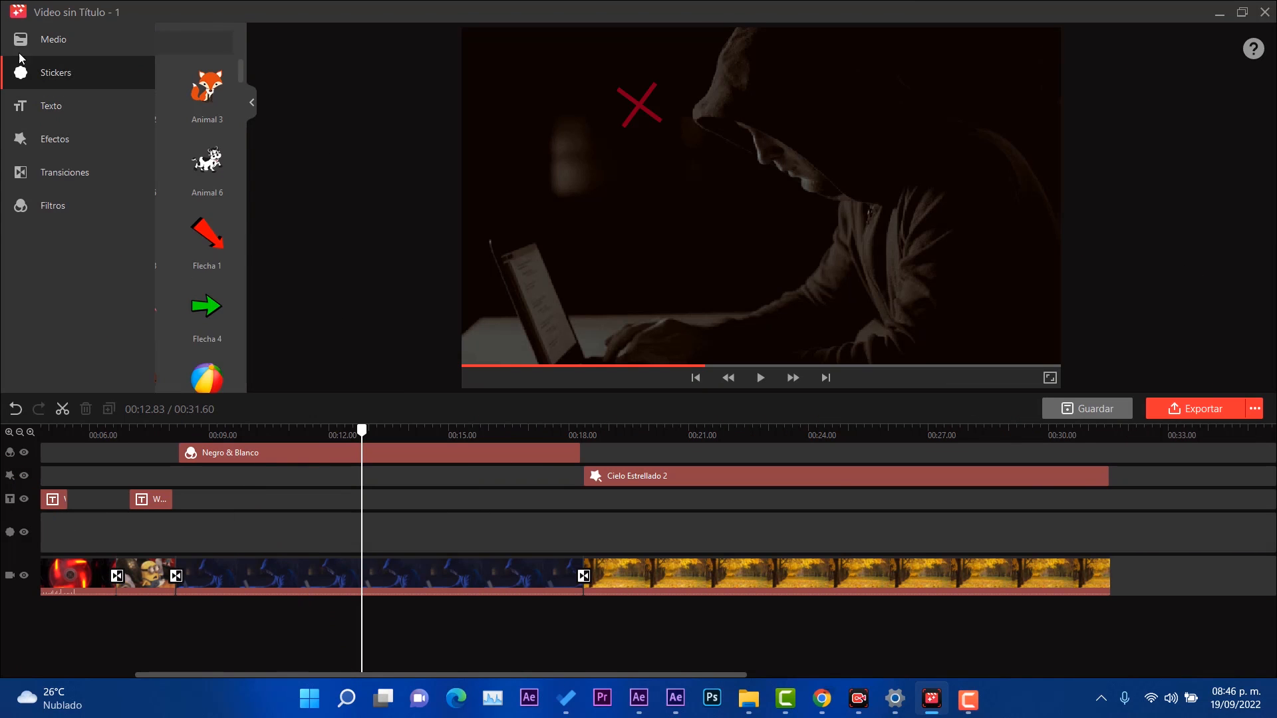
Add the RTDA - MADE IN CHINA.mp3 music to the timeline and move it to the start of the video
click(53, 39)
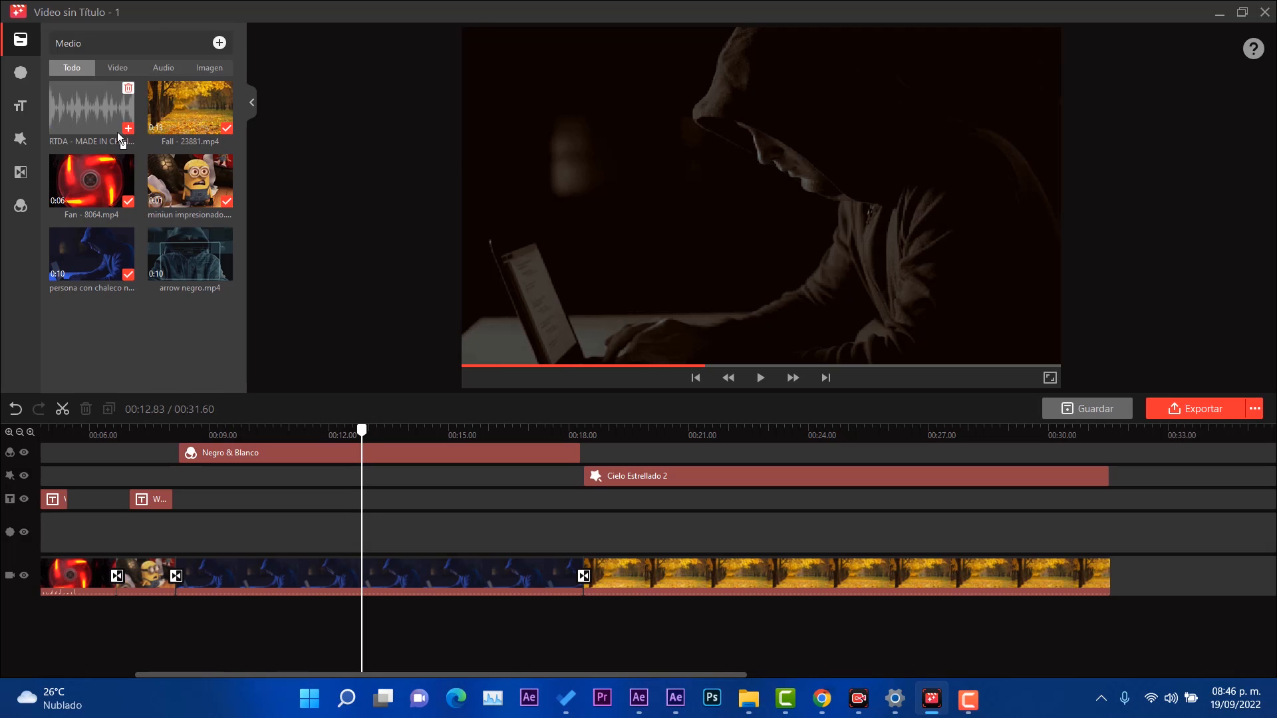
click(128, 130)
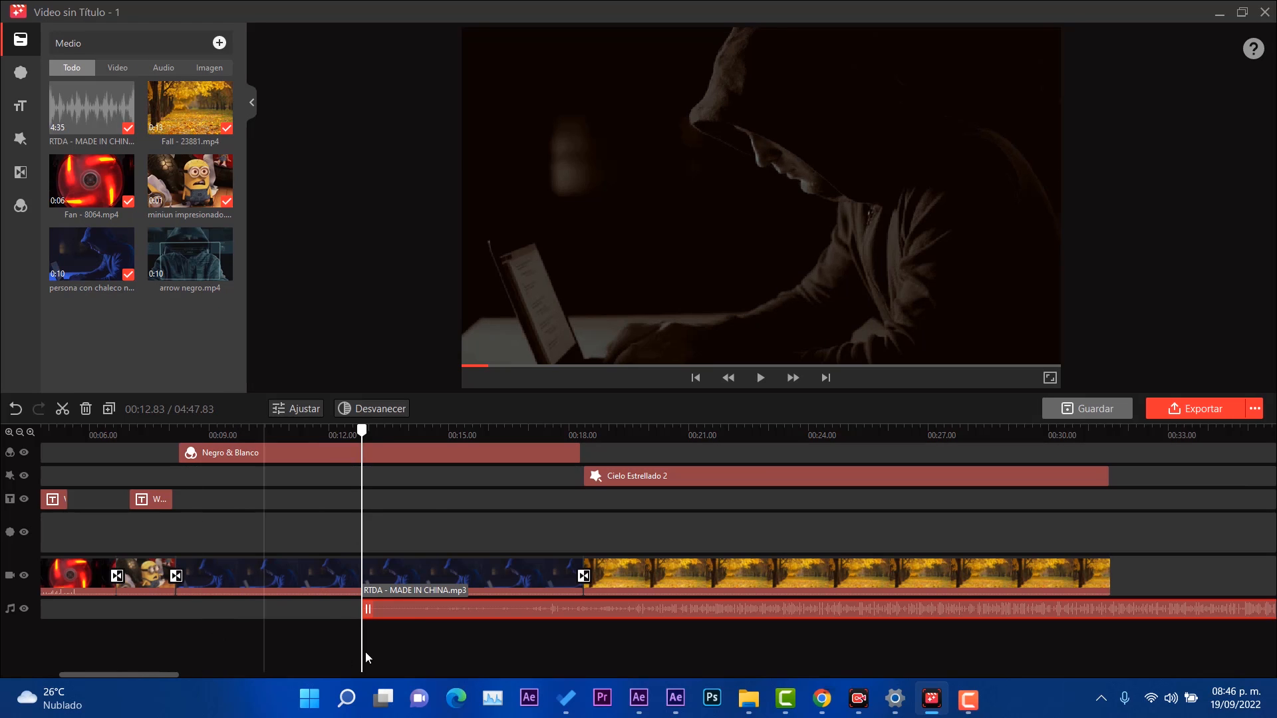
drag(437, 616, 103, 608)
drag(145, 676, 66, 675)
drag(190, 615, 74, 613)
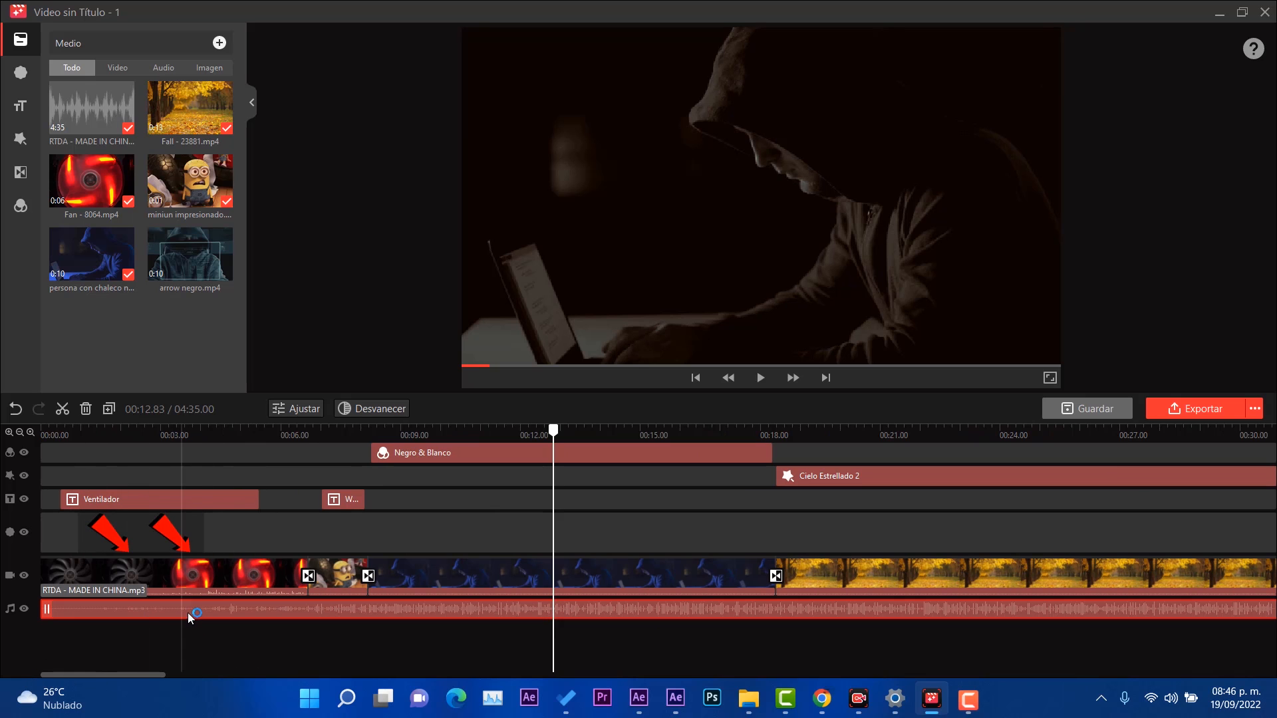
click(148, 590)
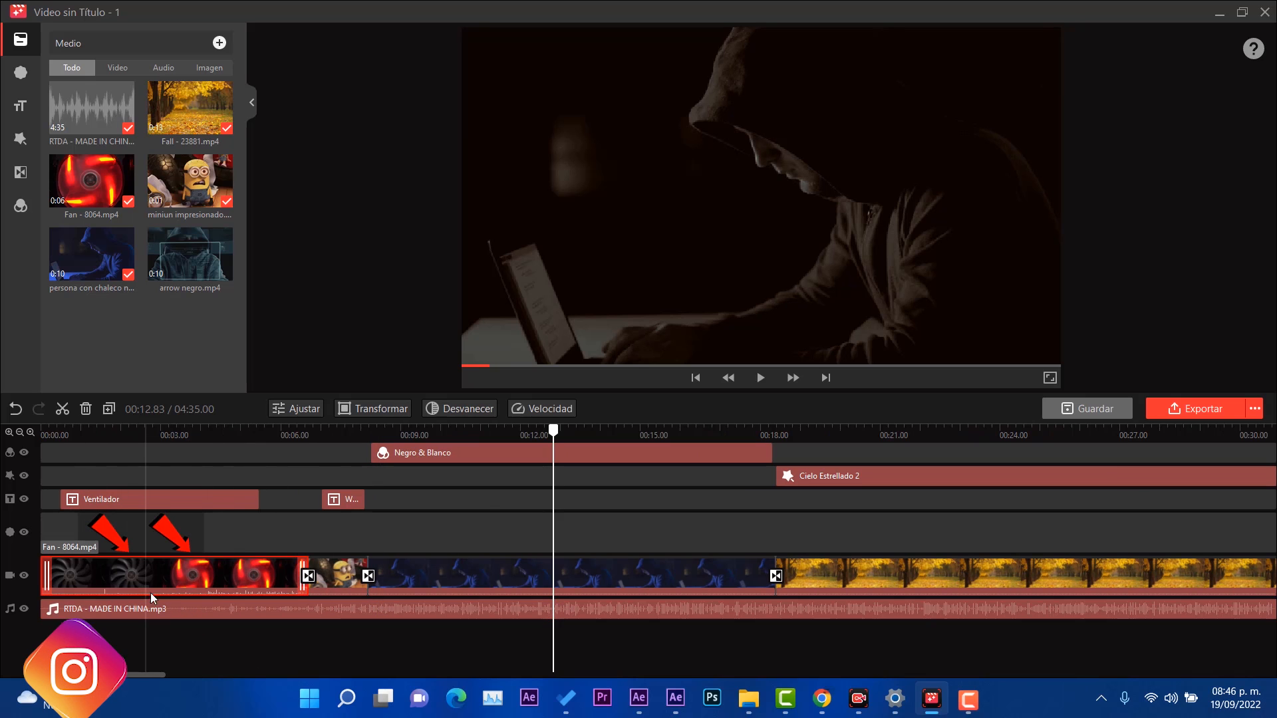
click(161, 607)
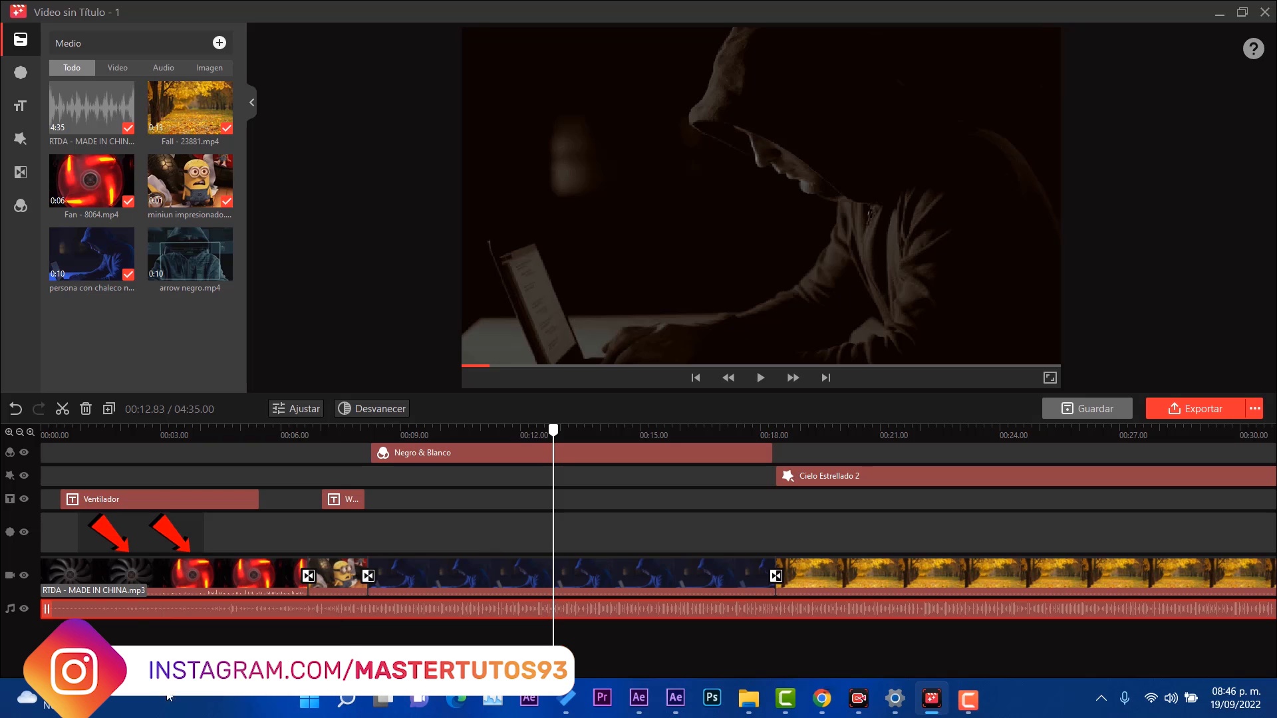
Trim the music track to the end of the autumn clip, deleting the excess, and open its volume adjustment
drag(138, 675, 247, 668)
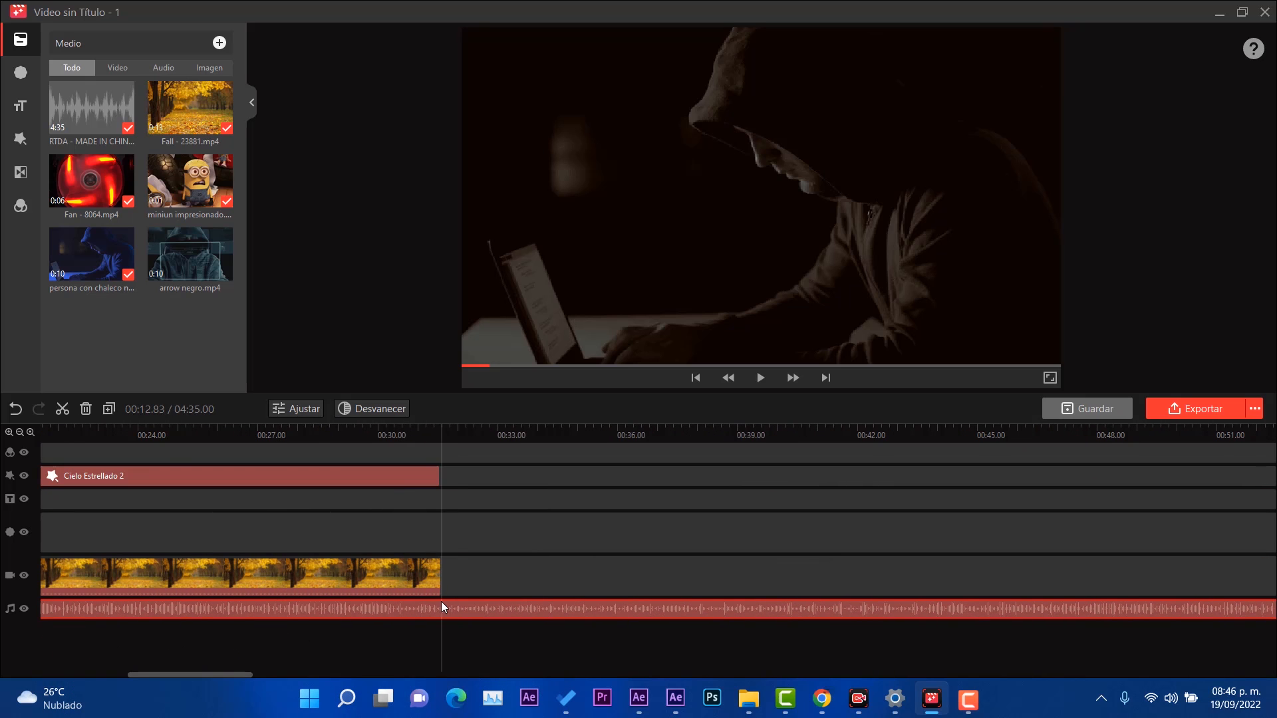
click(433, 451)
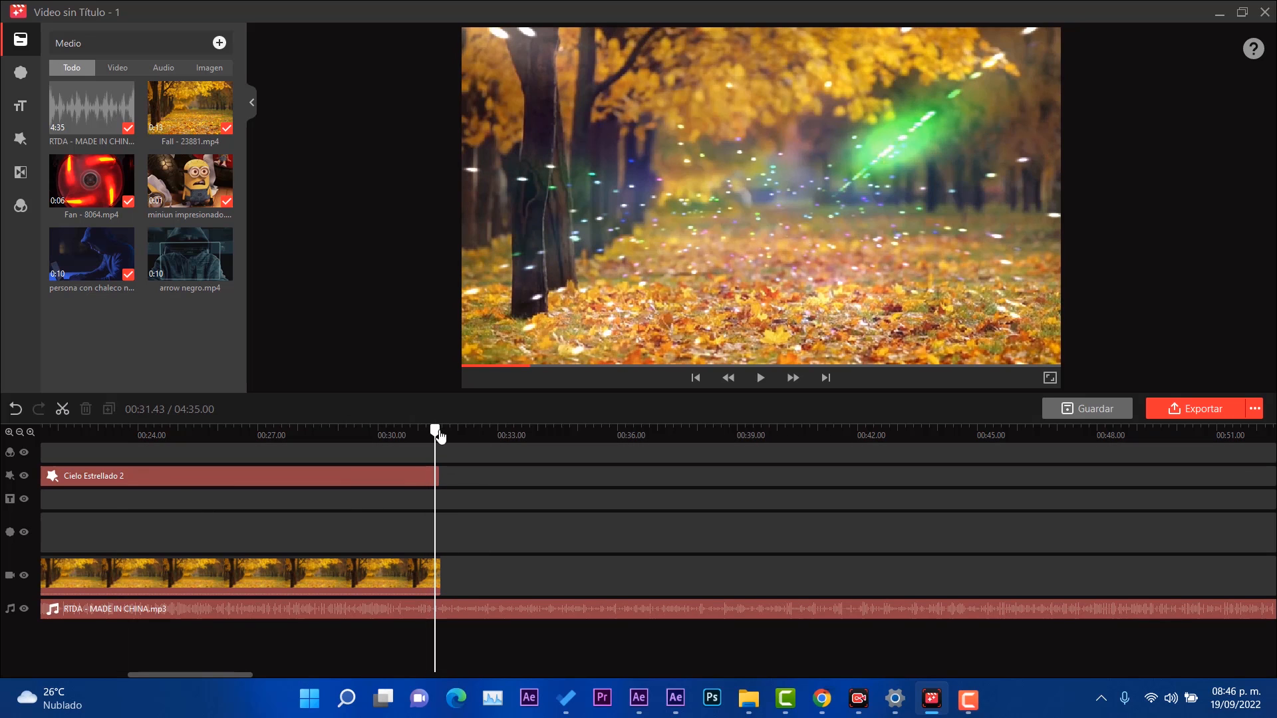
click(63, 408)
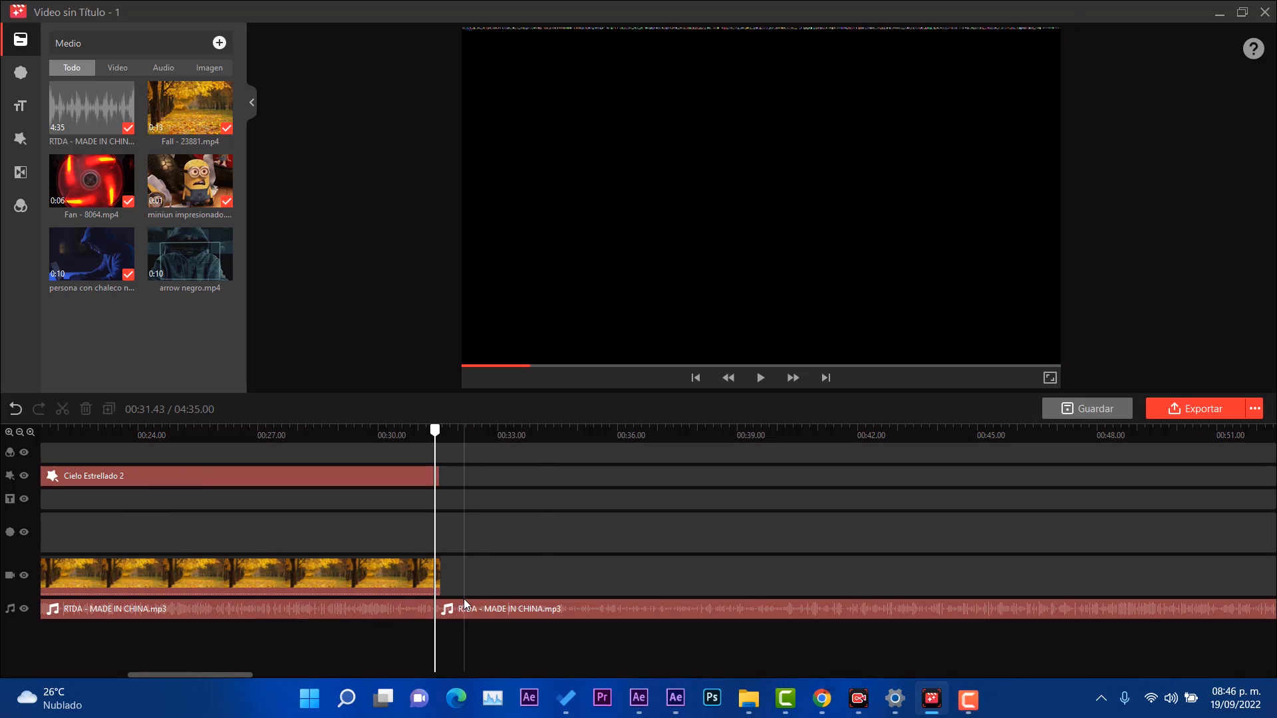
click(464, 609)
key(Delete)
click(426, 609)
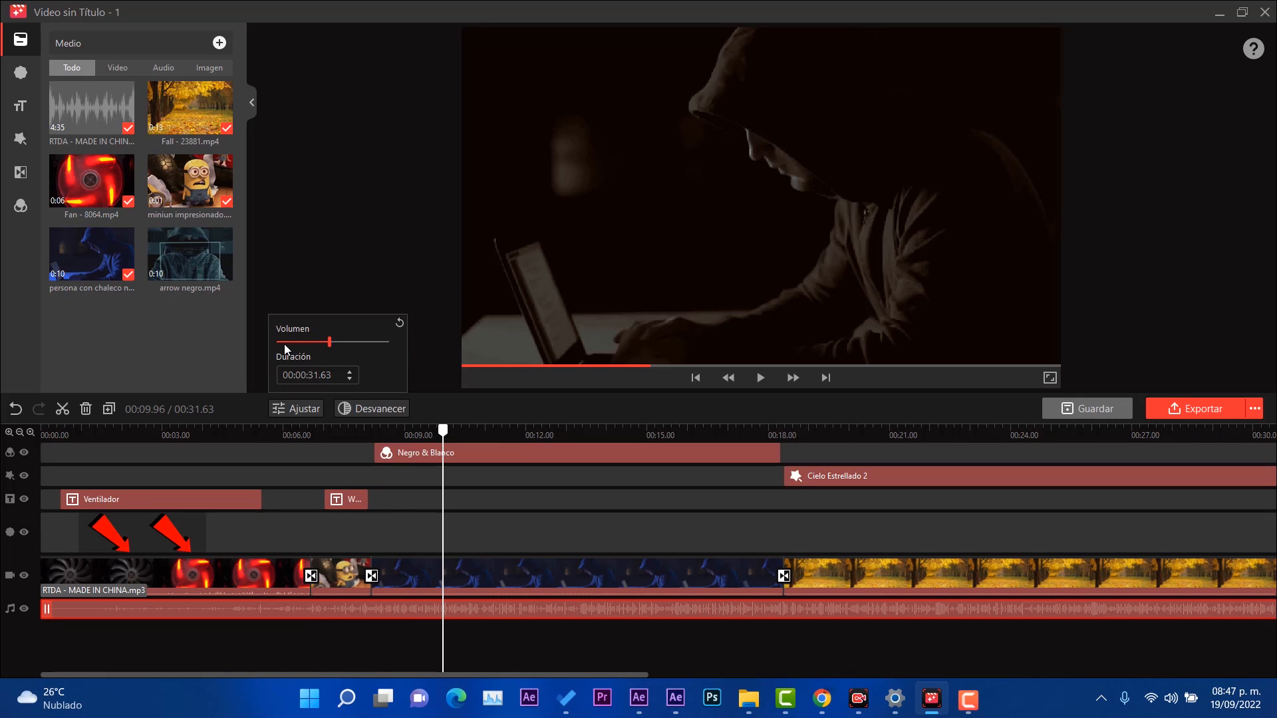
click(327, 342)
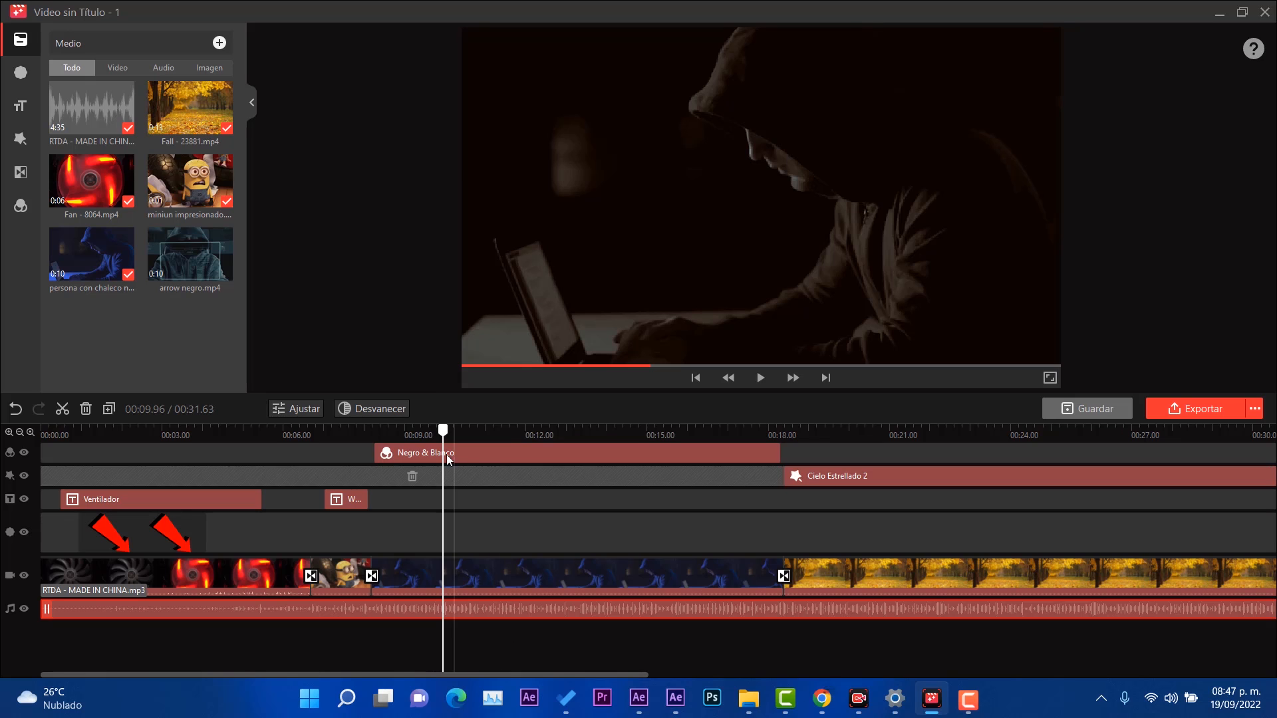
Review the export options for aspect ratio, video quality and video format
click(1189, 410)
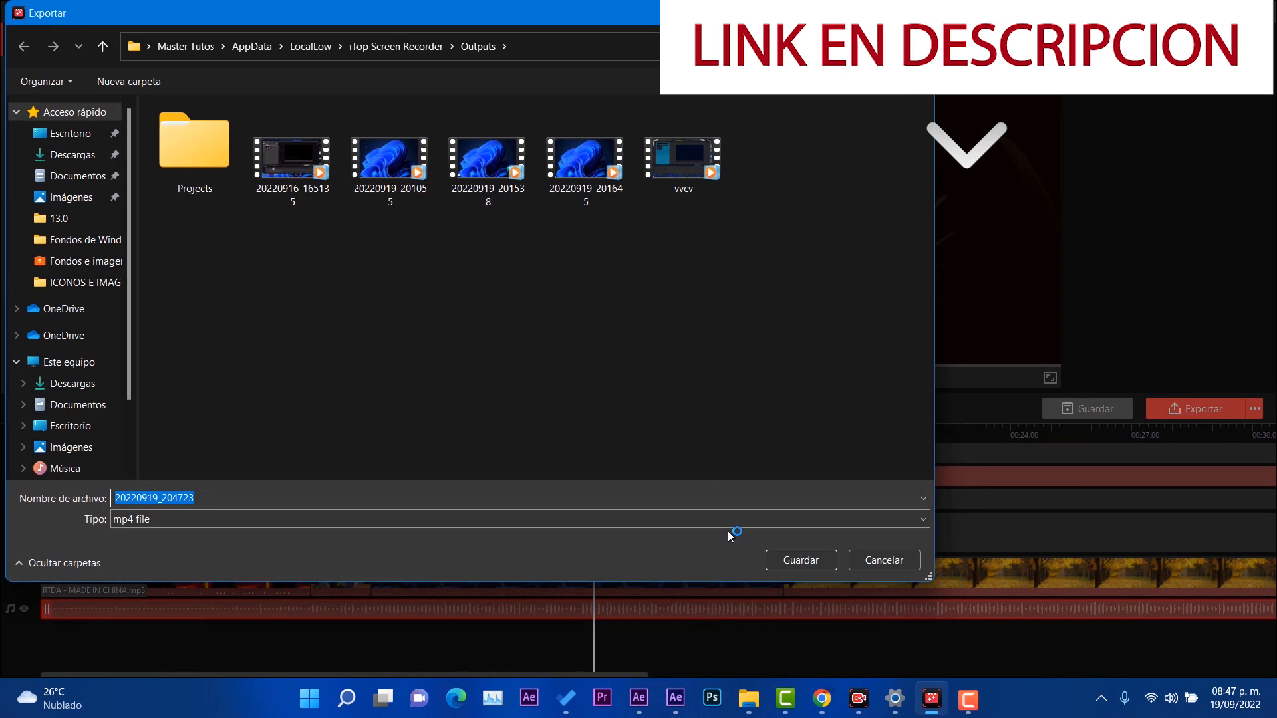
key(Escape)
click(1256, 410)
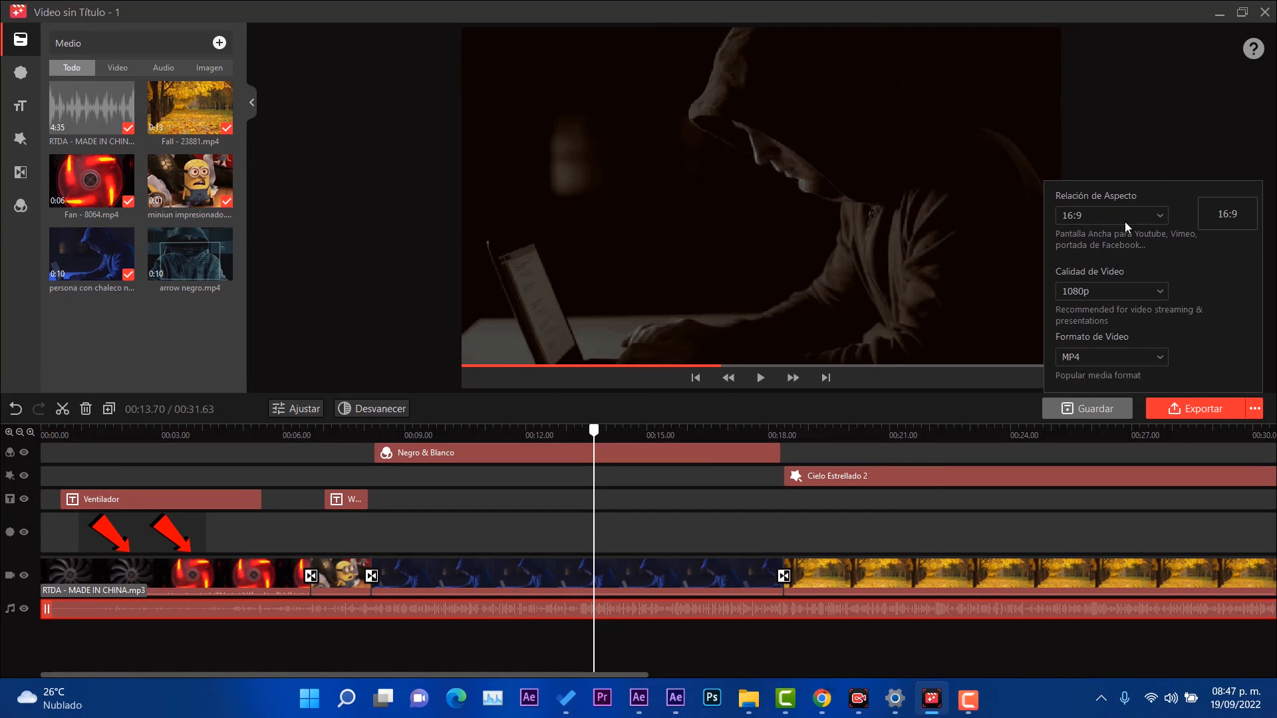
click(1110, 292)
click(1110, 291)
click(1100, 363)
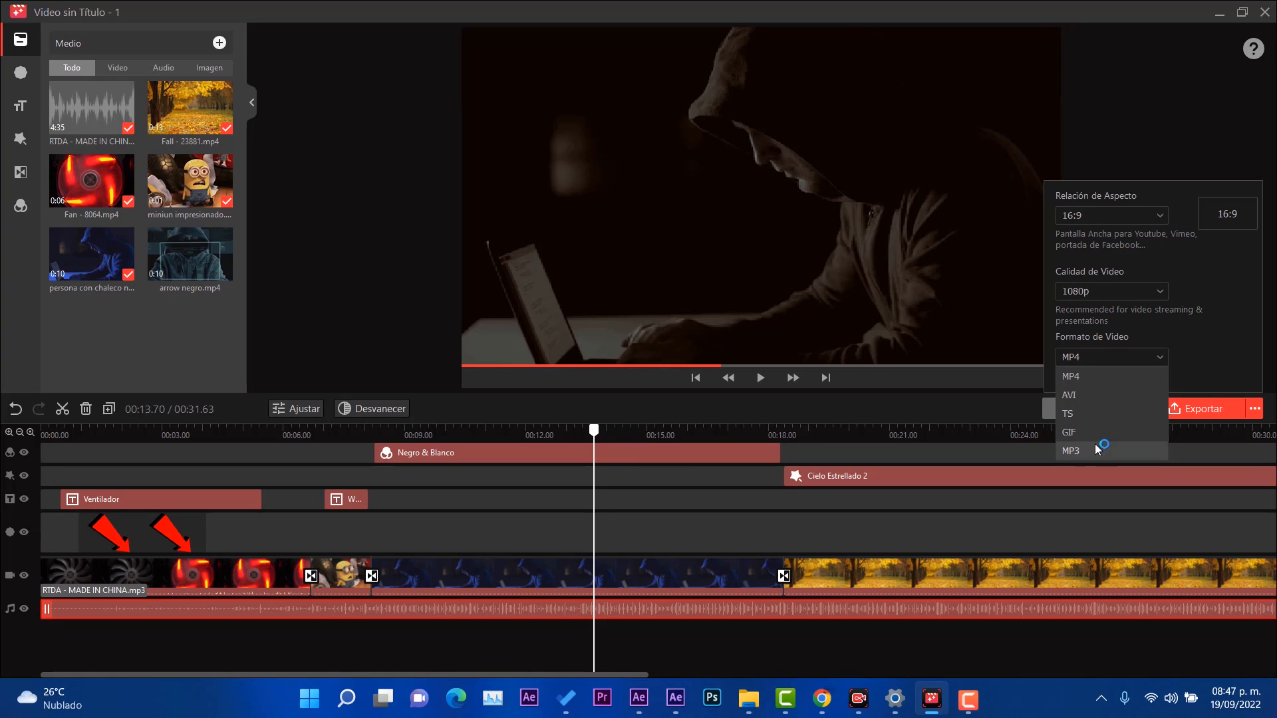
click(1098, 360)
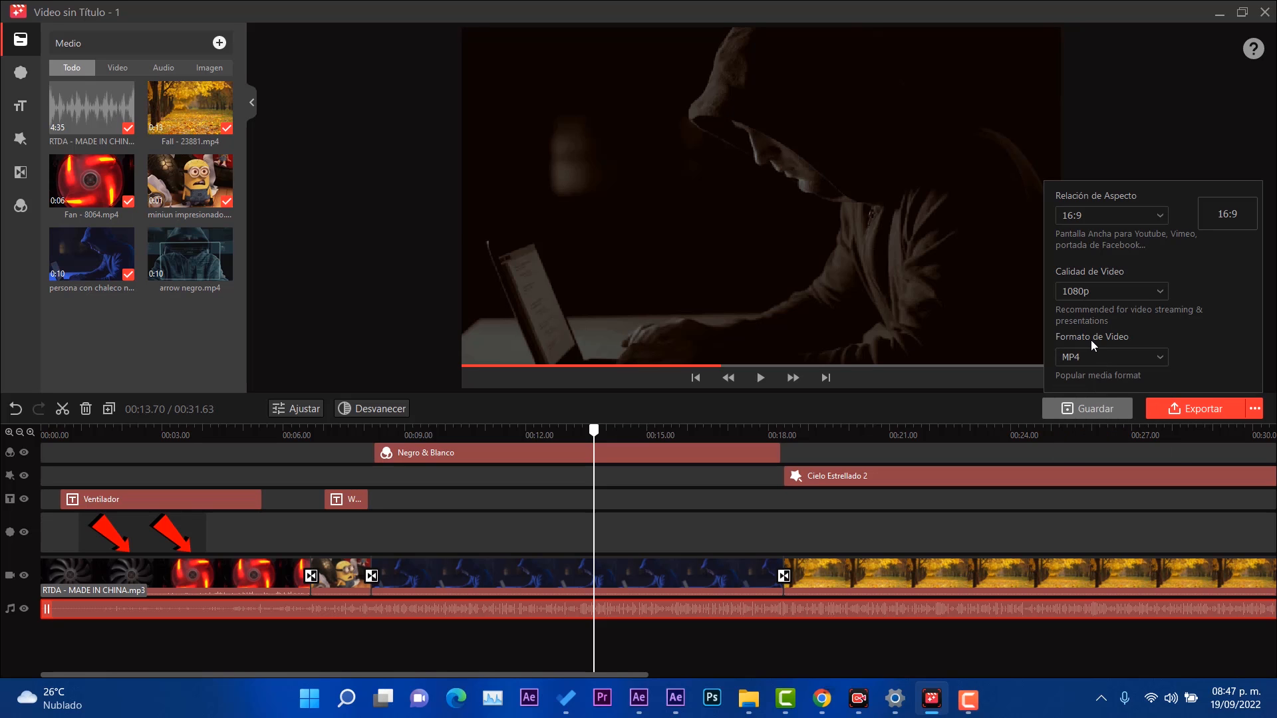
Export the project as the MP4 file uno.mp4 and open the folder that contains it
click(1195, 410)
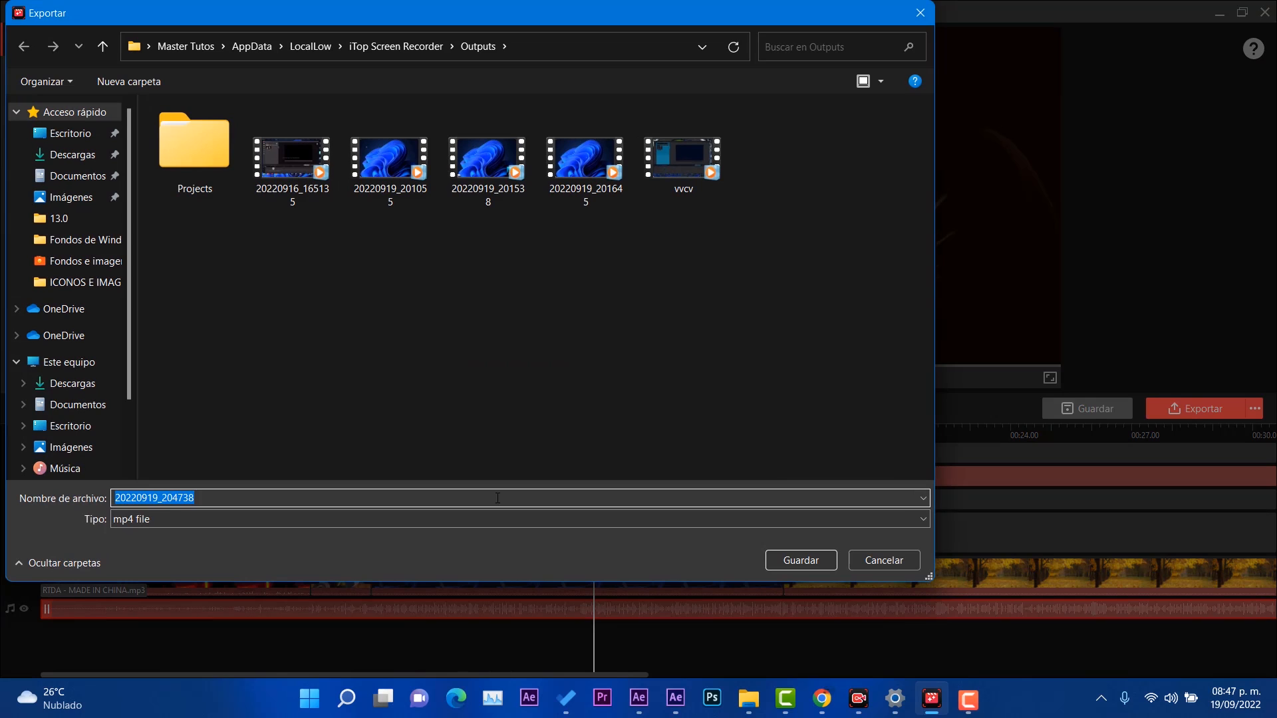
click(800, 562)
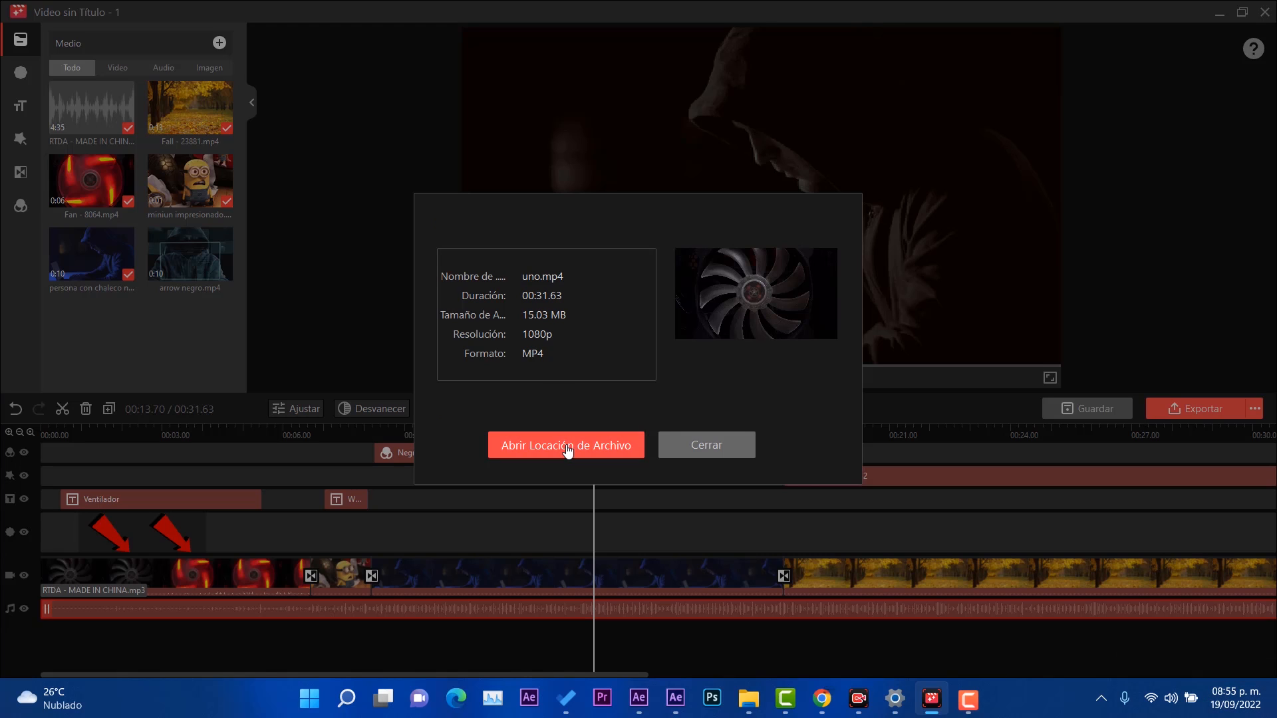
click(568, 449)
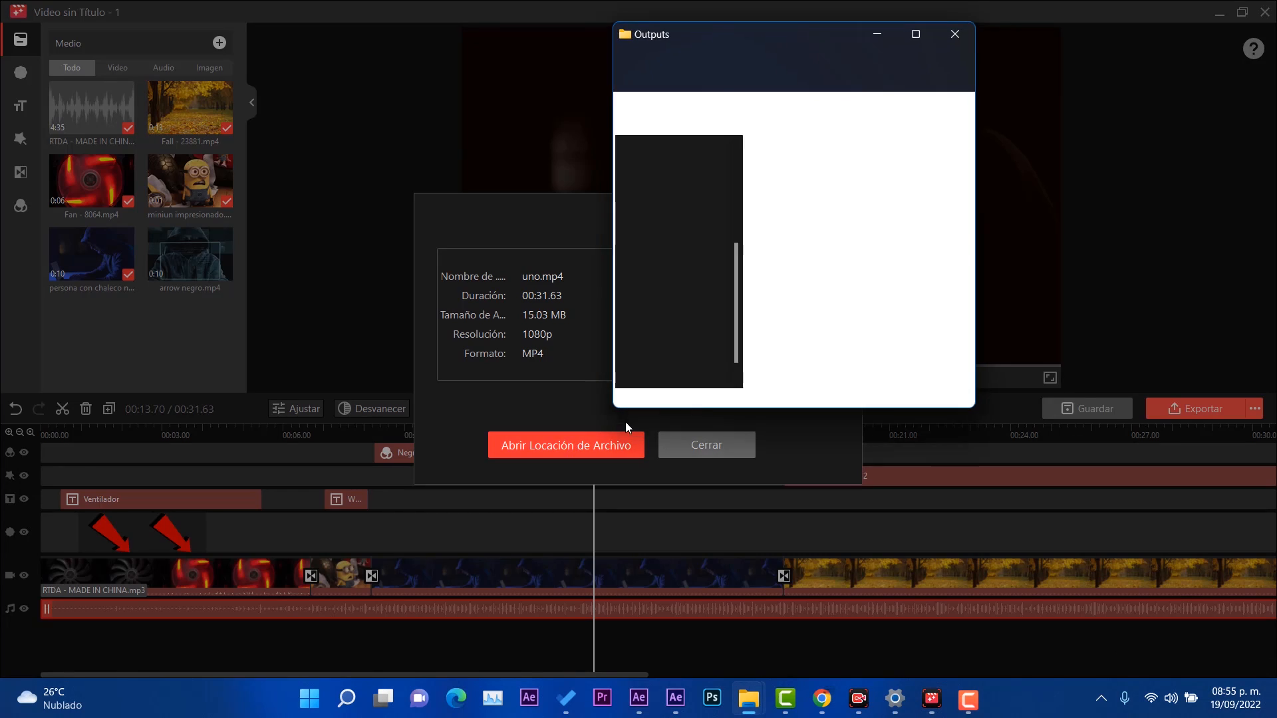
Play the exported uno.mp4, skipping through the minion, hooded person and autumn clips, and return to the video editor
key(space)
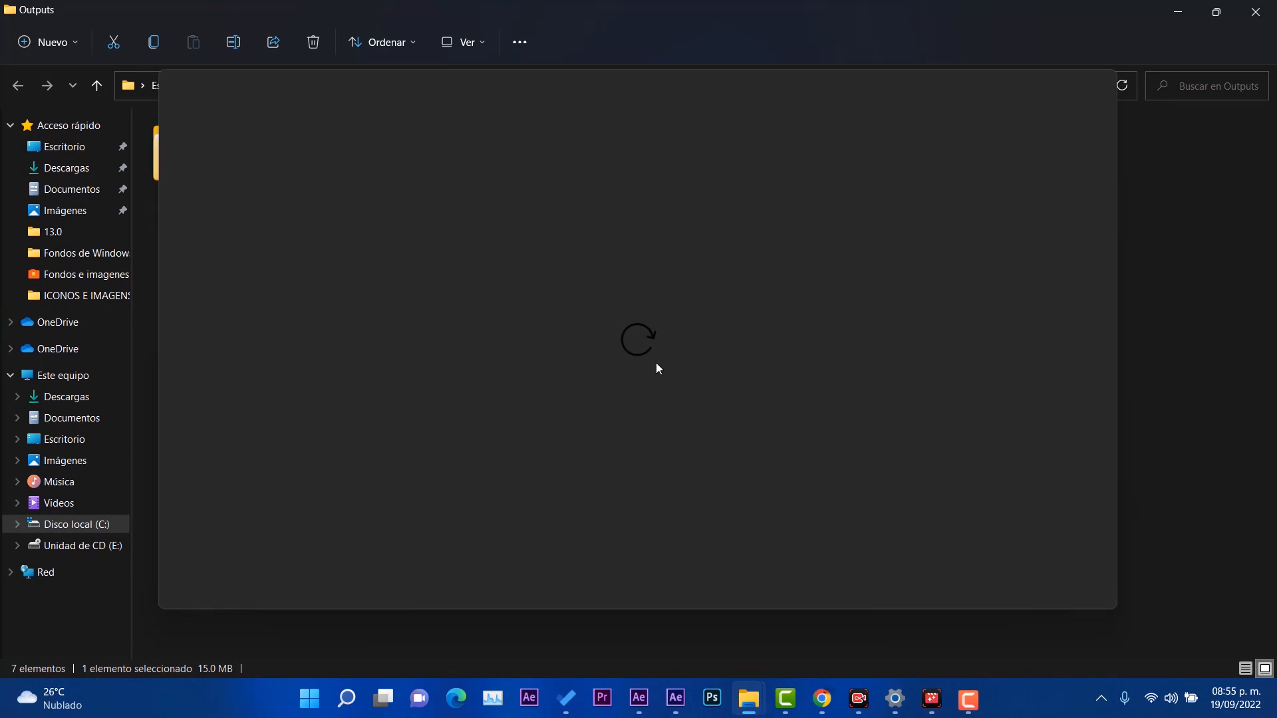
mouse_move(1101, 601)
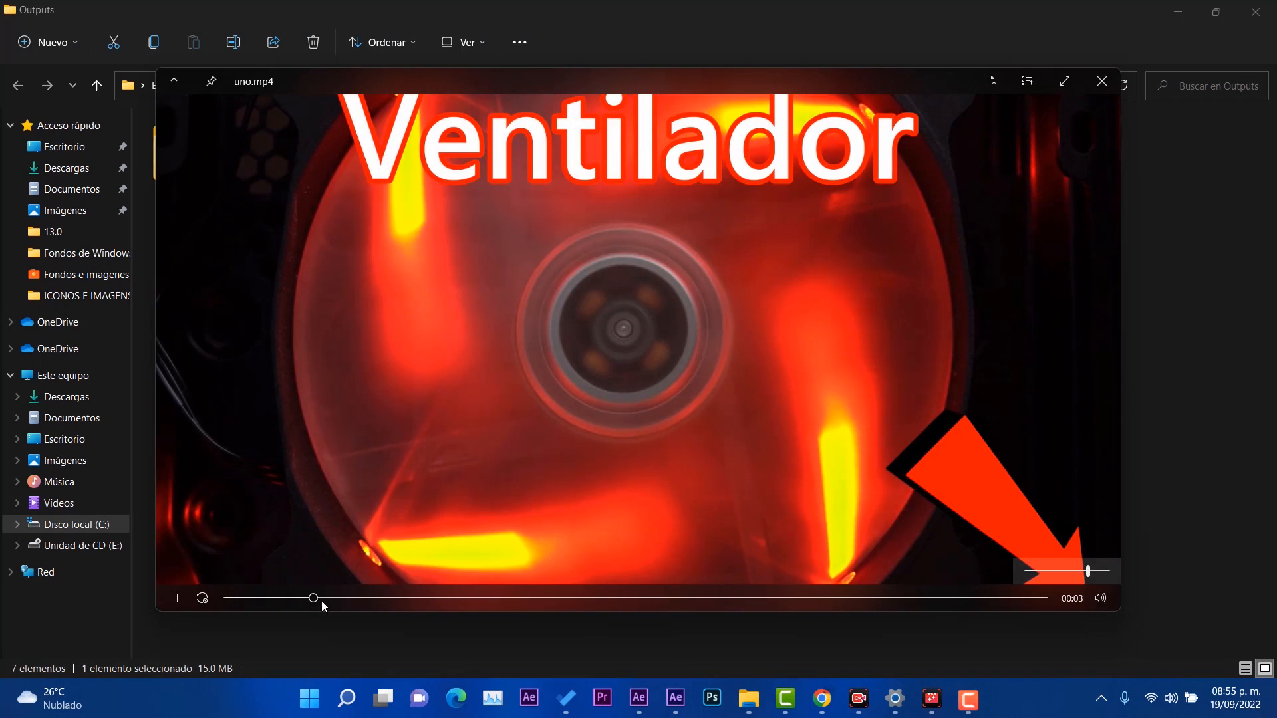
click(421, 598)
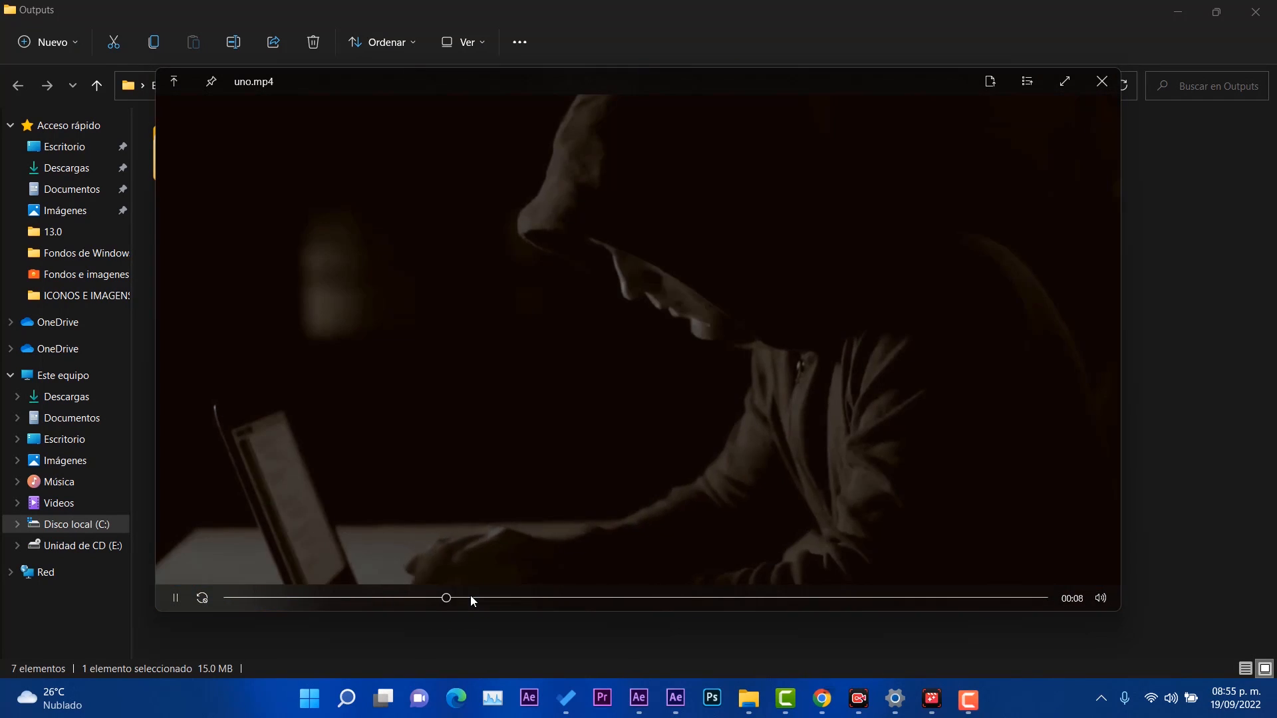
click(355, 598)
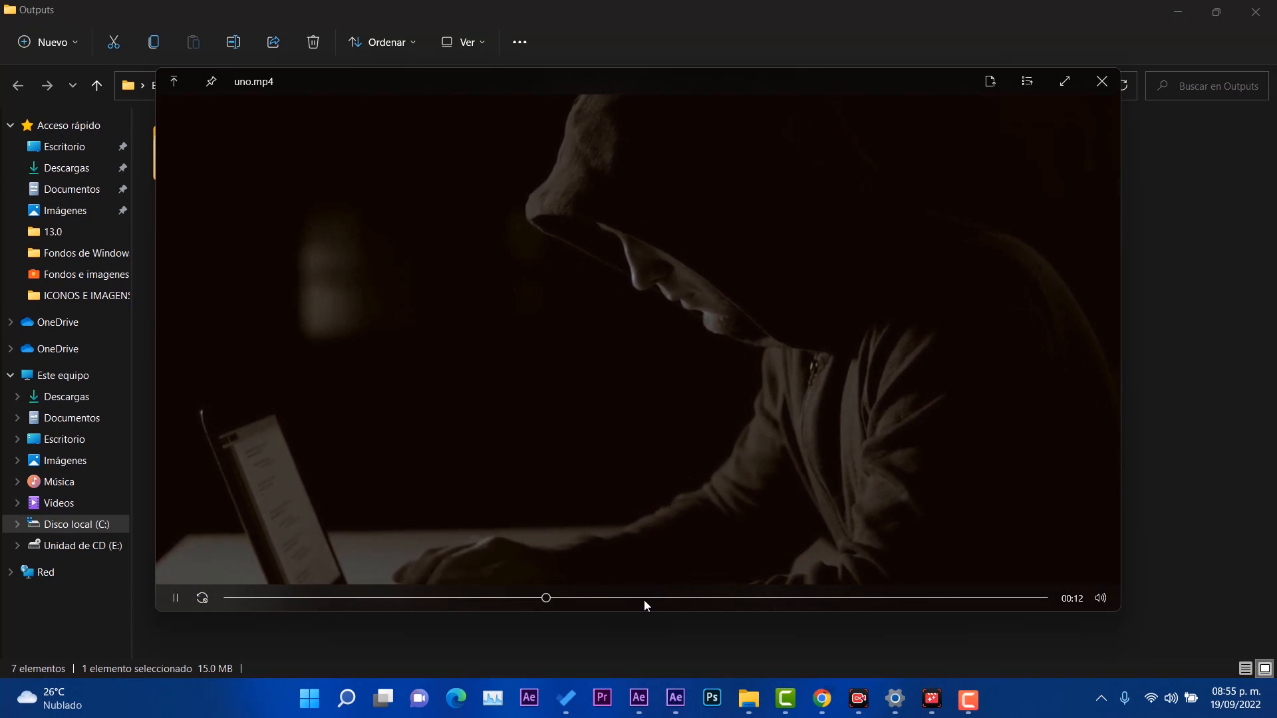
click(672, 598)
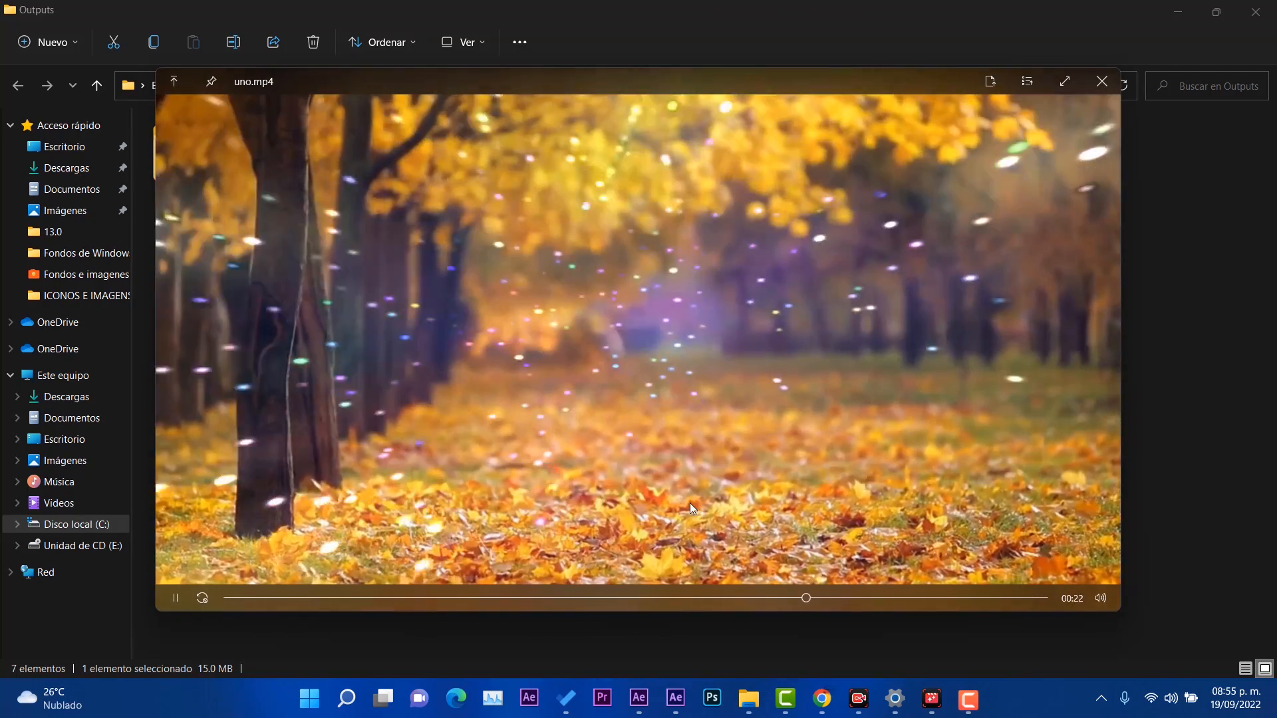
drag(654, 87, 667, 99)
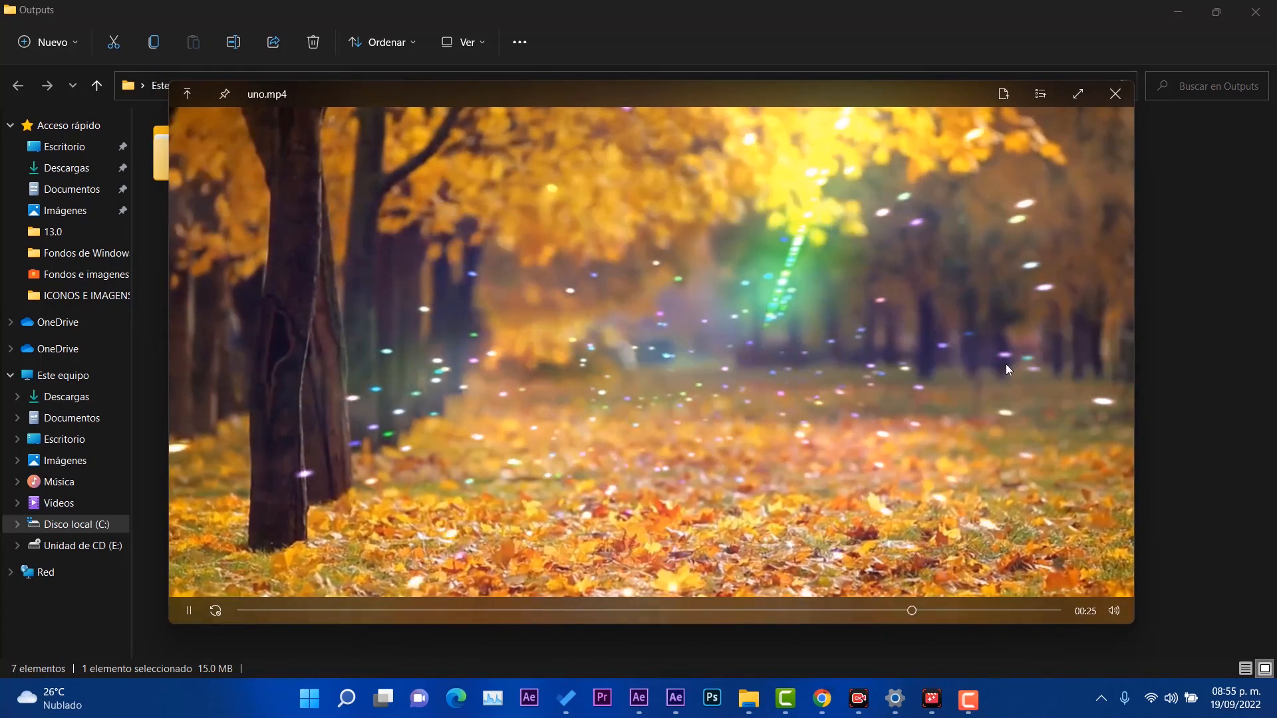
click(1116, 94)
click(1177, 12)
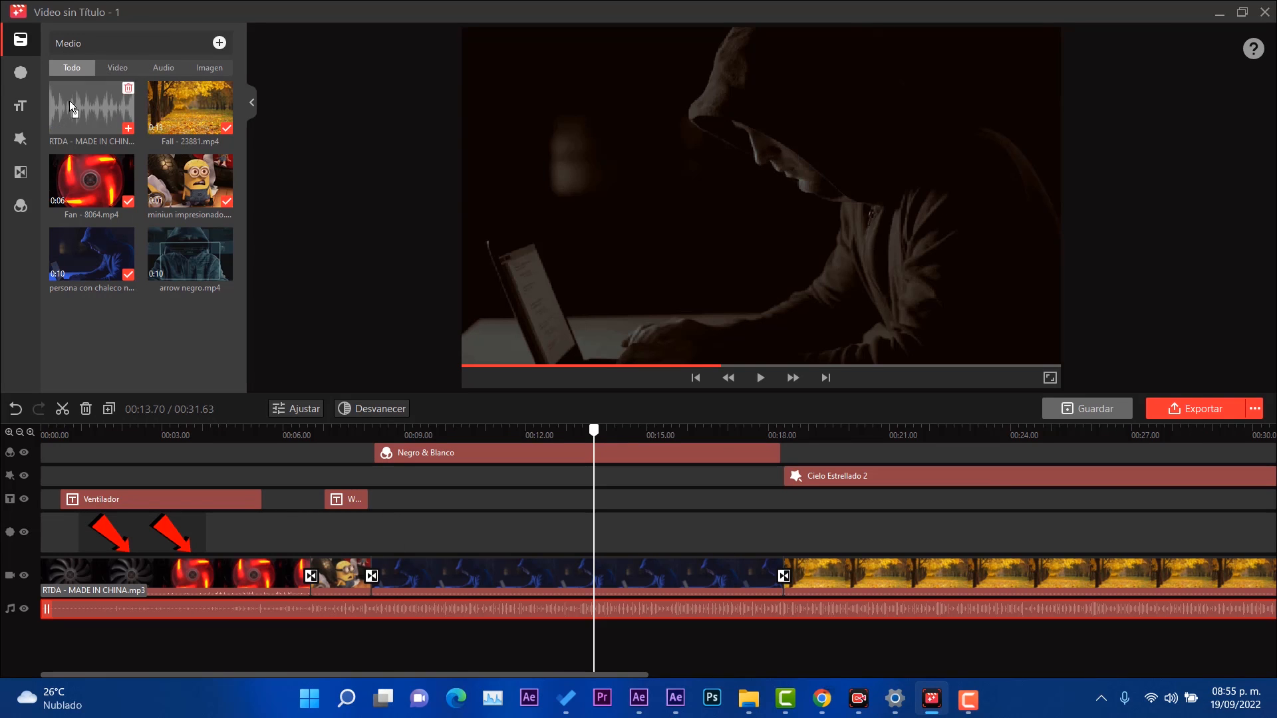
Look through the editor's sticker, text, effect, transition and filter libraries
click(25, 72)
click(44, 103)
click(50, 140)
click(60, 183)
click(56, 218)
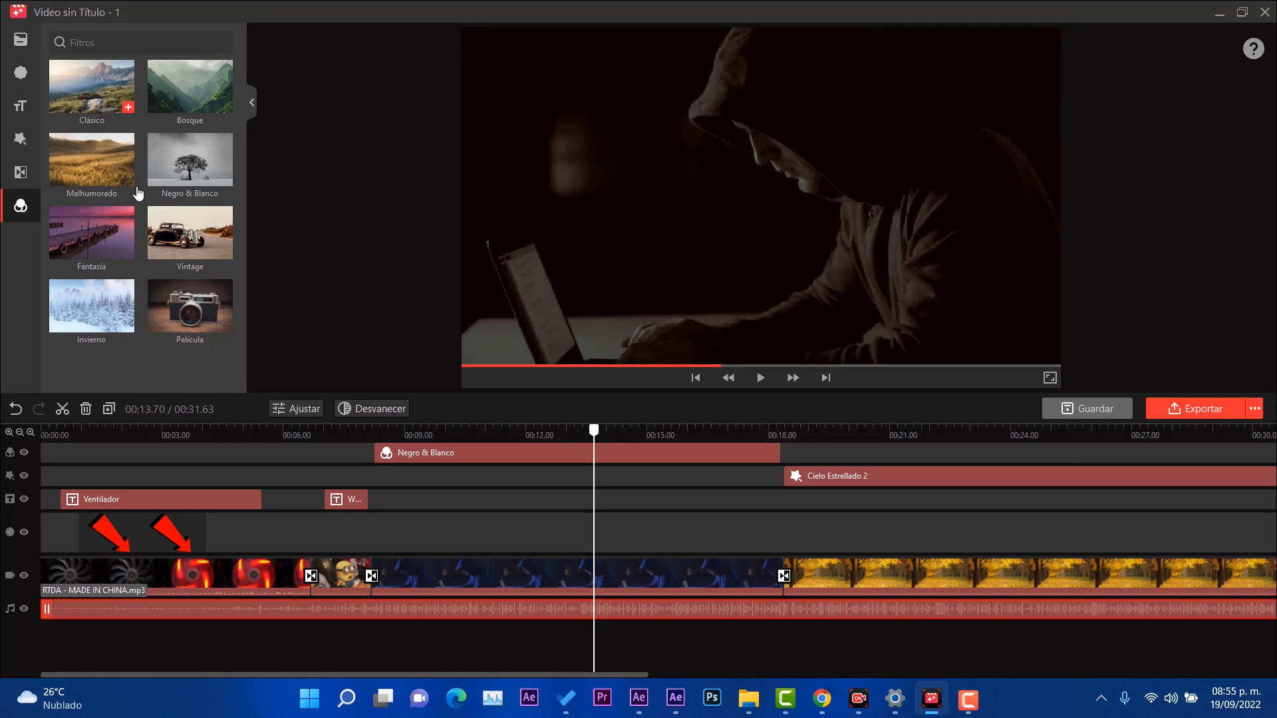
Open the screen recorder from the media import options and leave only its window repositioned on the desktop
click(21, 41)
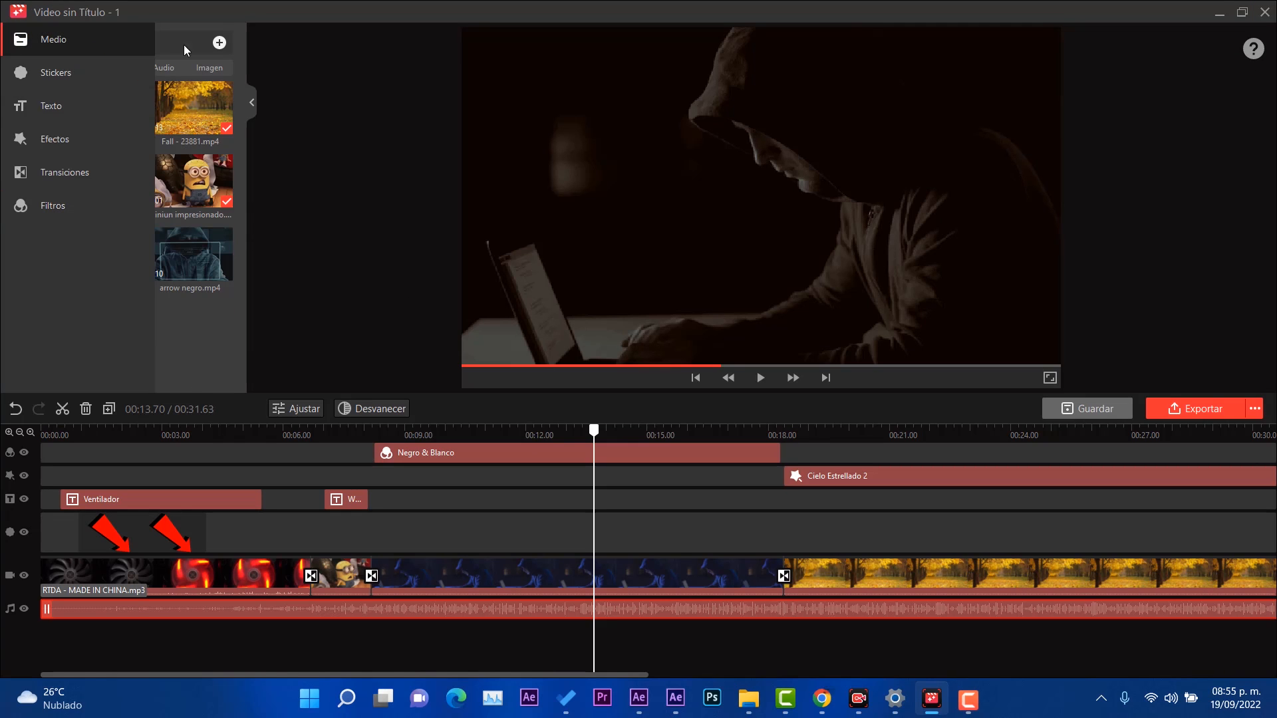
click(220, 43)
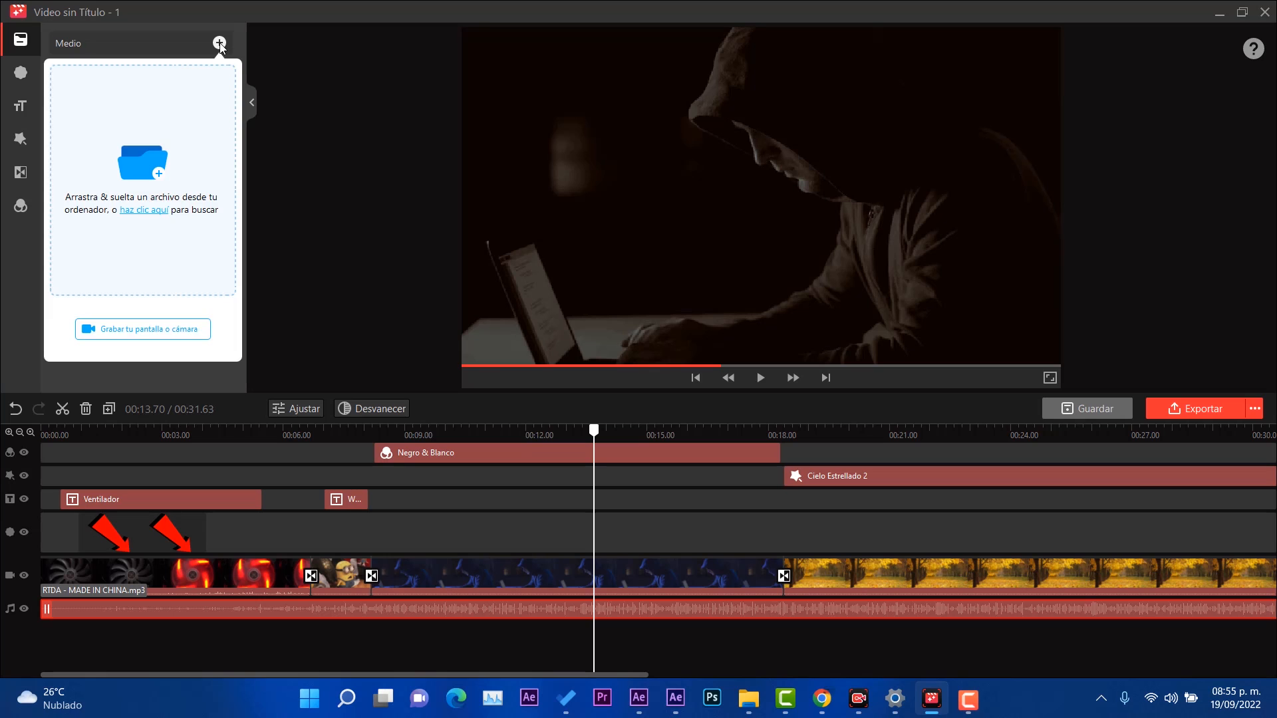
click(145, 330)
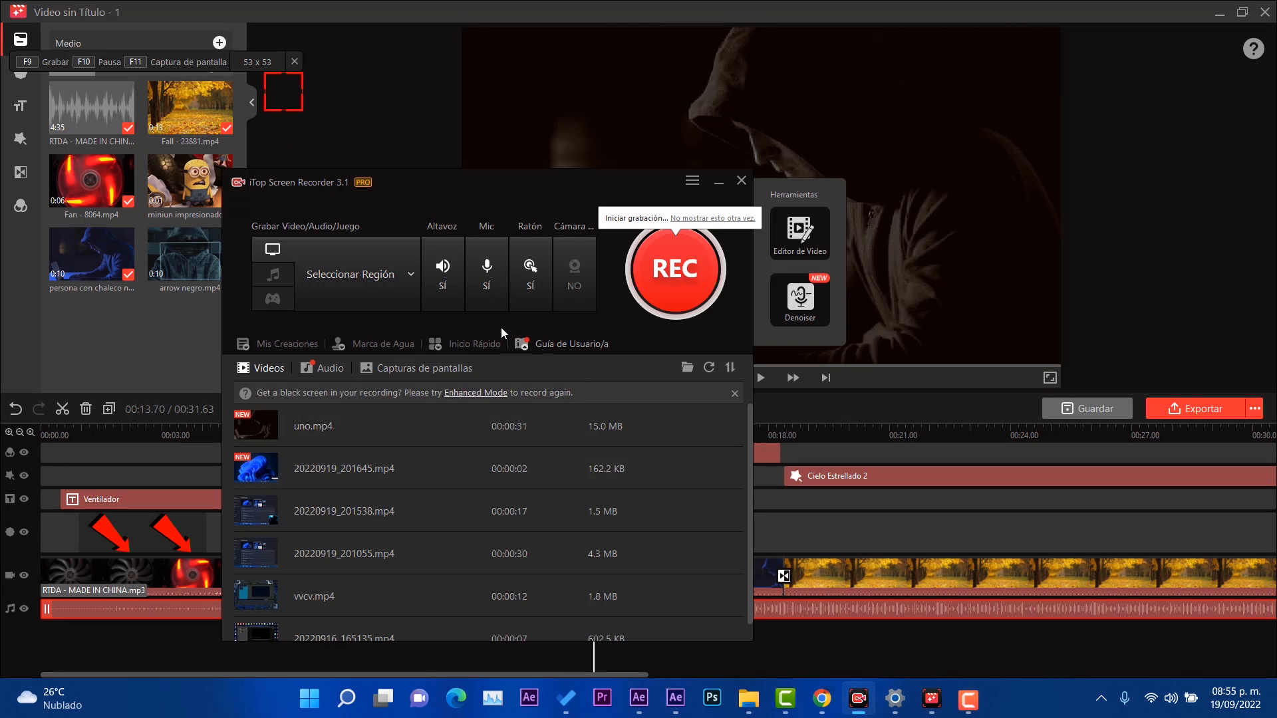
click(742, 181)
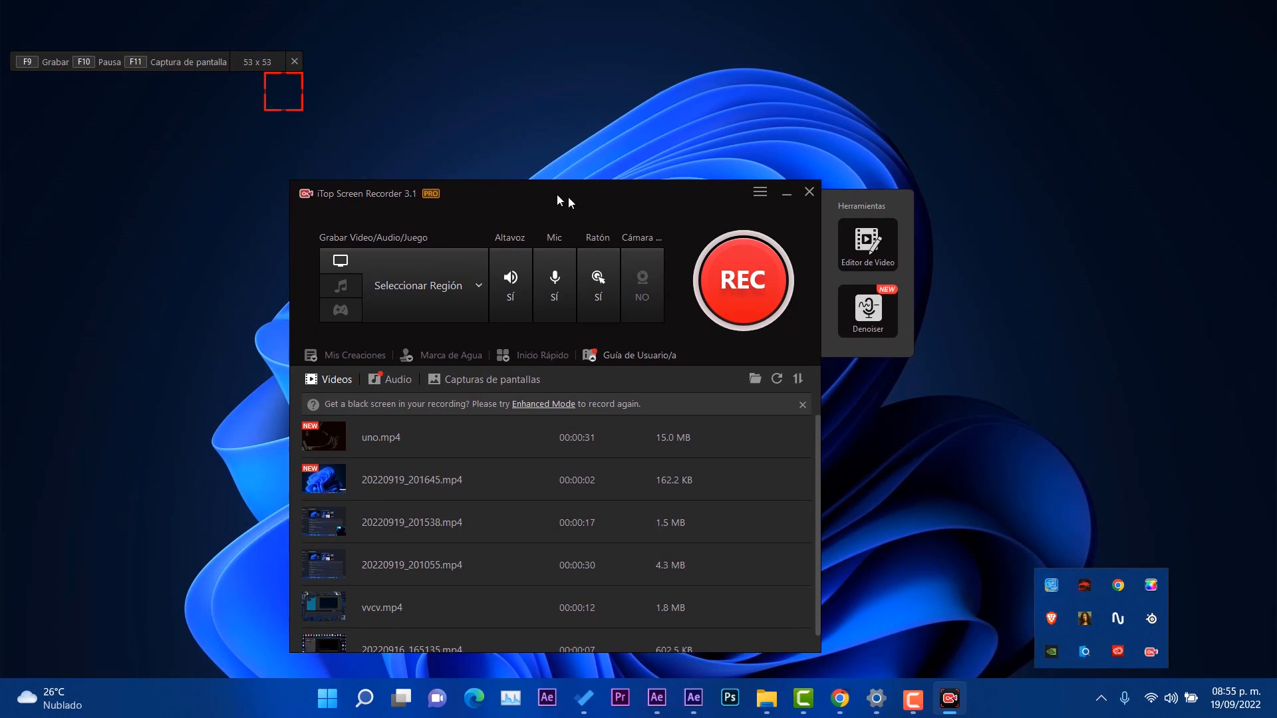
drag(569, 198, 484, 176)
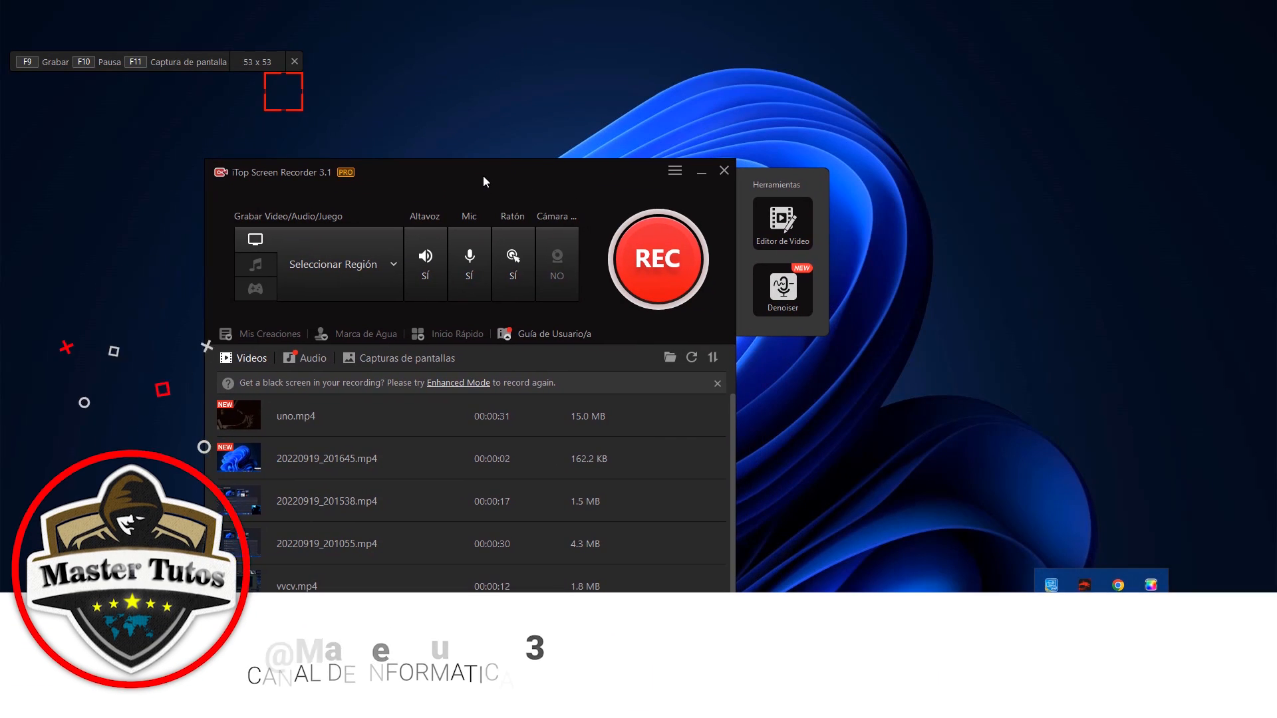